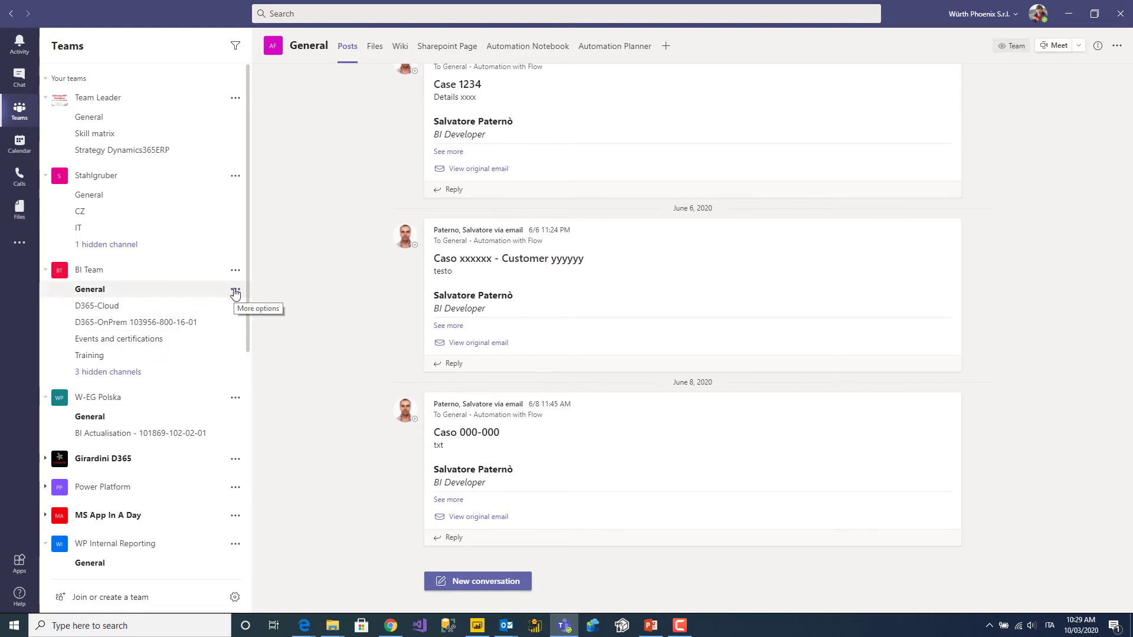
left_click(235, 291)
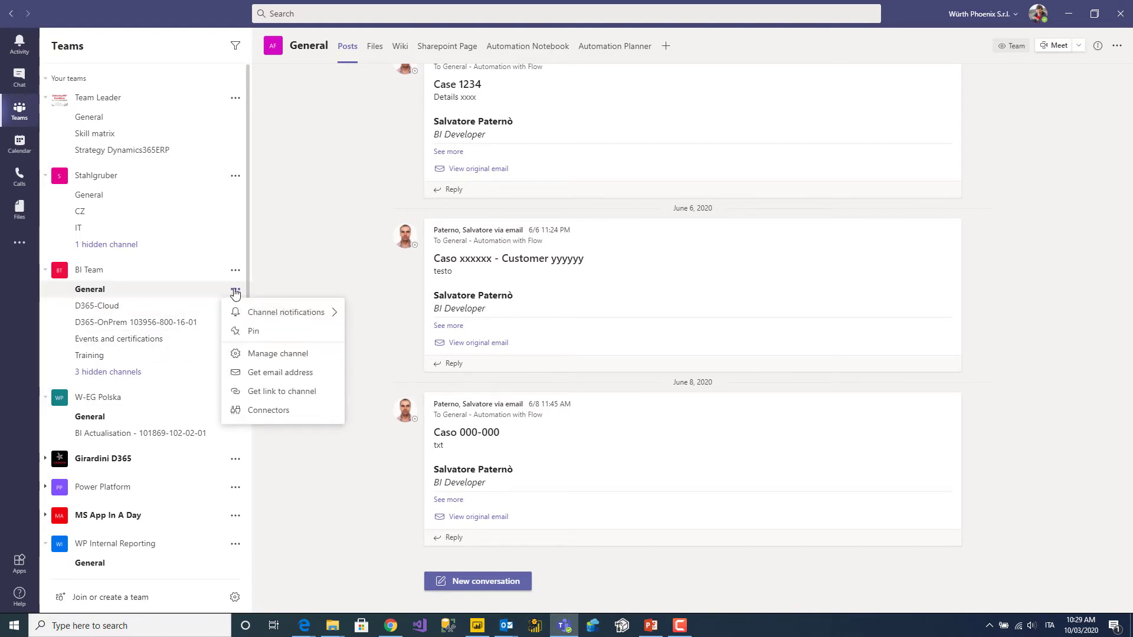
left_click(262, 374)
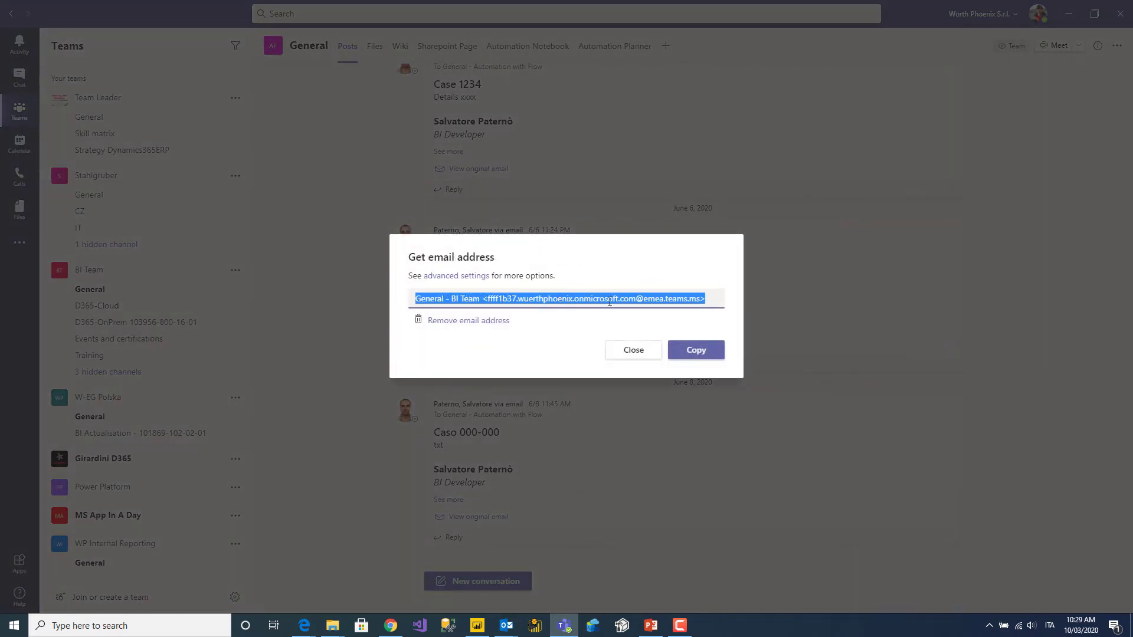
left_click(632, 353)
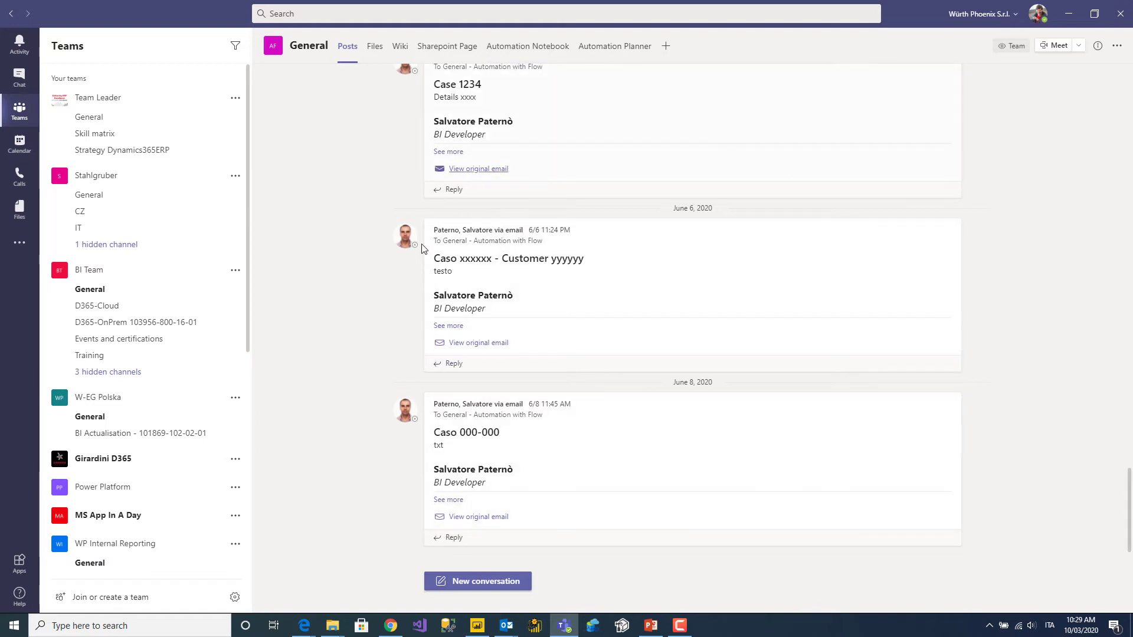
scroll(646, 183, "up", 15)
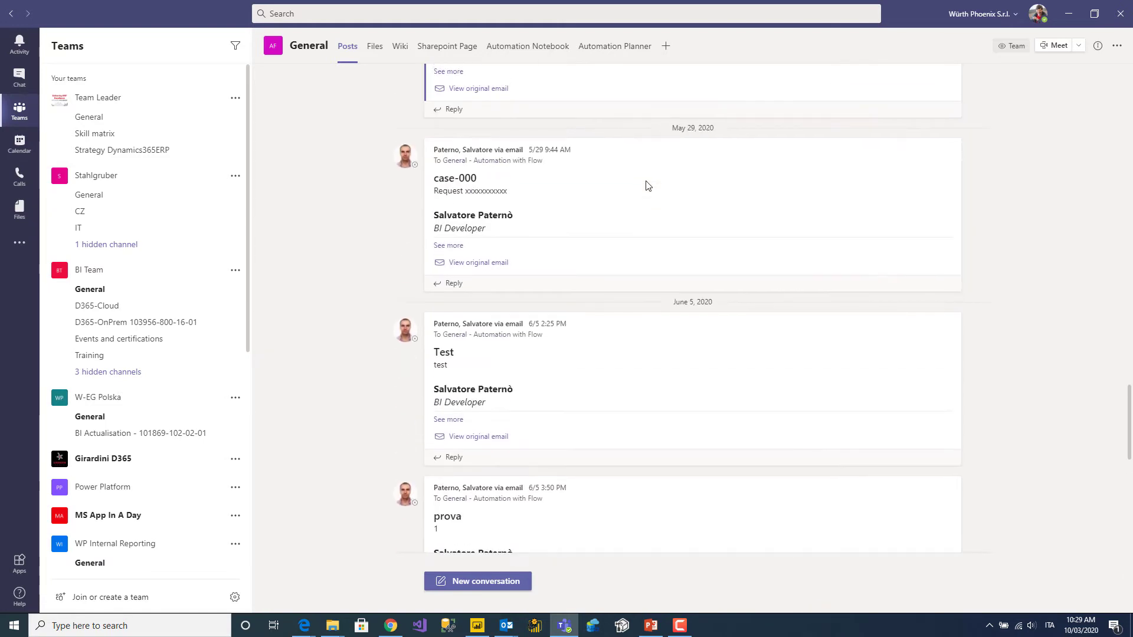
scroll(648, 184, "up", 20)
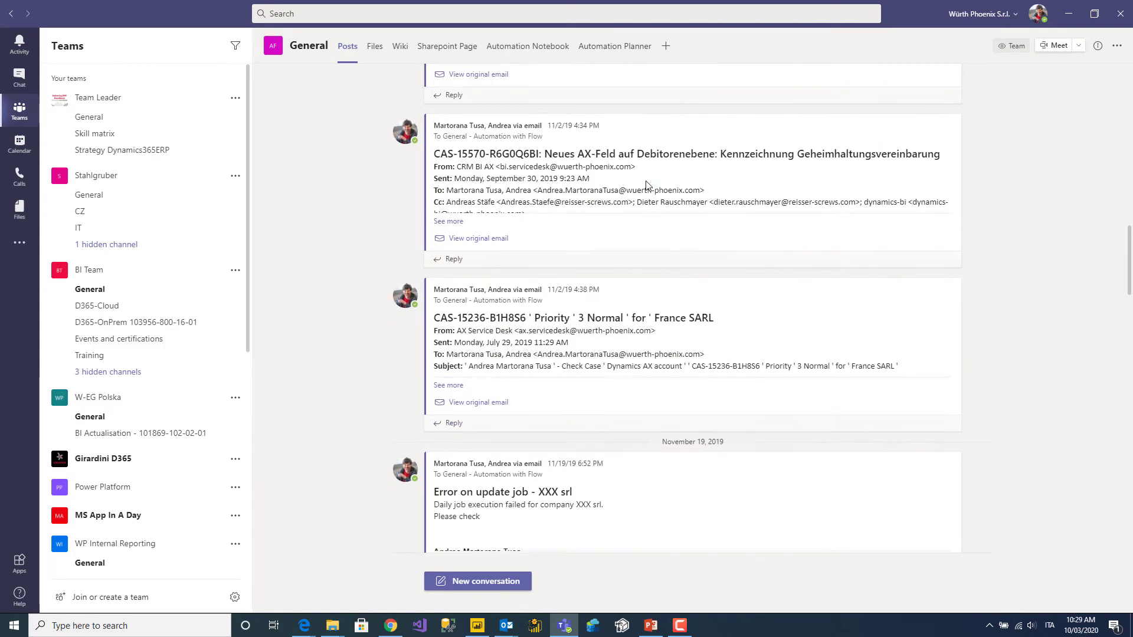
scroll(648, 185, "up", 10)
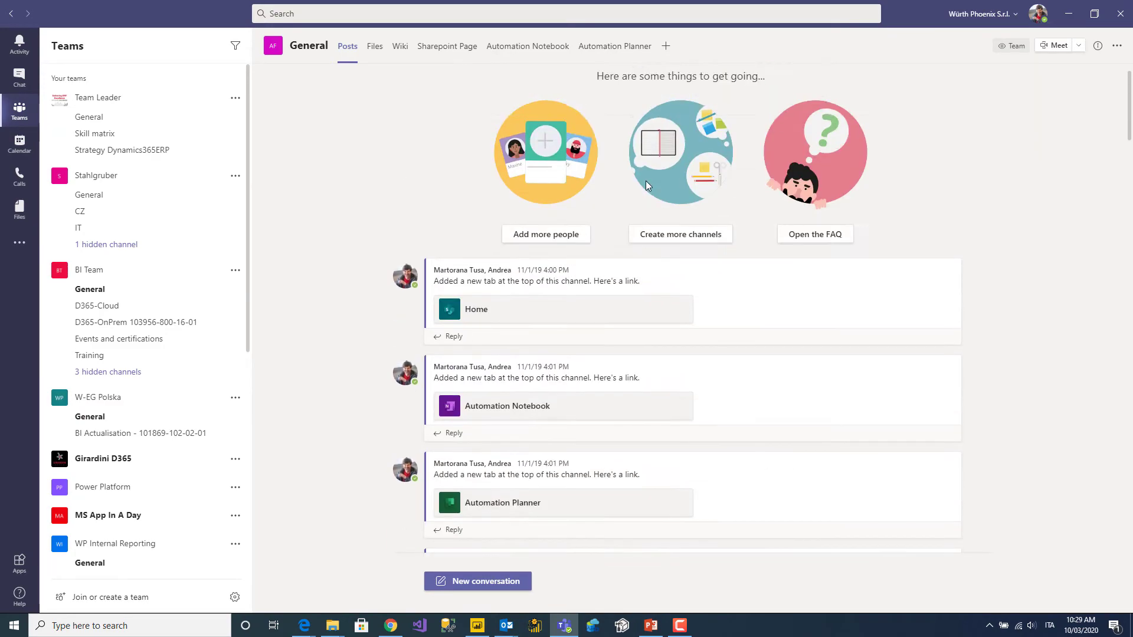
scroll(647, 185, "down", 20)
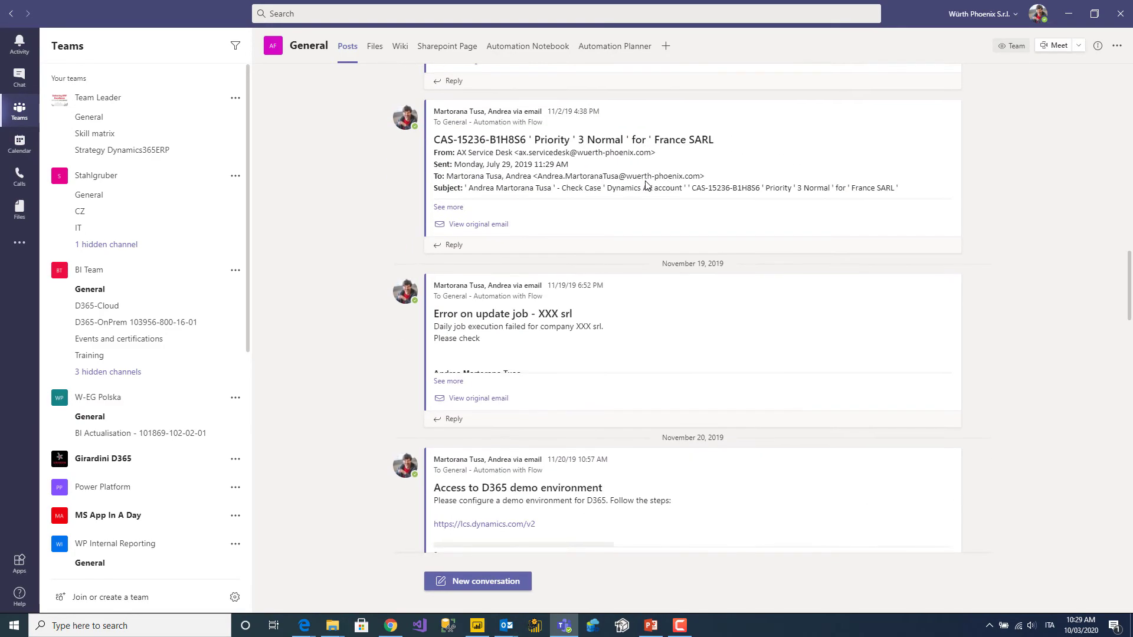
scroll(646, 185, "down", 20)
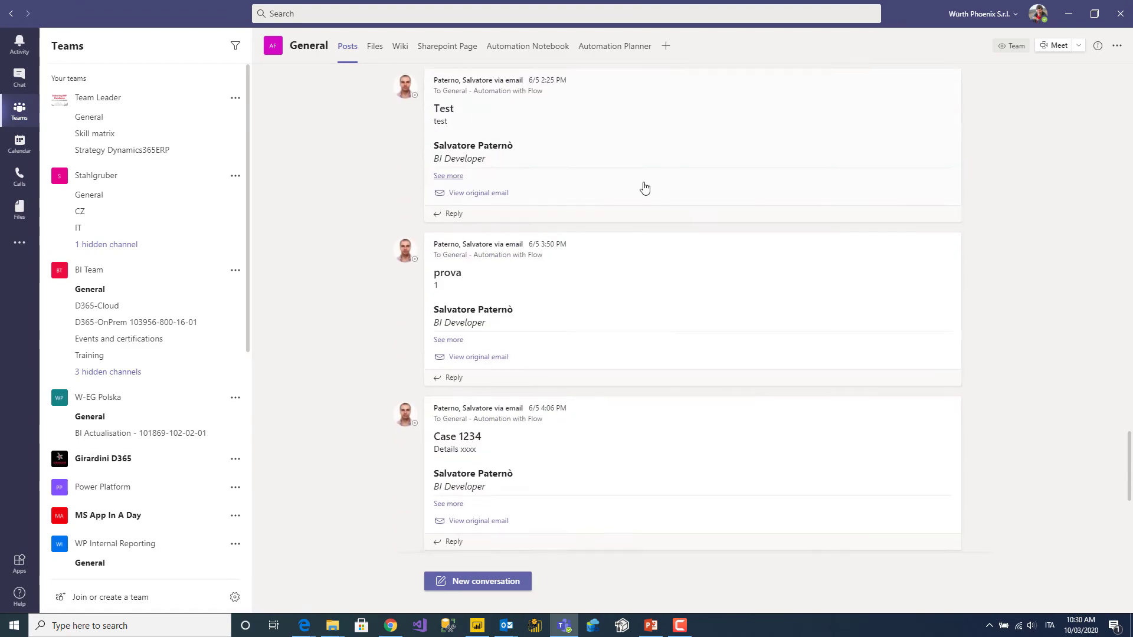
scroll(645, 188, "down", 2)
scroll(646, 187, "up", 15)
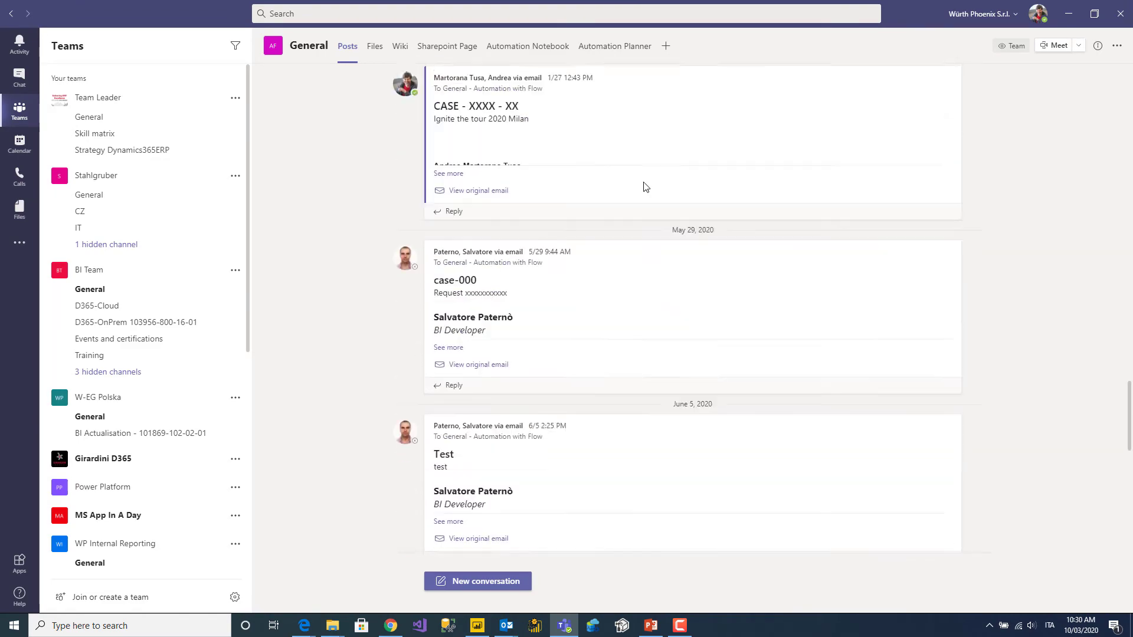
scroll(645, 187, "up", 20)
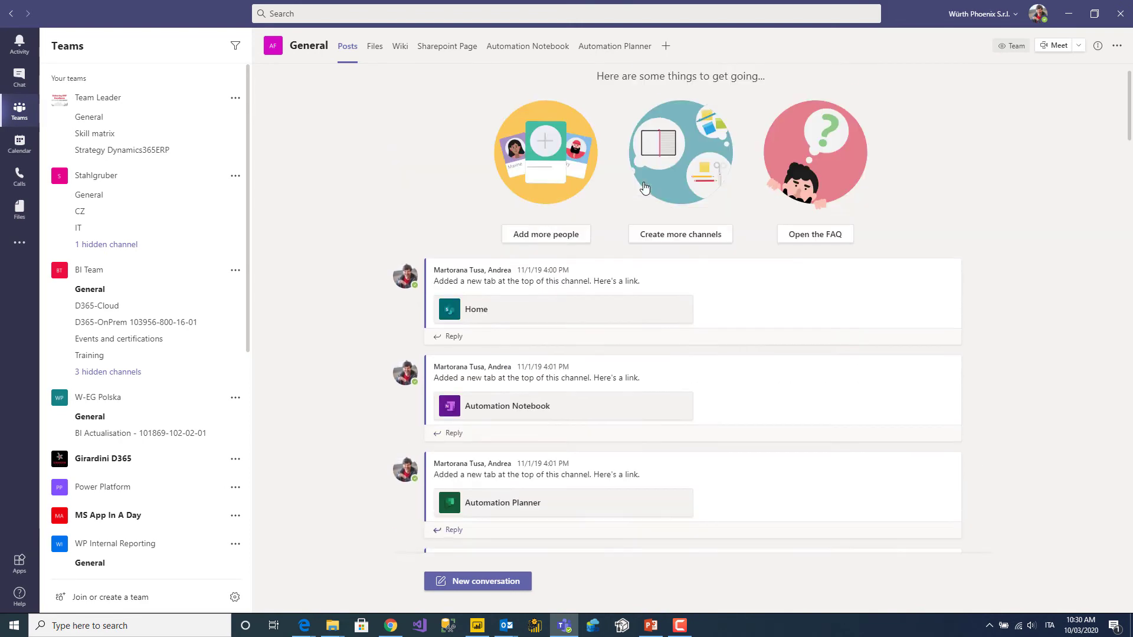
scroll(644, 184, "down", 20)
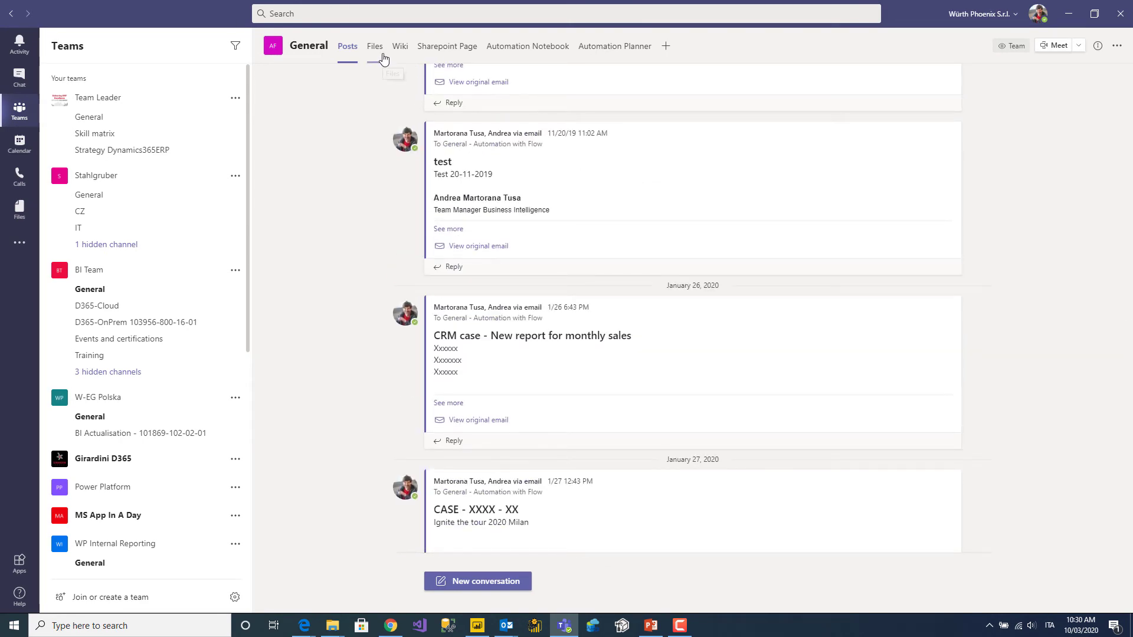
Browse the SharePoint Page, Automation Notebook and Automation Planner tabs, then bring up Add a tab.
left_click(442, 50)
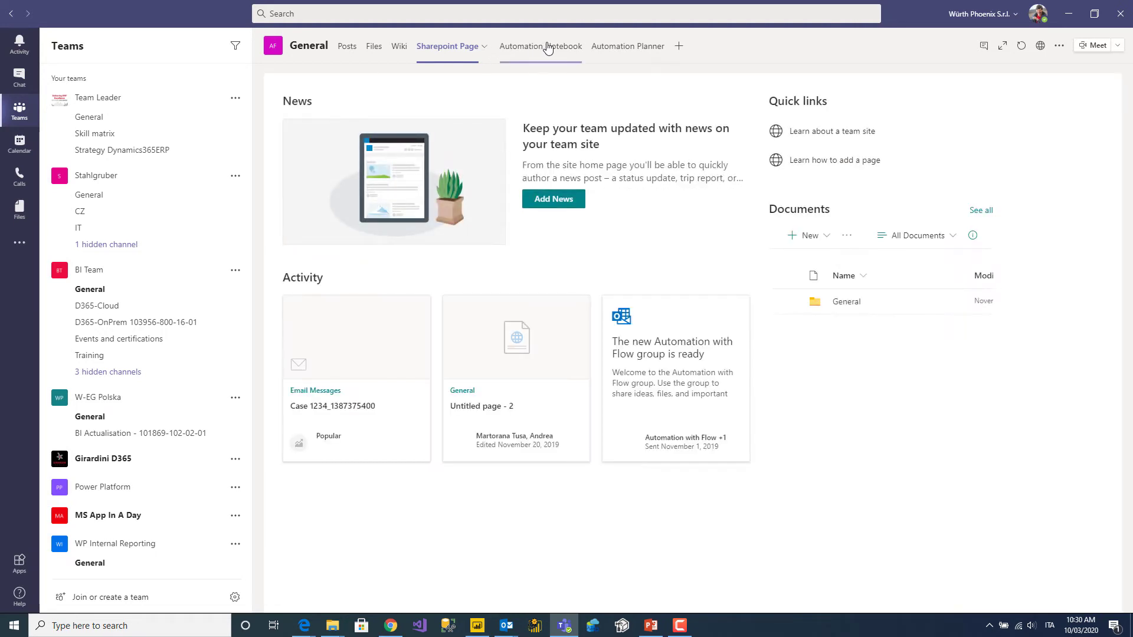
left_click(524, 50)
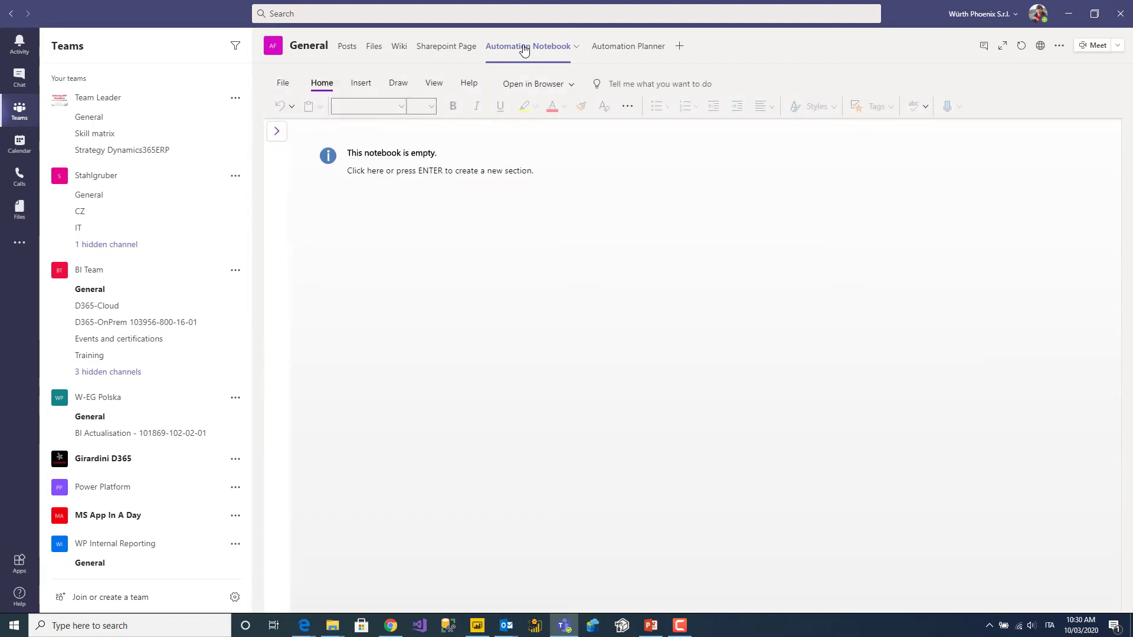
left_click(624, 51)
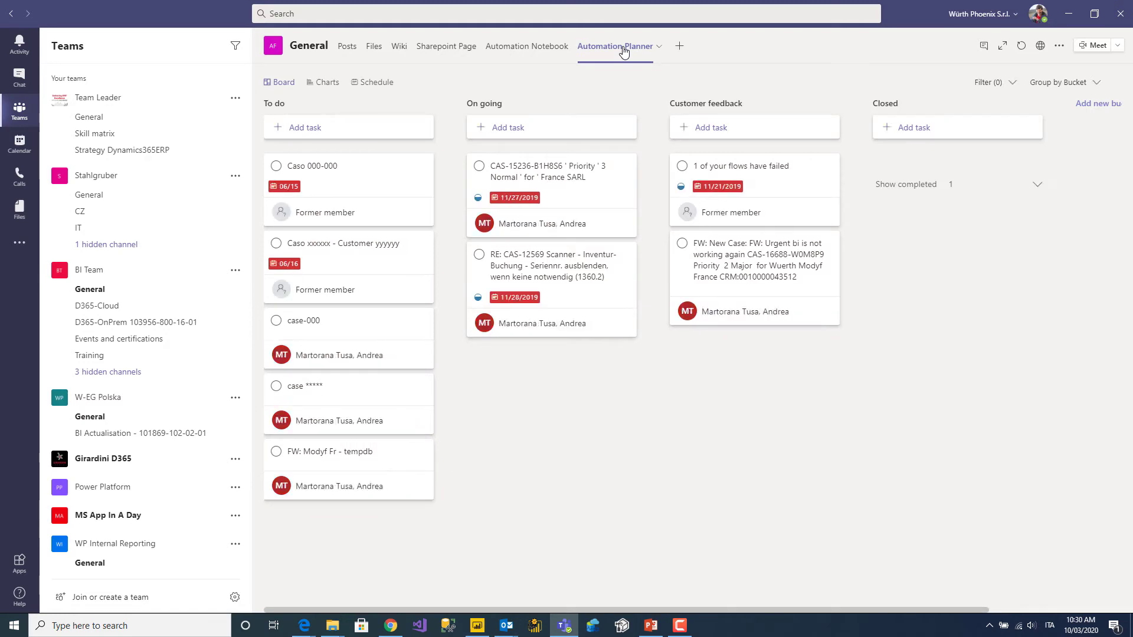
left_click(680, 49)
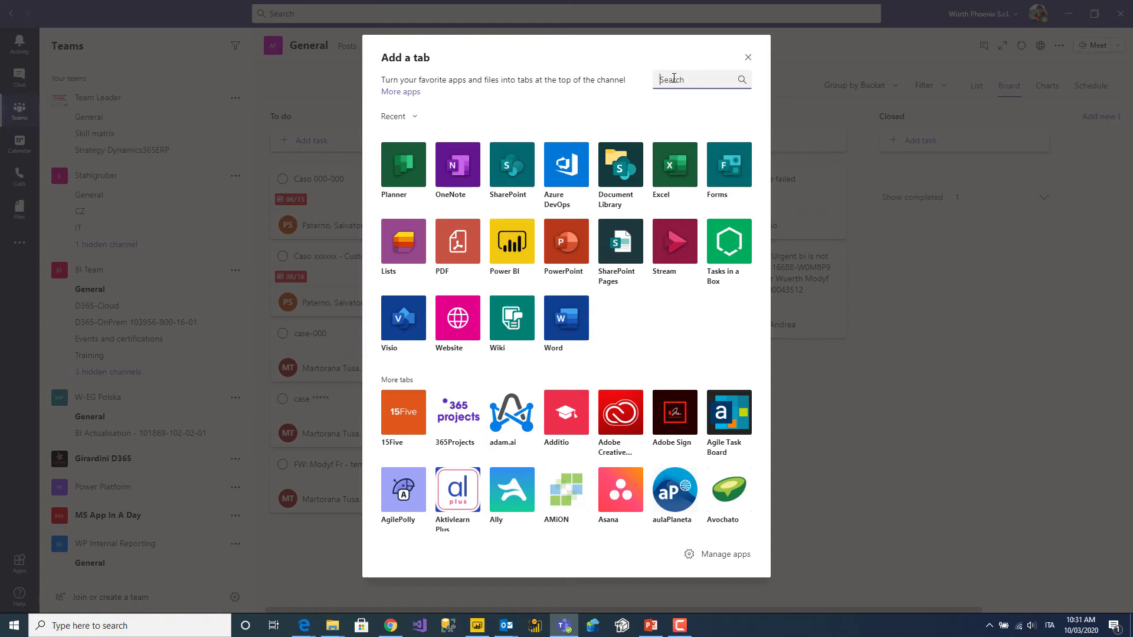
Close the Add a tab dialog to return to the Automation Planner board.
left_click(749, 56)
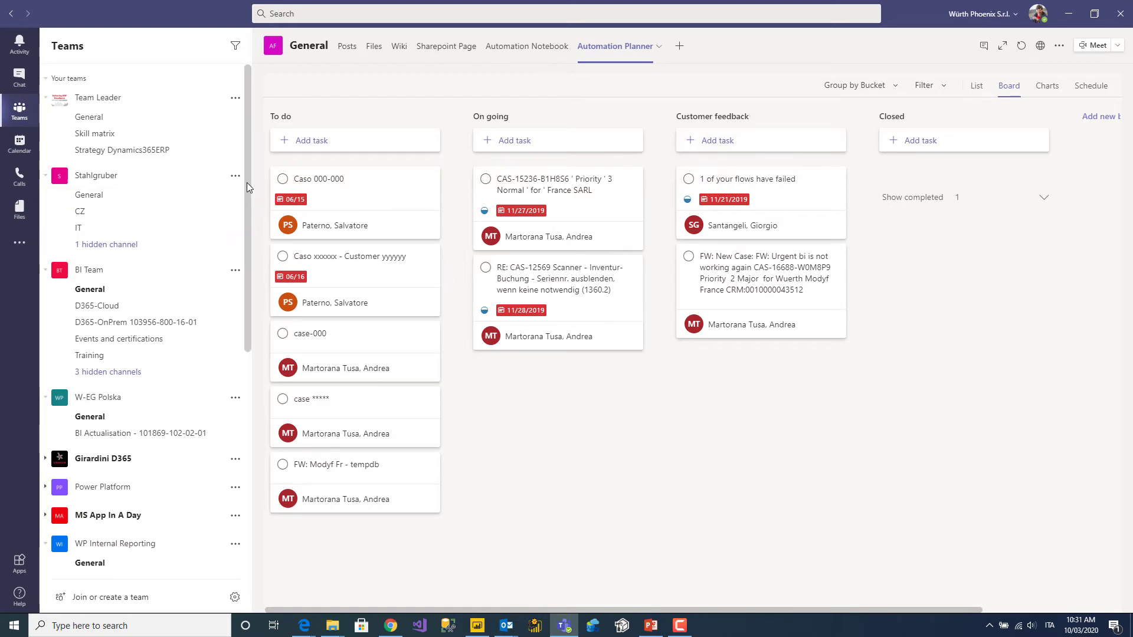
Copy the Automation with Flow General channel's email address via Get email address.
left_click_drag(247, 182, 237, 435)
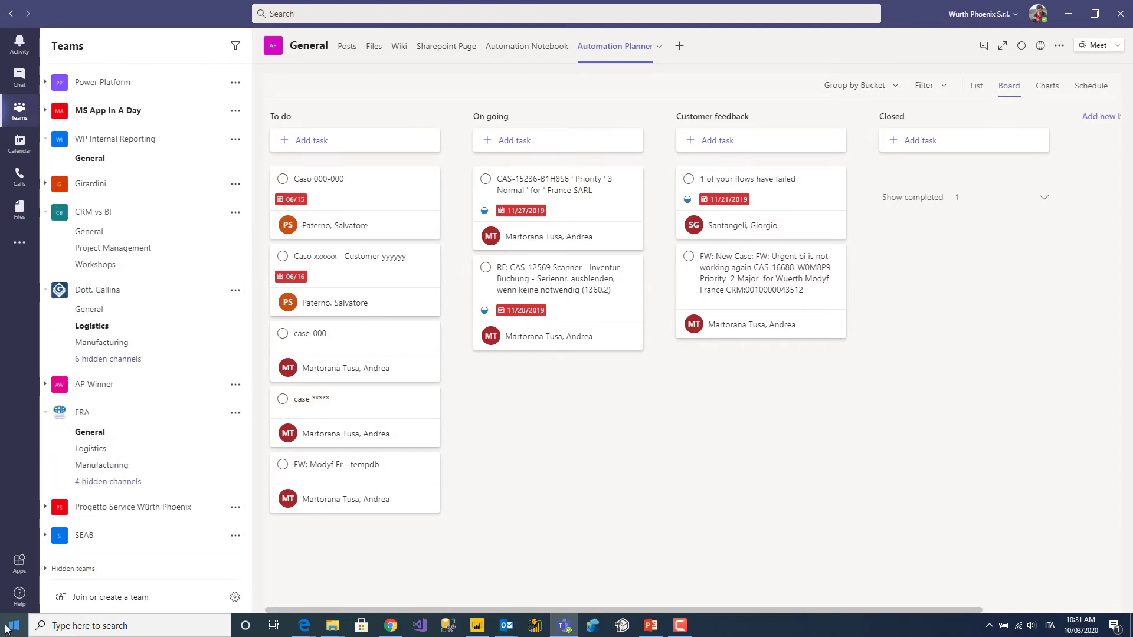
scroll(88, 473, "up", 2)
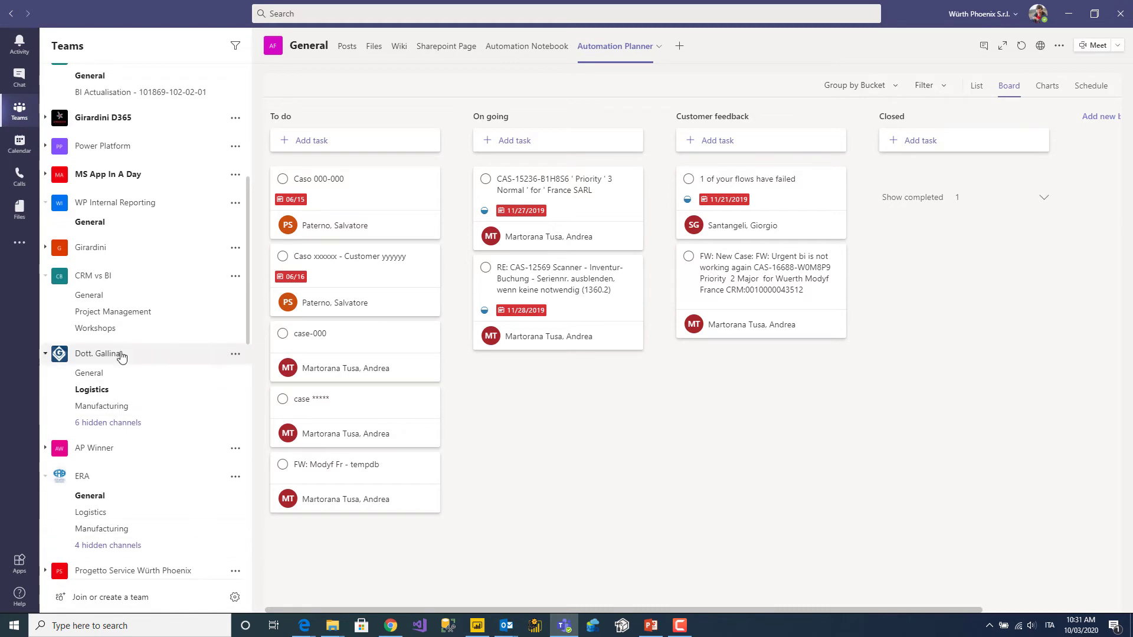
scroll(161, 354, "down", 7)
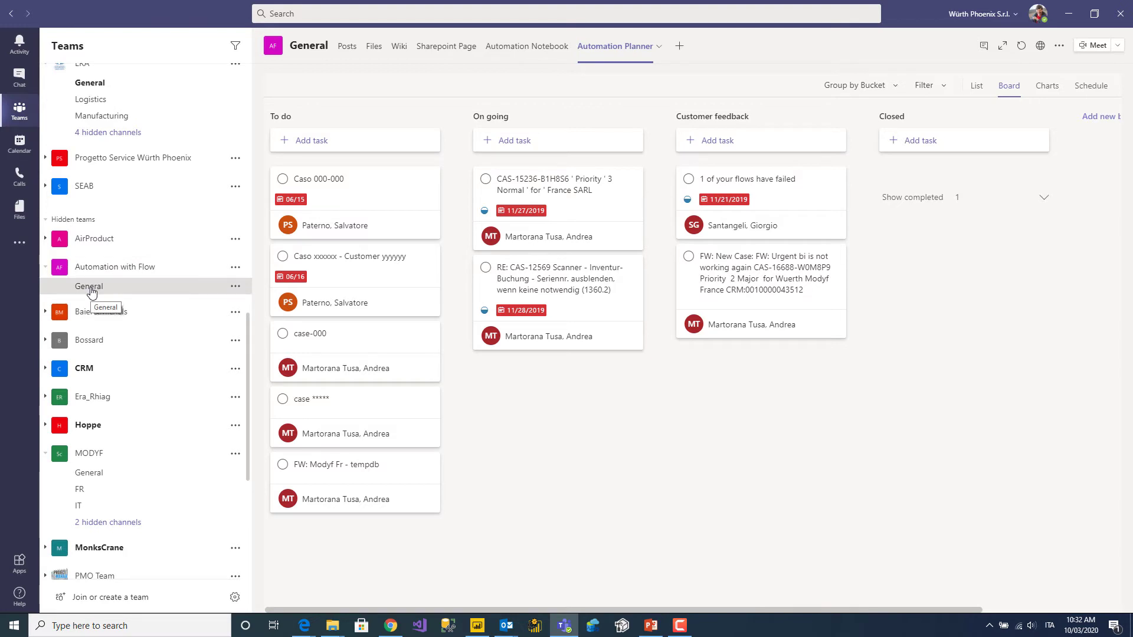
left_click(236, 287)
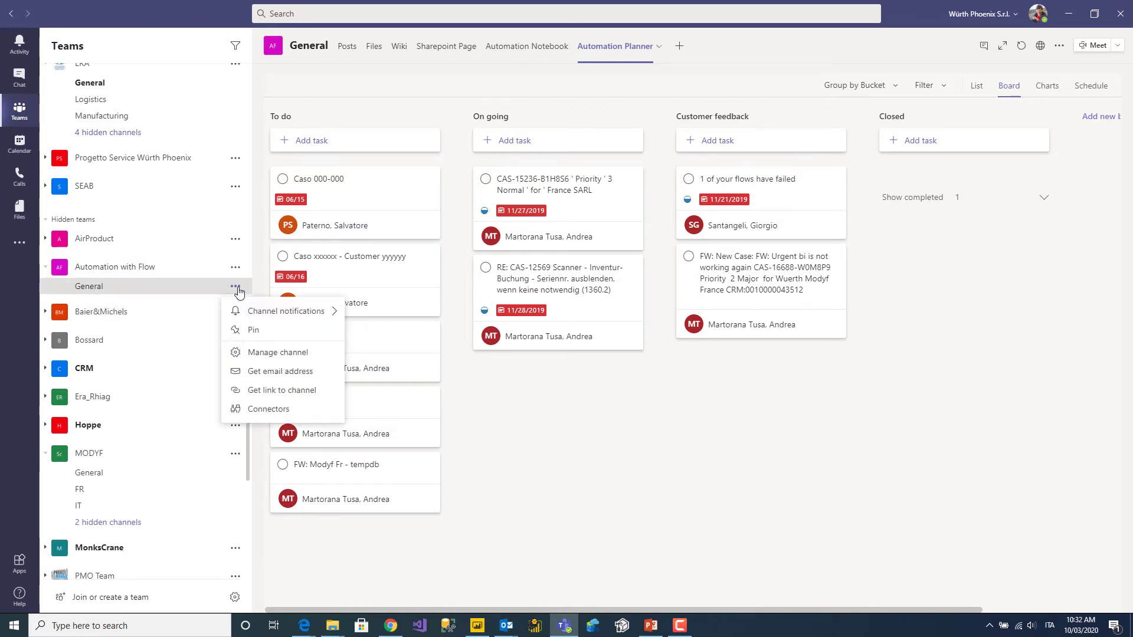
left_click(262, 373)
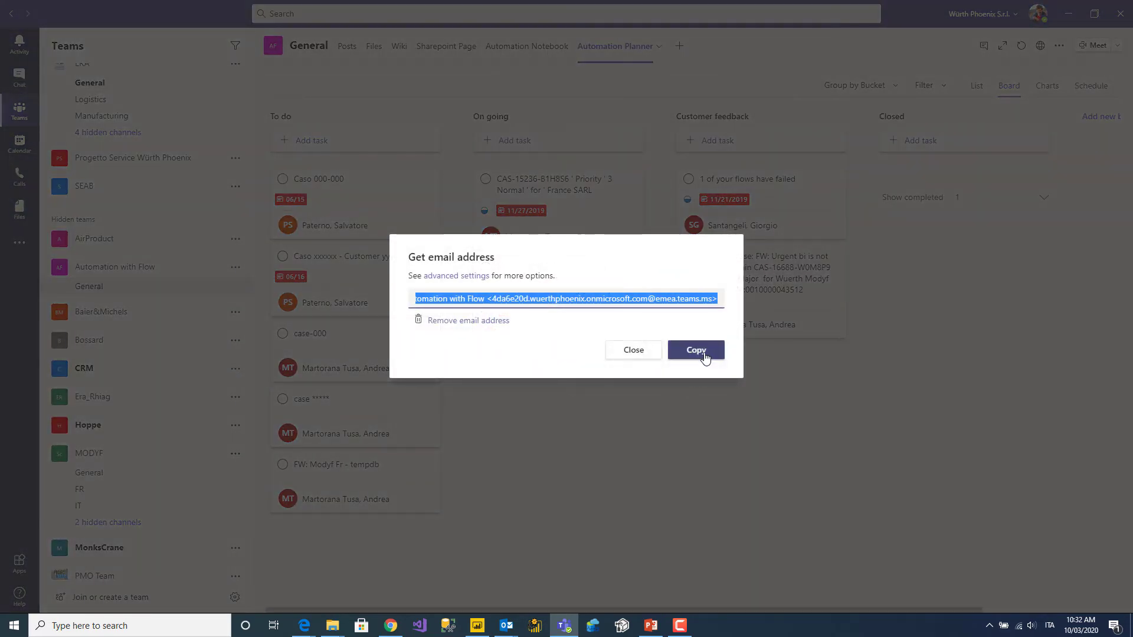
left_click(705, 356)
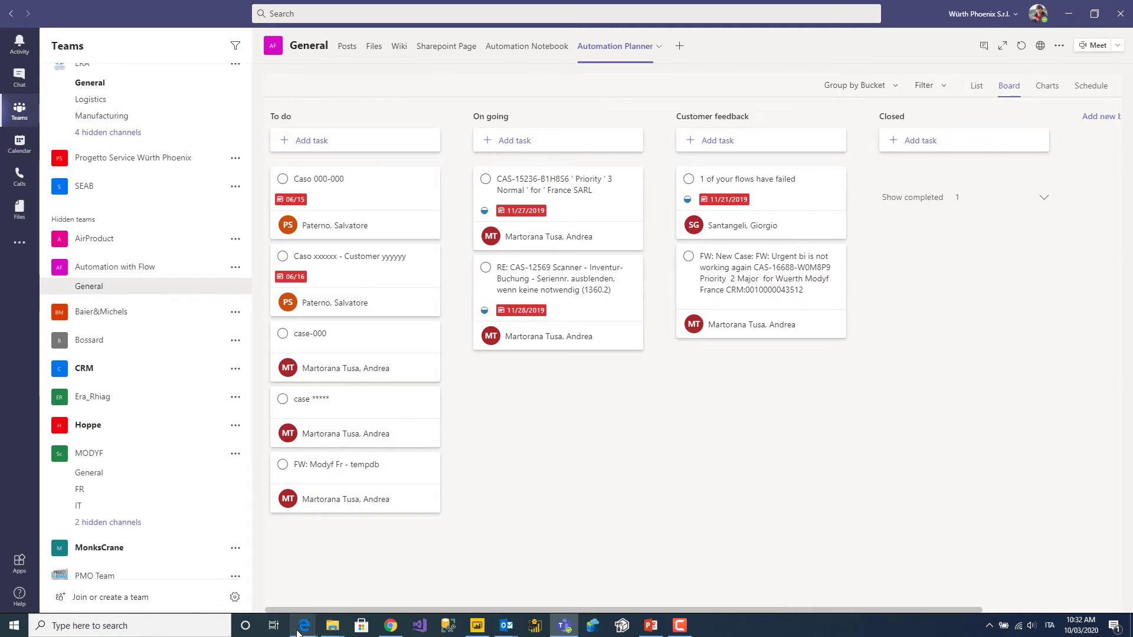
Switch to the Edge window showing Power Automate's Manage your flows page.
mouse_move(302, 631)
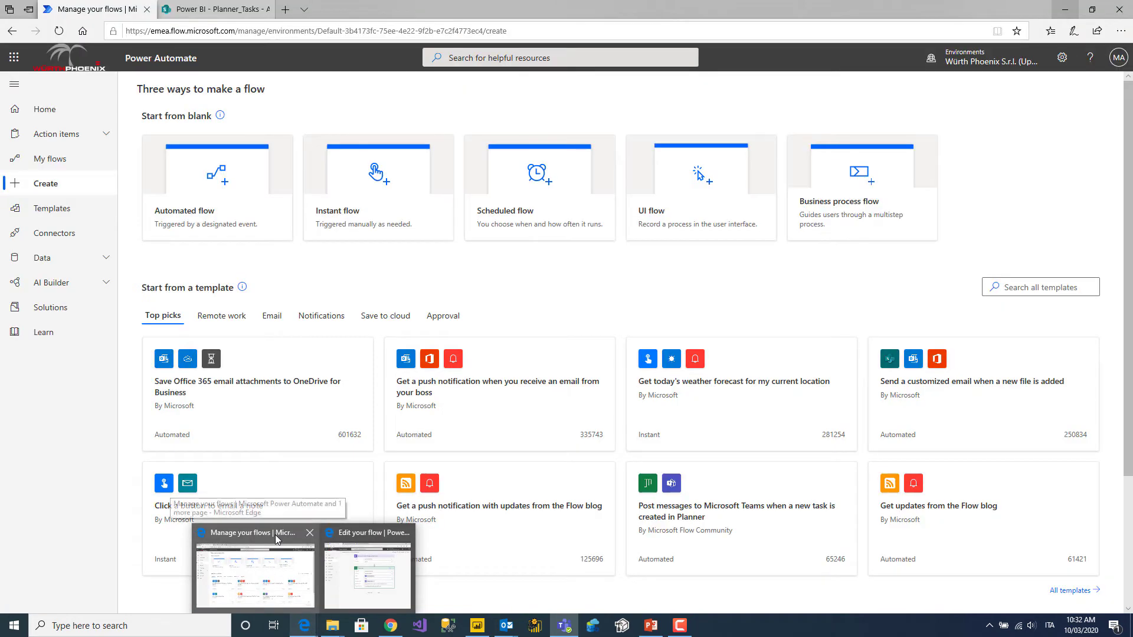
left_click(275, 535)
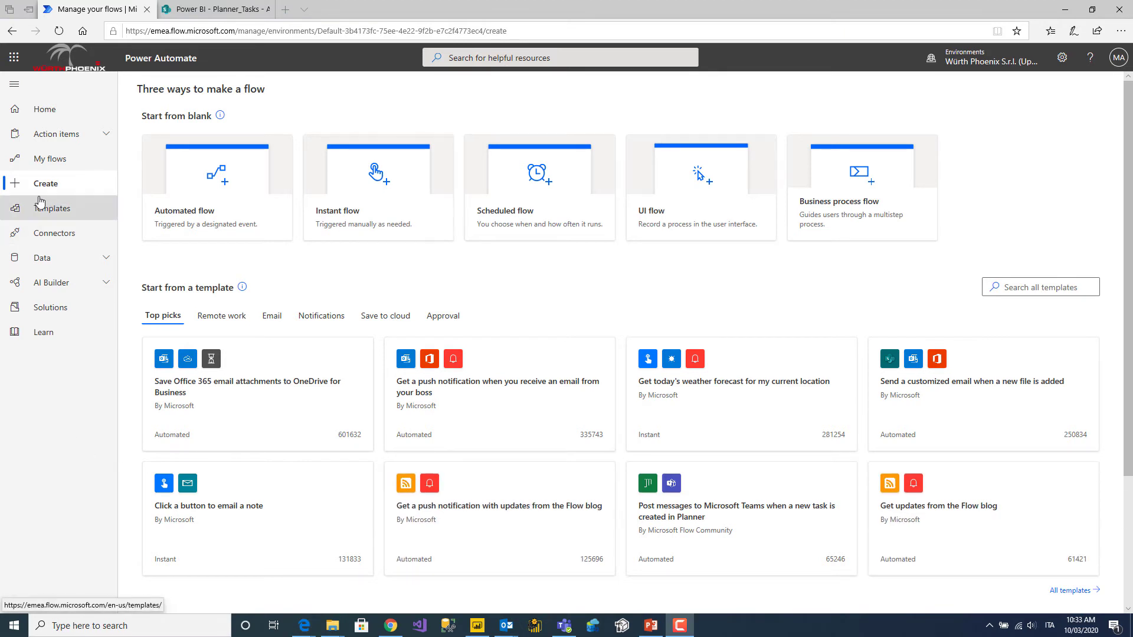
Start an automated flow and name it 'Create a new planner task'.
left_click(239, 176)
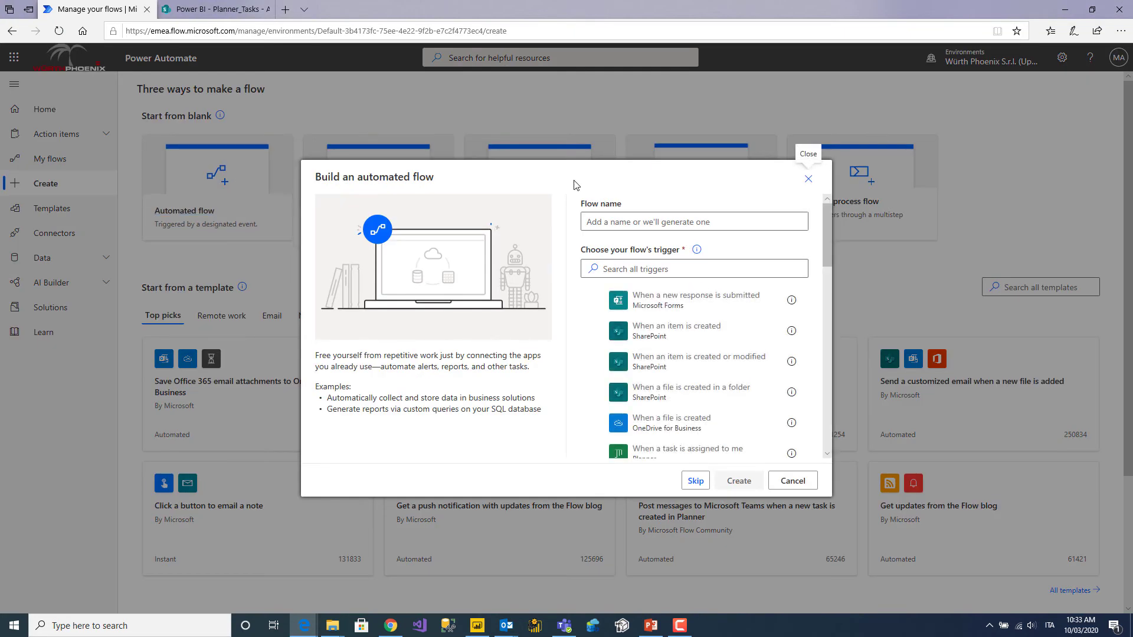
left_click(640, 218)
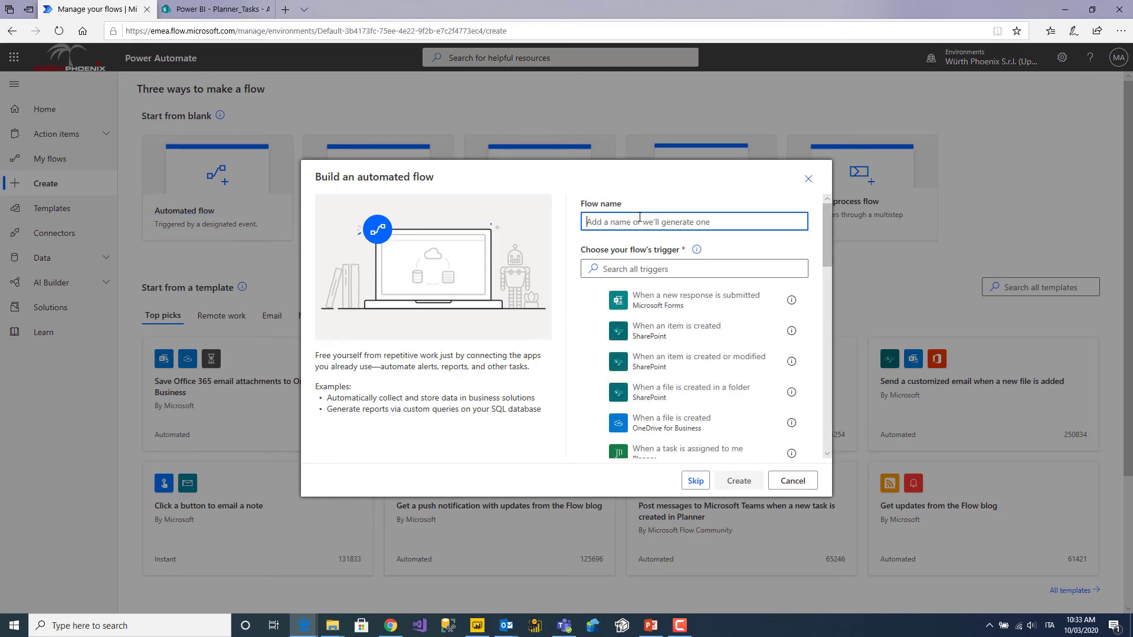
type("Create A NW PLANNER")
key("BackSpace")
key("BackSpace")
key("BackSpace")
key("BackSpace")
key("BackSpace")
key("BackSpace")
key("BackSpace")
key("BackSpace")
key("BackSpace")
key("BackSpace")
key("BackSpace")
key("BackSpace")
type("a new planner tasks")
key("BackSpace")
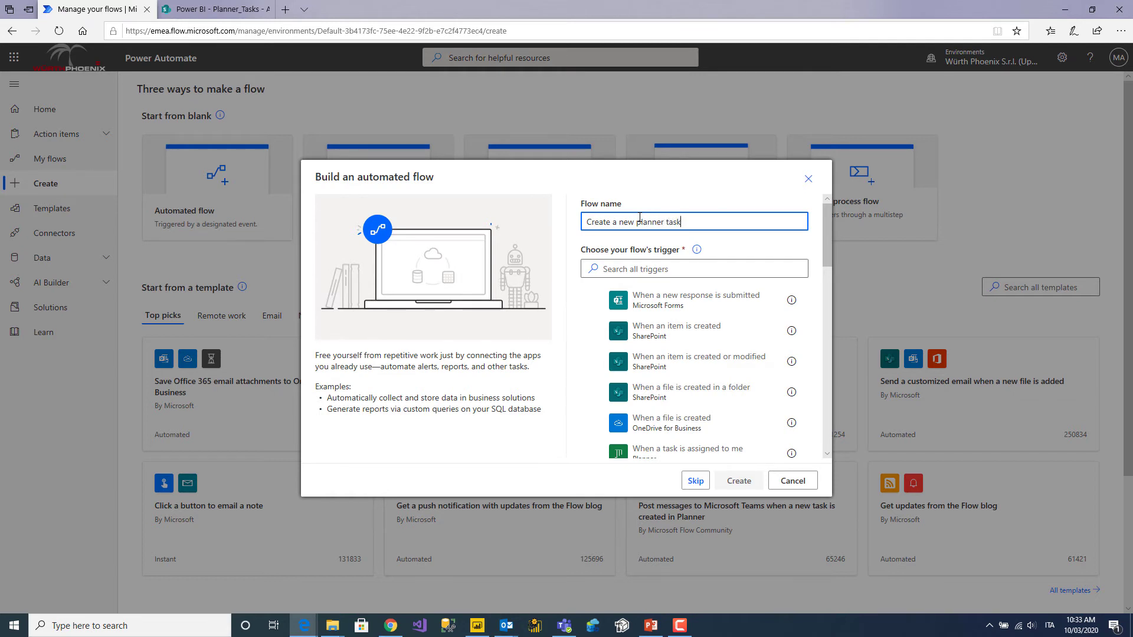
Search 'teams', choose the 'When a new channel message is added' trigger, and create the flow.
left_click(631, 270)
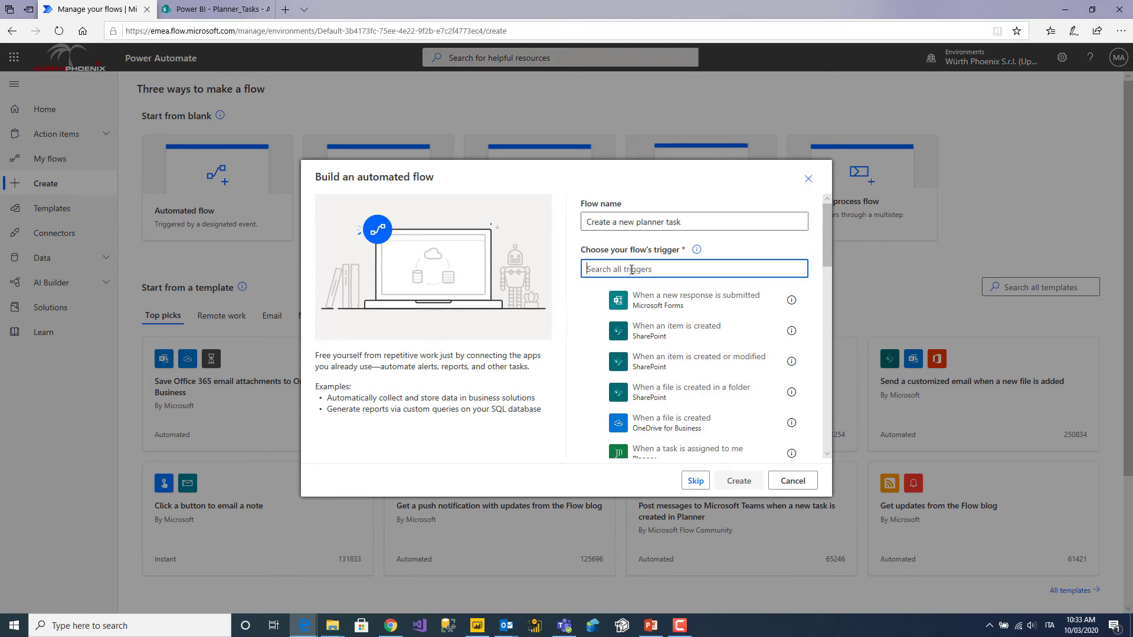
type("tem")
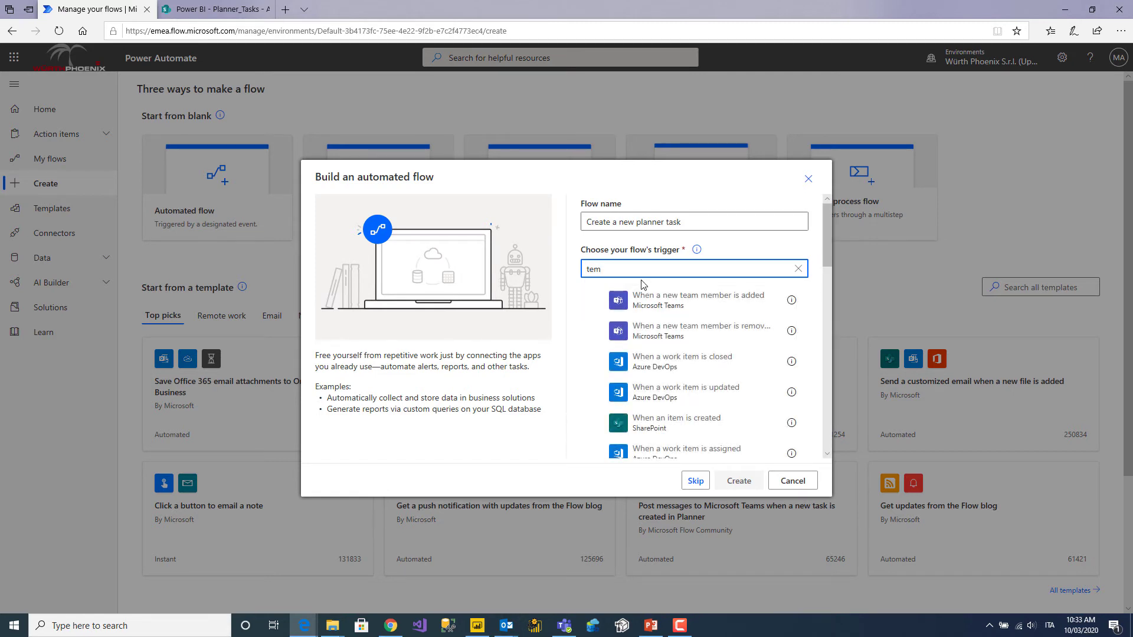
key("BackSpace")
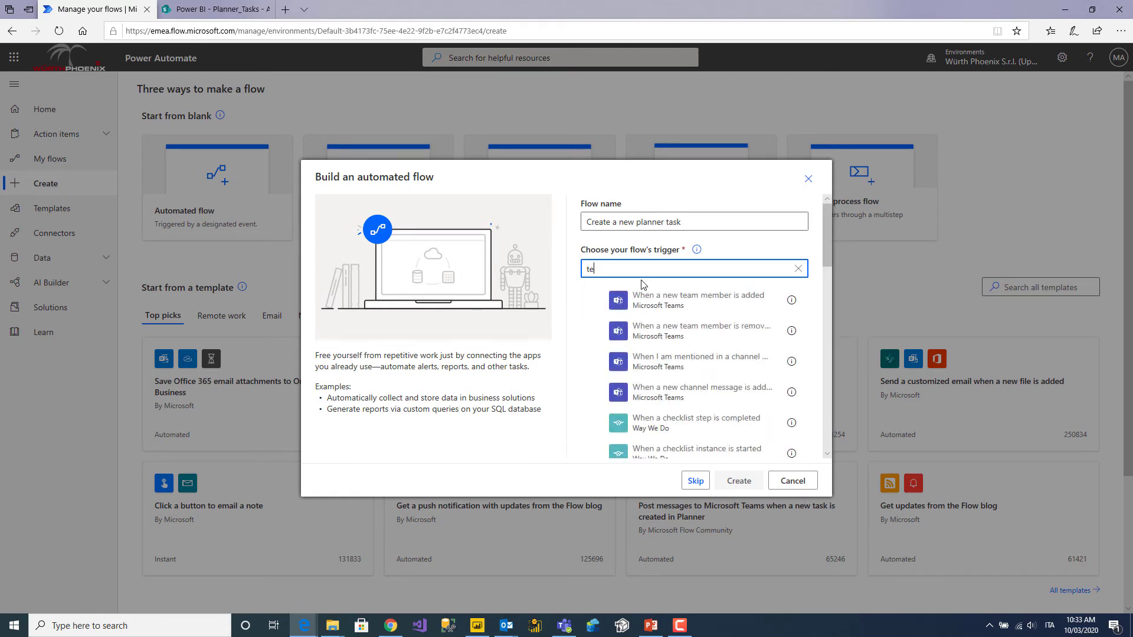
type("am")
key("BackSpace")
key("BackSpace")
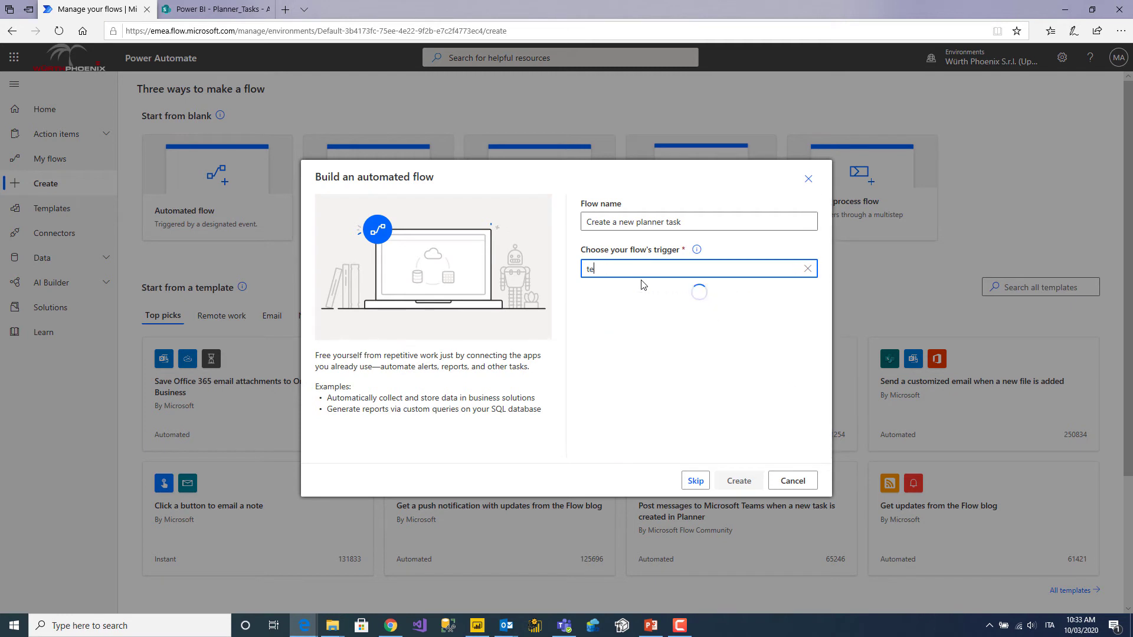
type("ams")
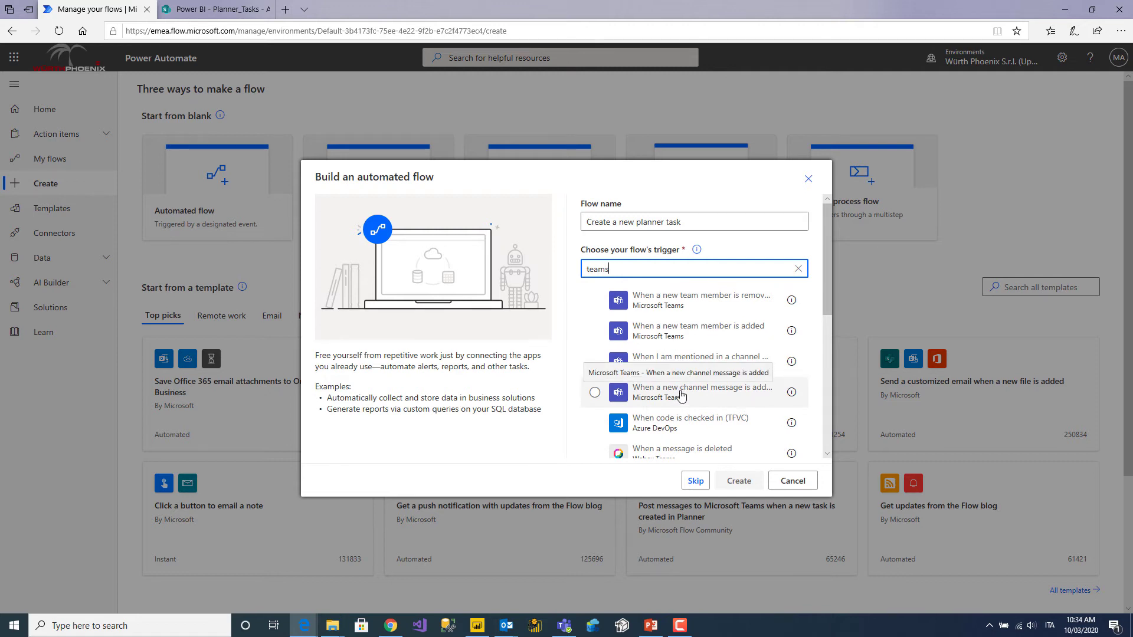
left_click(683, 395)
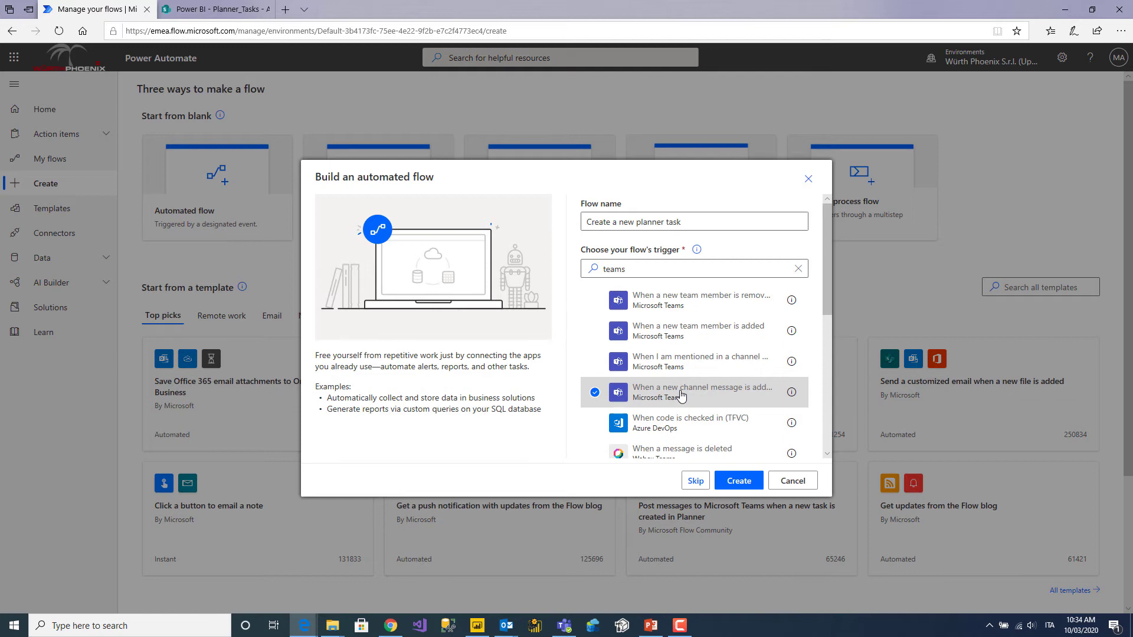
left_click(739, 481)
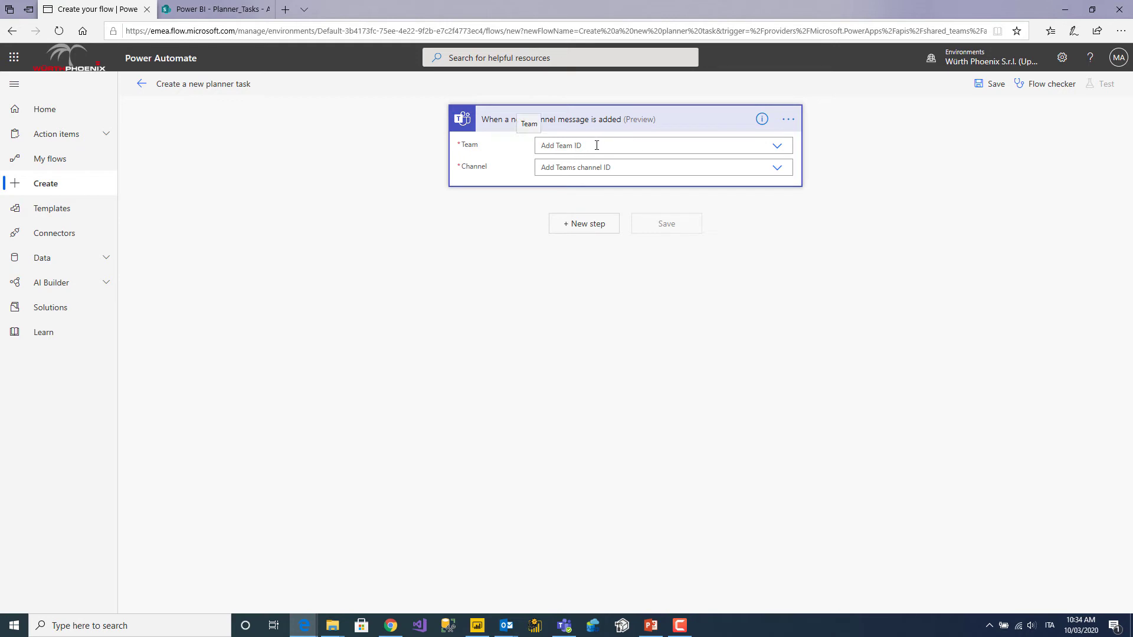
Set the trigger to the Automation with Flow team's General channel, then open a new browser tab.
left_click(777, 147)
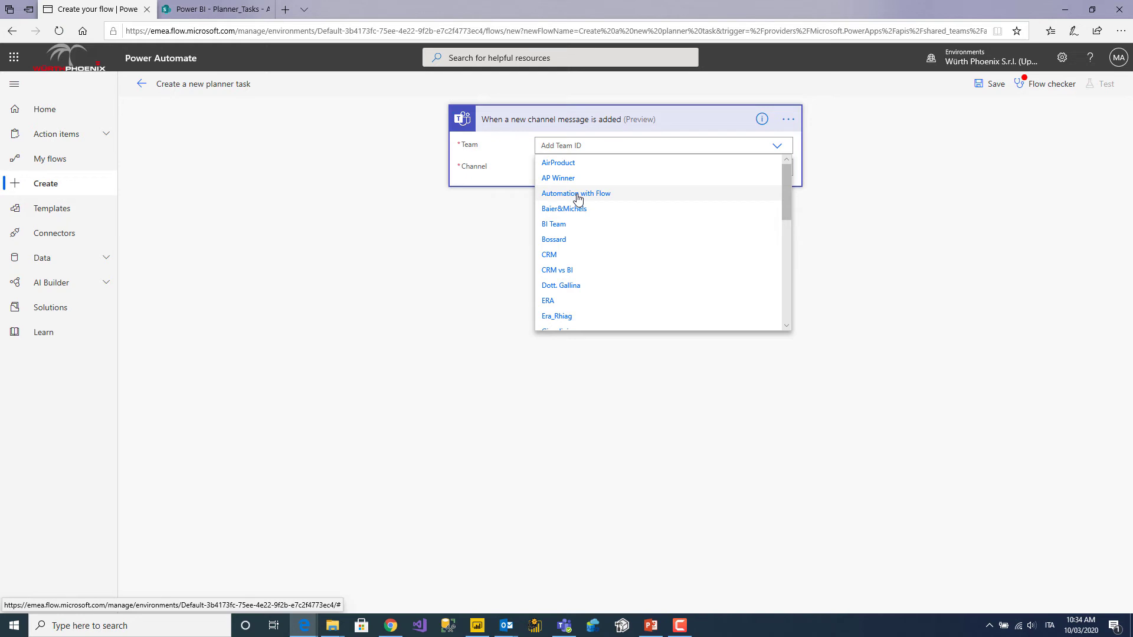
left_click(577, 195)
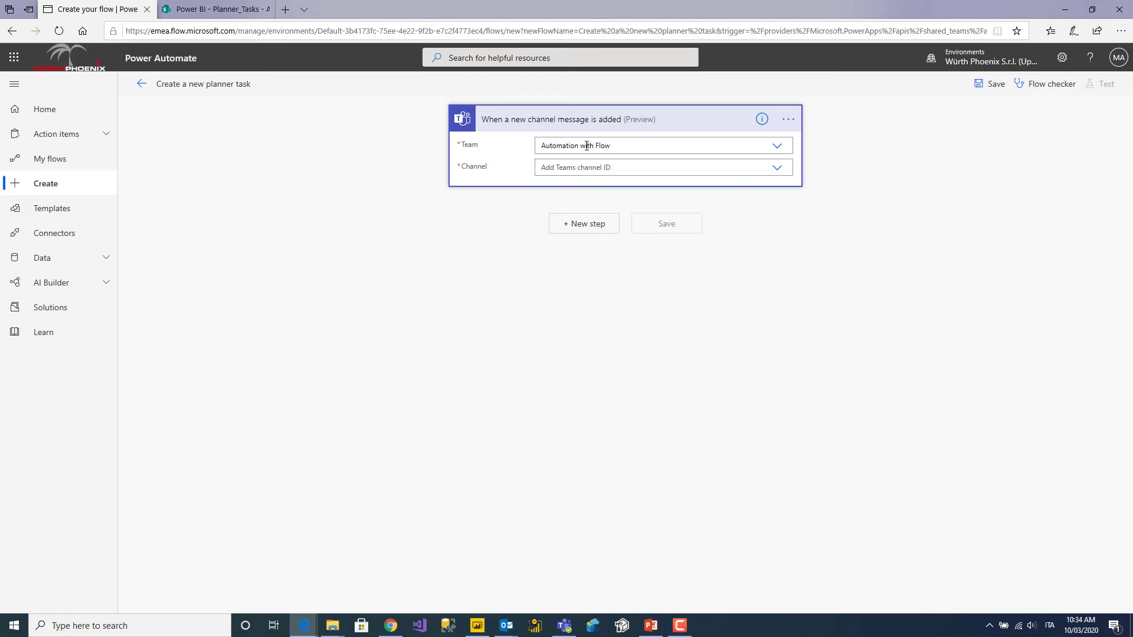
left_click(777, 168)
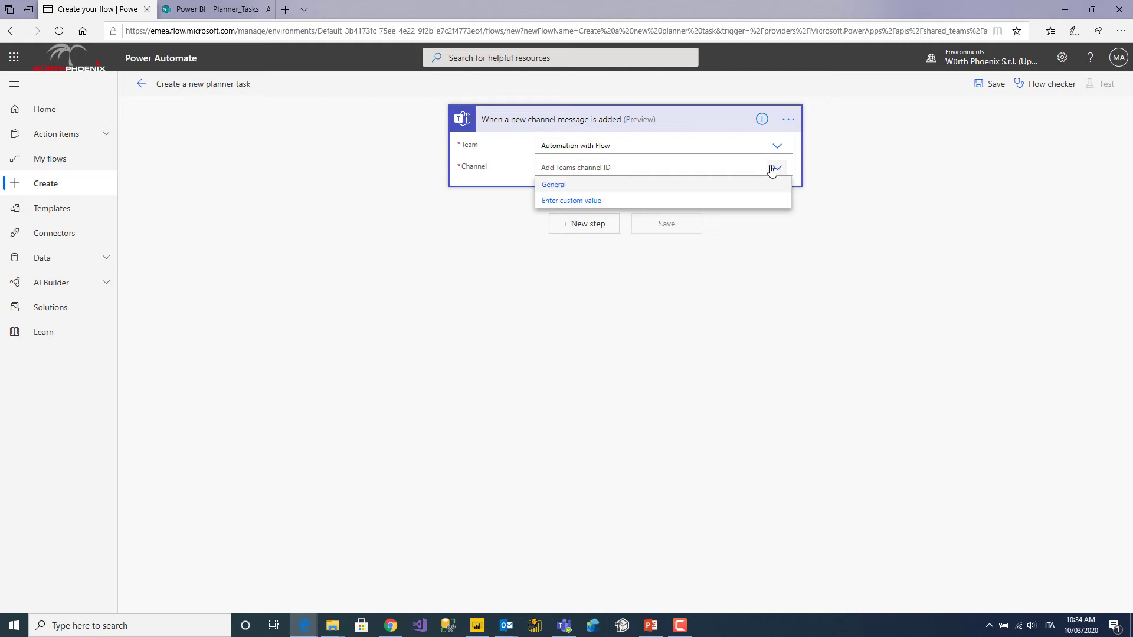
left_click(553, 185)
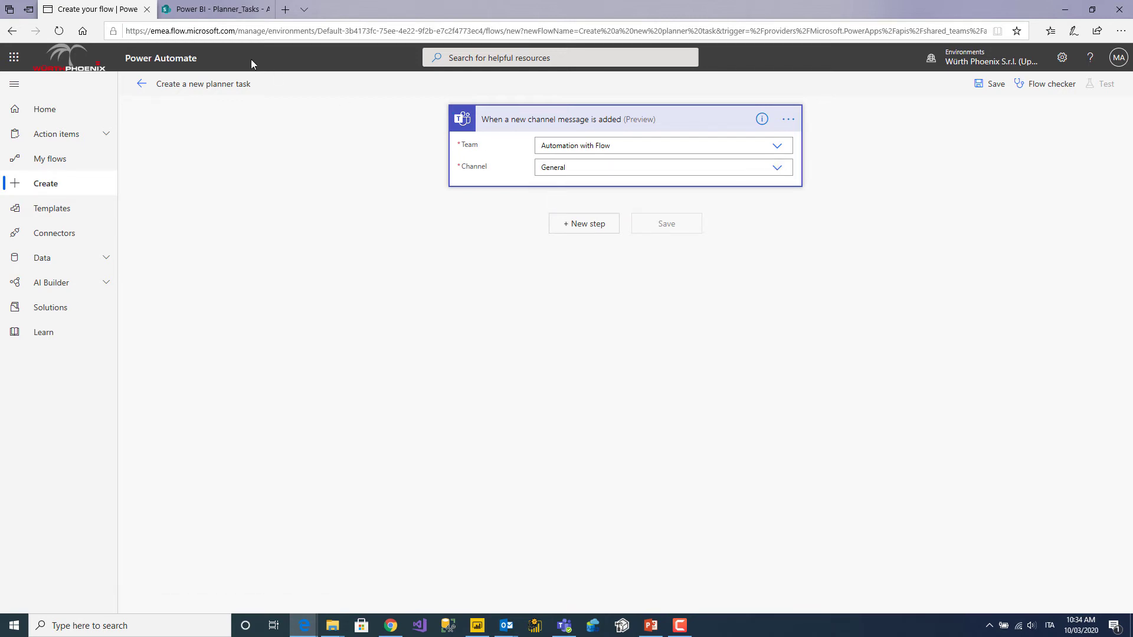
left_click(295, 9)
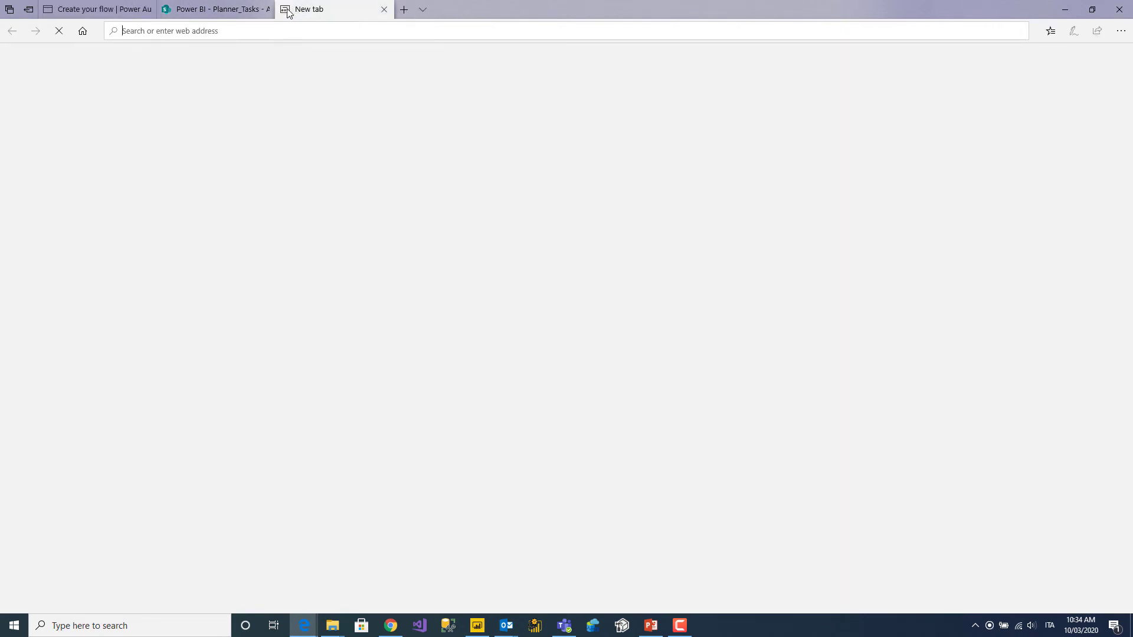
Load flow.microsoft.com in the new tab and go to Data > Connections.
type("flow.microsoft.com/")
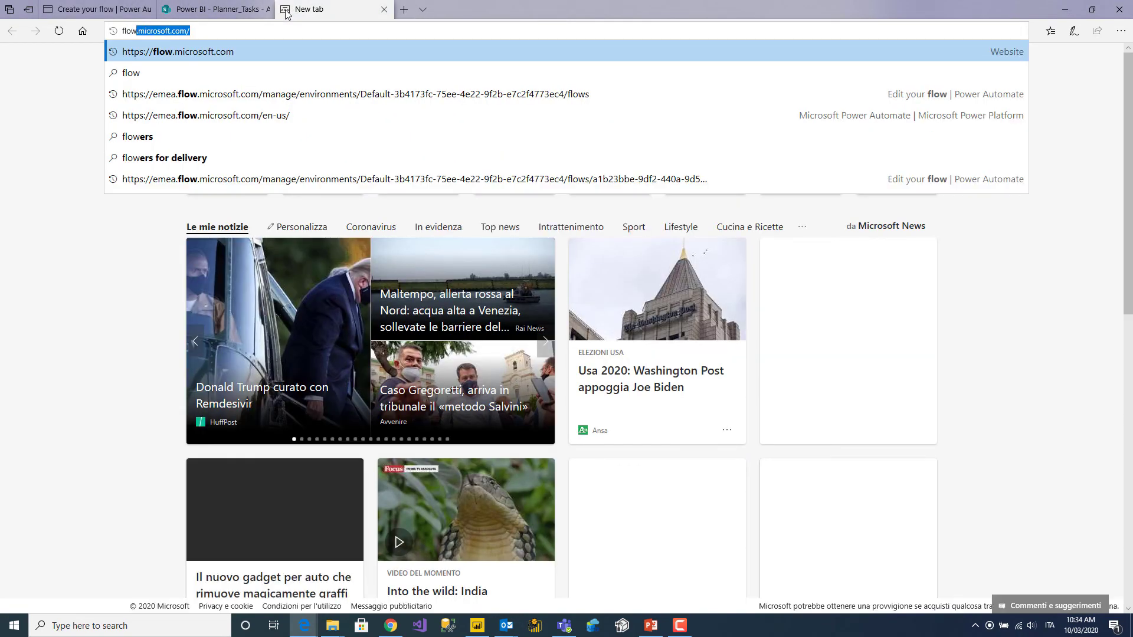
key("Right")
key("Return")
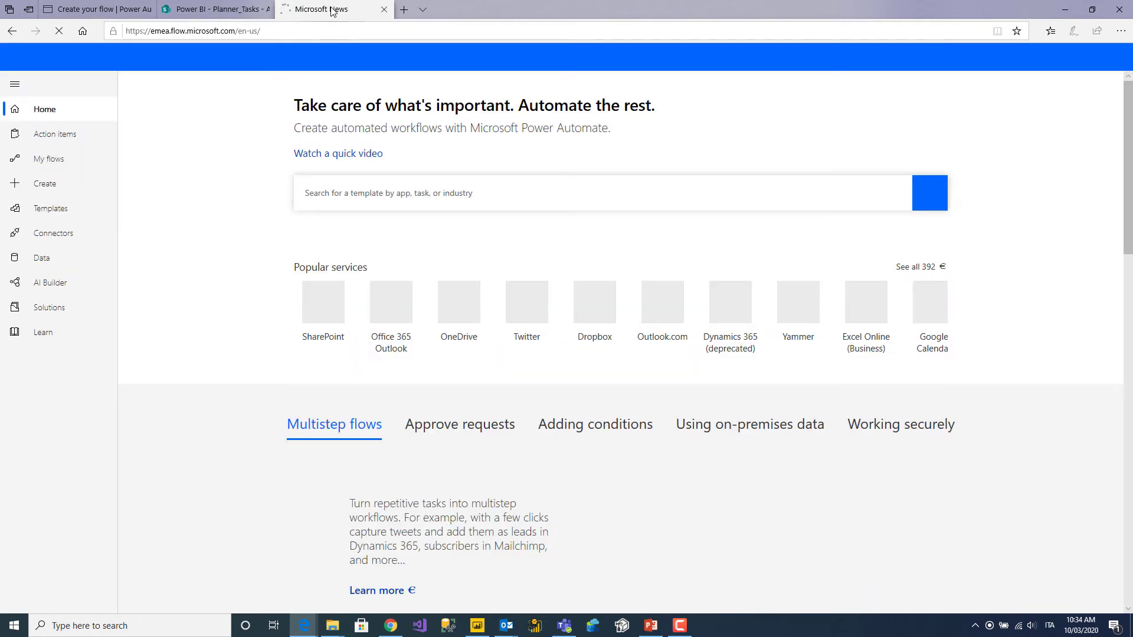
left_click_drag(333, 10, 93, 10)
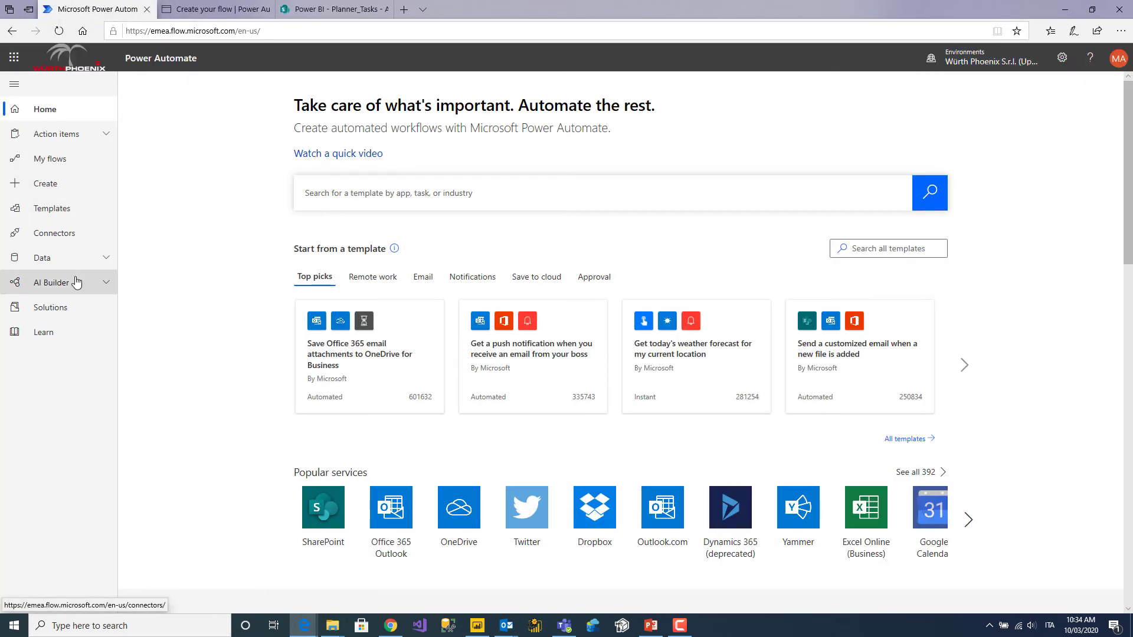
left_click(106, 262)
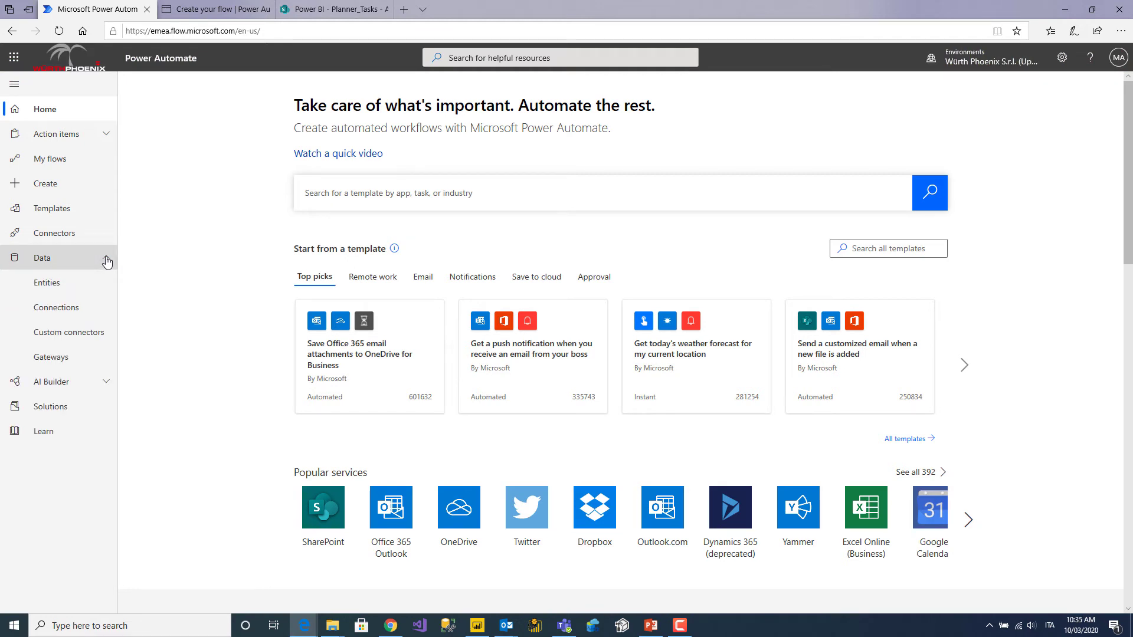
left_click(69, 314)
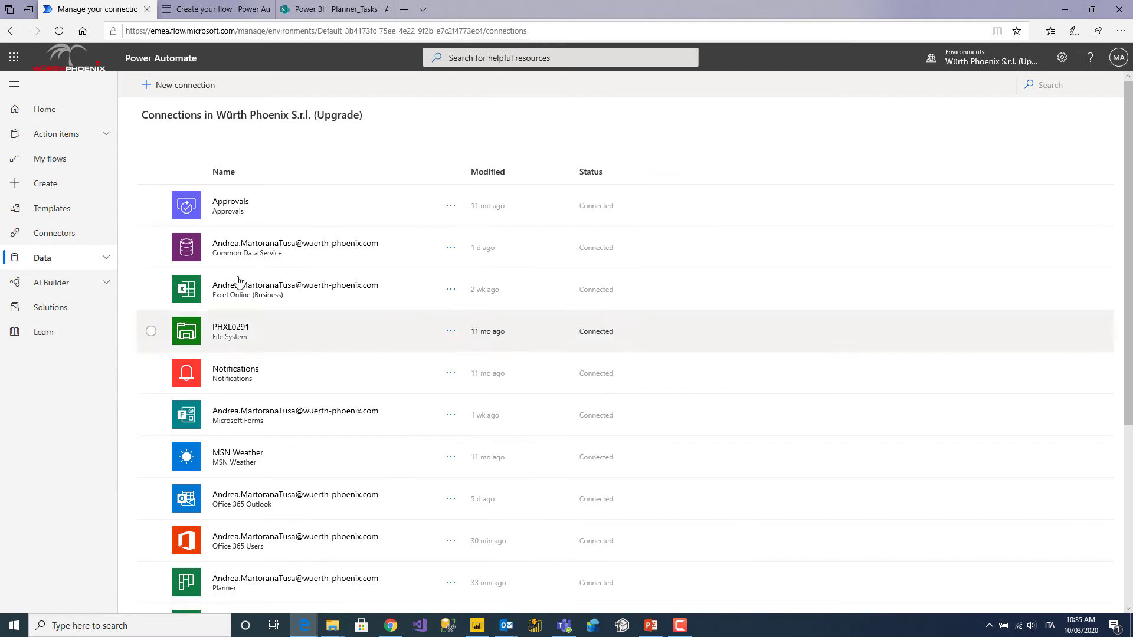
Scroll through the existing connections, then return to the 'Create your flow' tab.
scroll(245, 268, "down", 1)
scroll(242, 286, "down", 3)
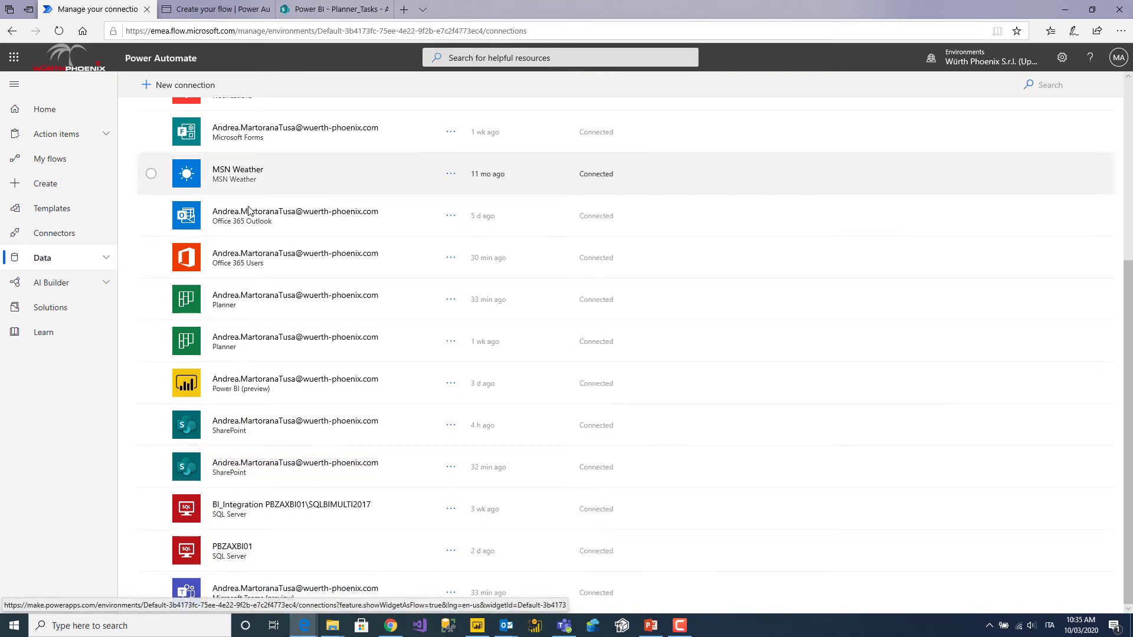
scroll(248, 218, "up", 4)
scroll(250, 219, "down", 4)
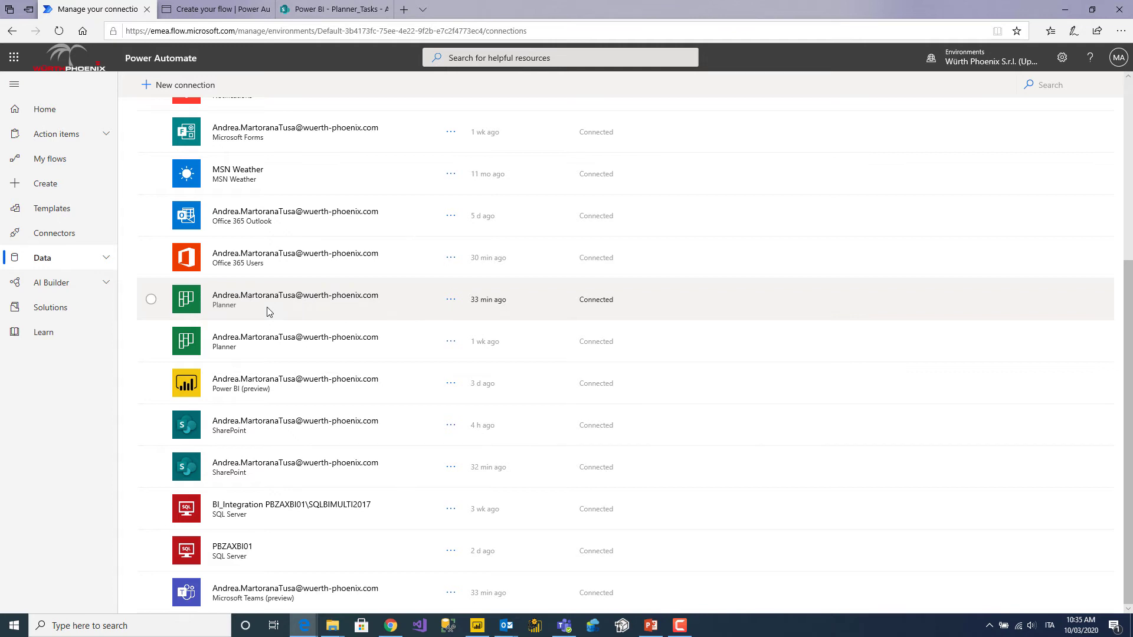
scroll(268, 312, "up", 3)
scroll(268, 312, "up", 2)
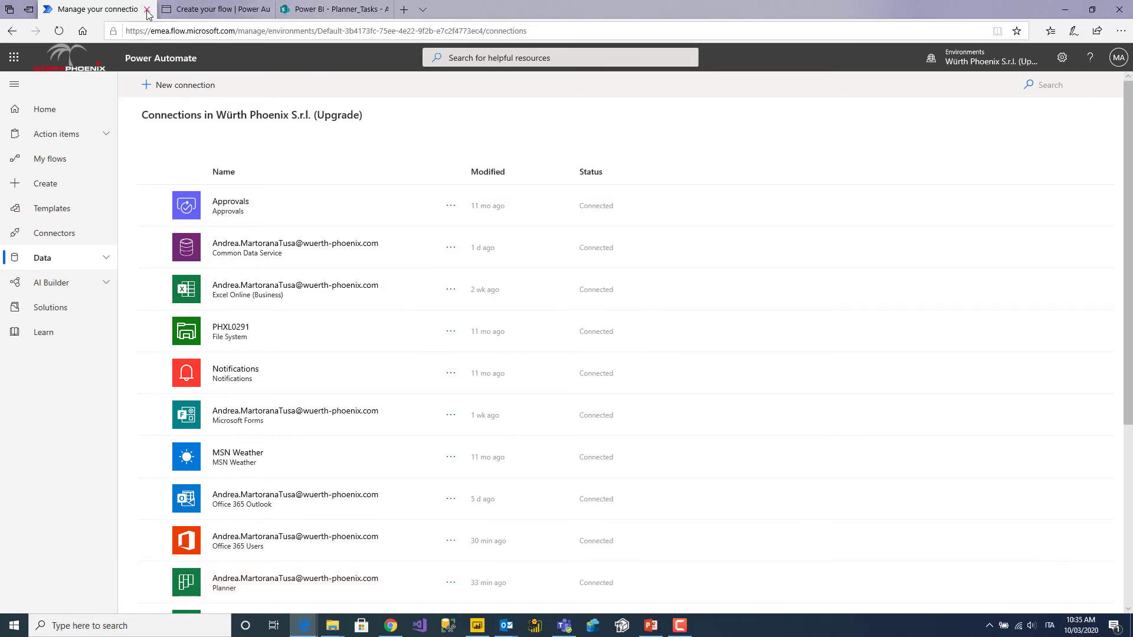
left_click(198, 9)
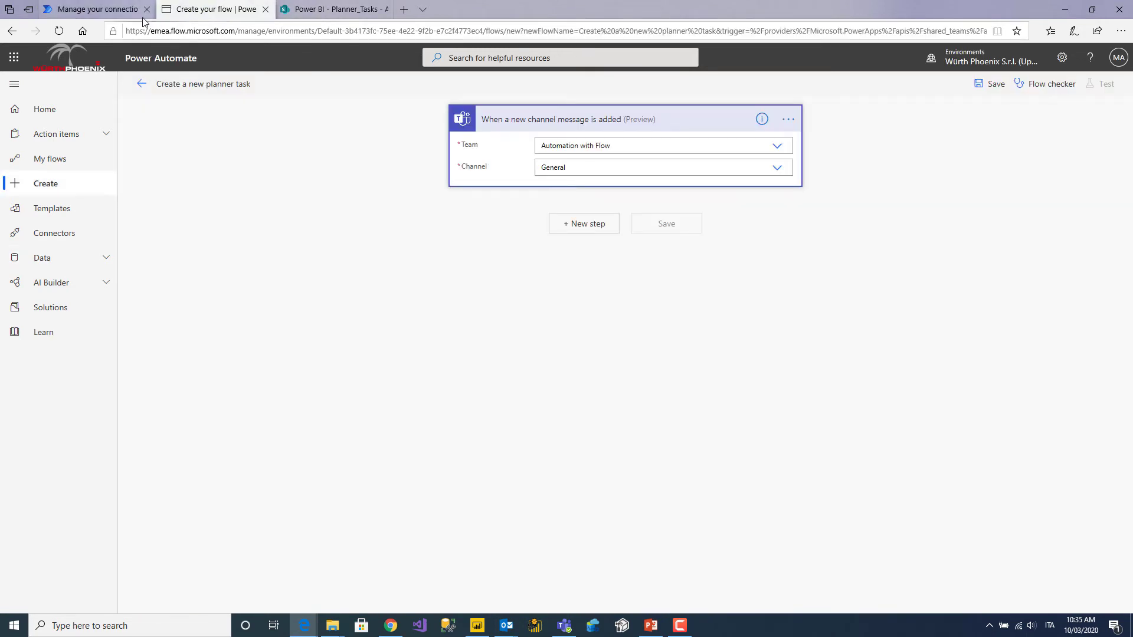
Check the Teams trigger's connection under My connections, then add a new step.
mouse_move(153, 14)
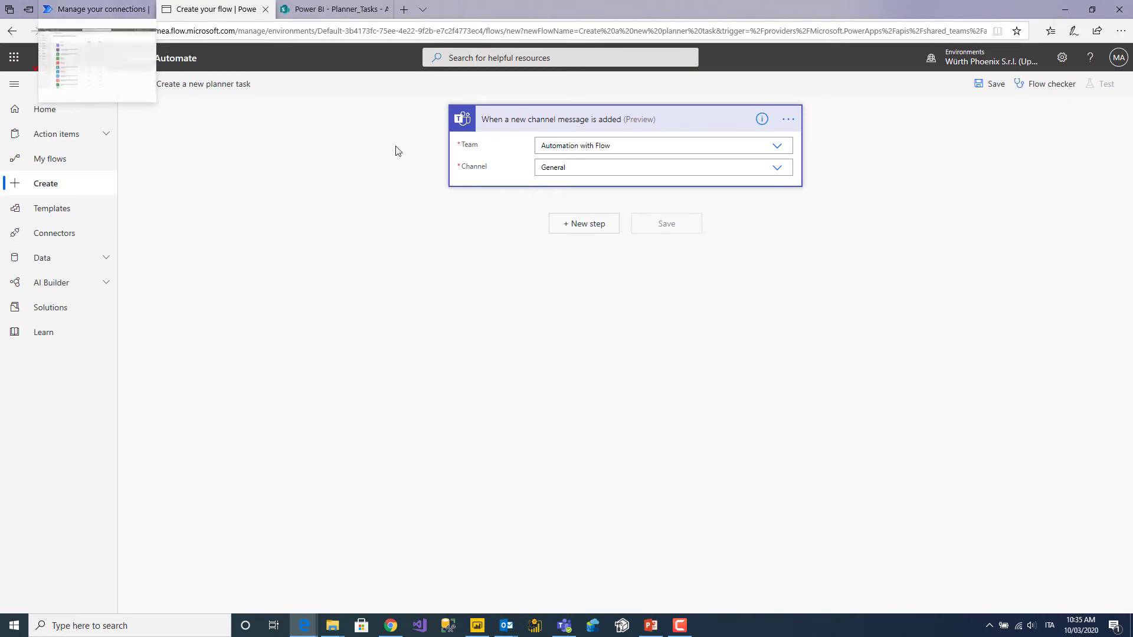
left_click(788, 119)
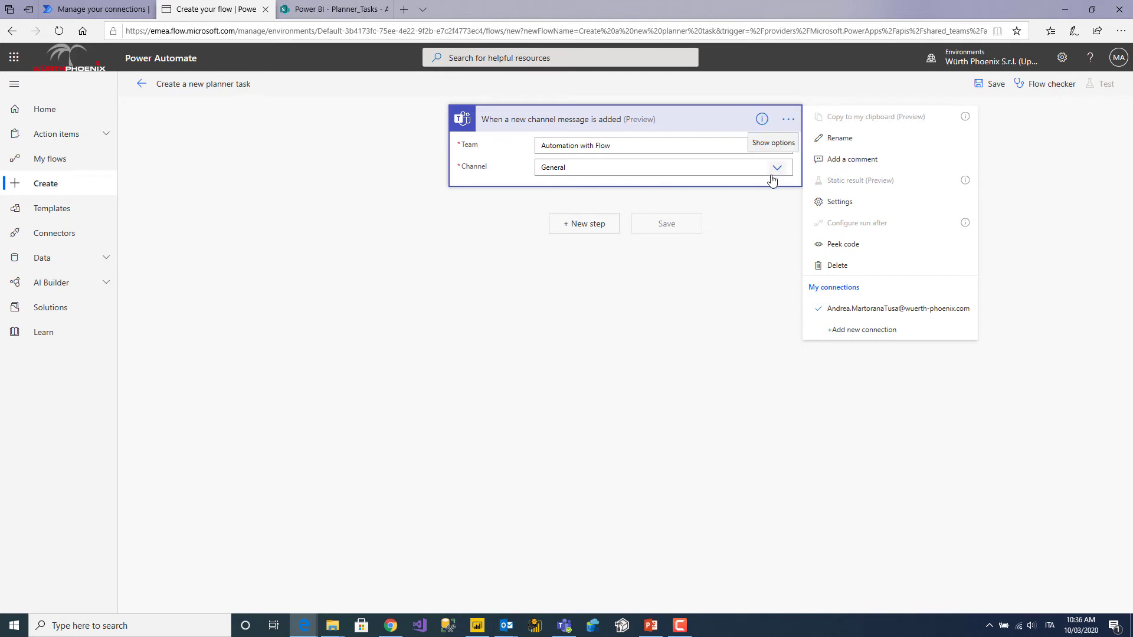
left_click(561, 299)
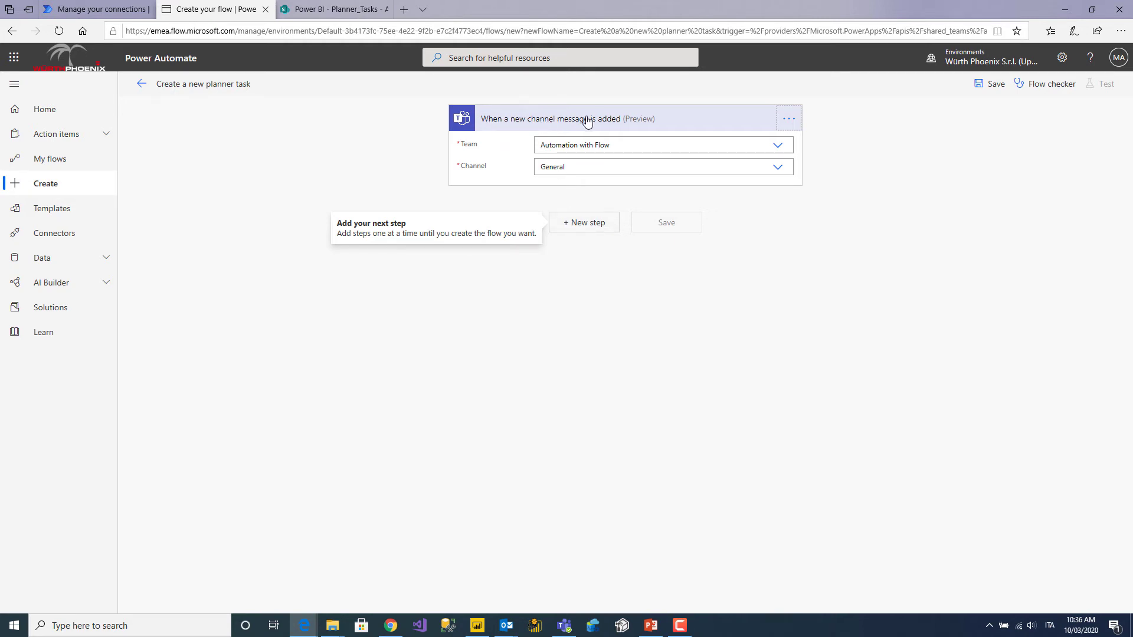
left_click(595, 223)
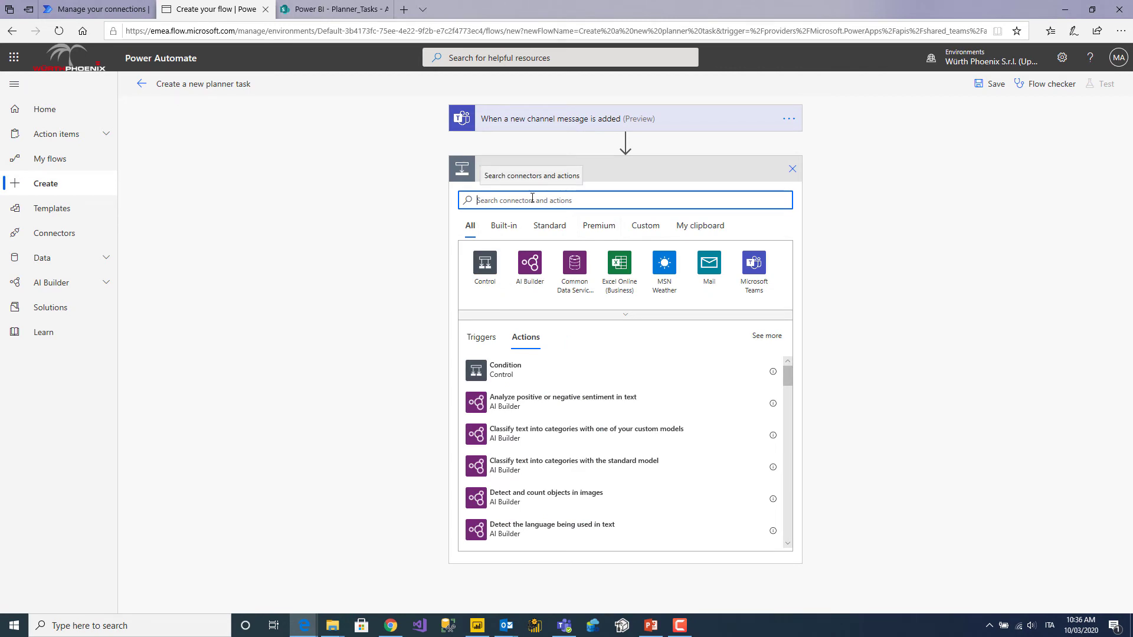
Search 'planner', add the Planner 'Create a task' action, and expand the trigger card.
type("plan")
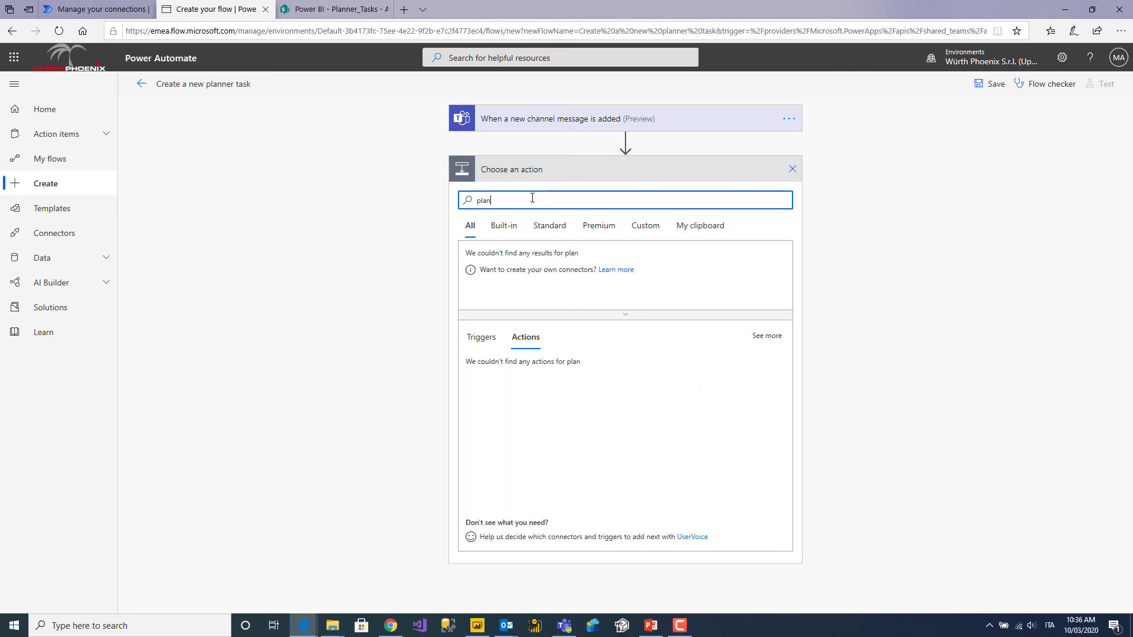
type("ner")
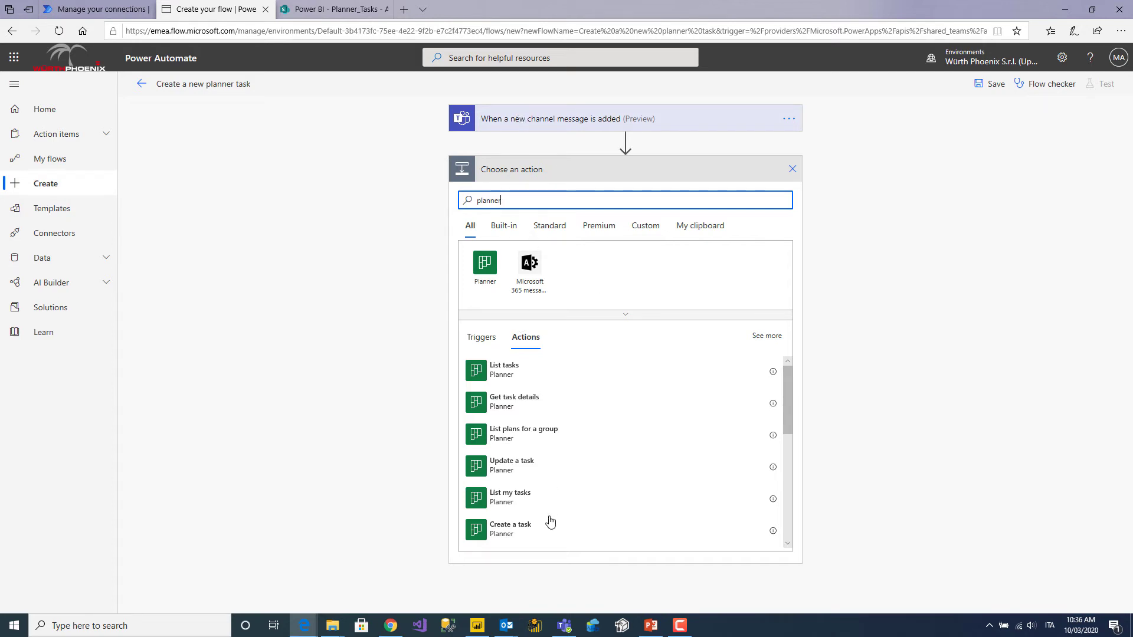
left_click(499, 536)
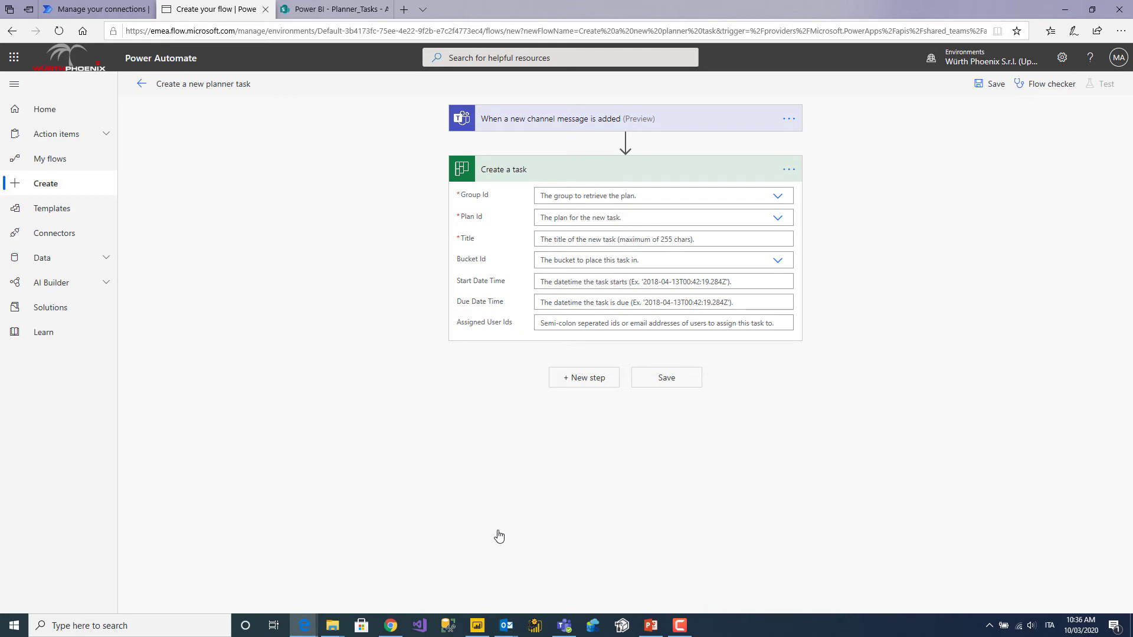
left_click(560, 118)
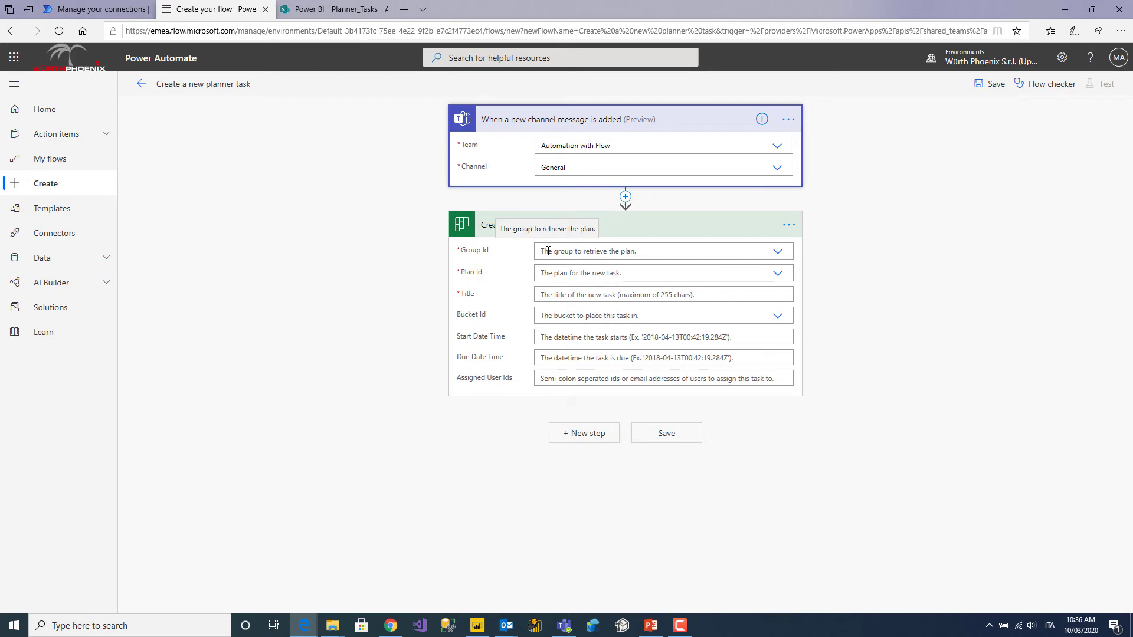
Point the Create a task action at group 'Automation with Flow' and plan 'Automation Planner'.
left_click(779, 254)
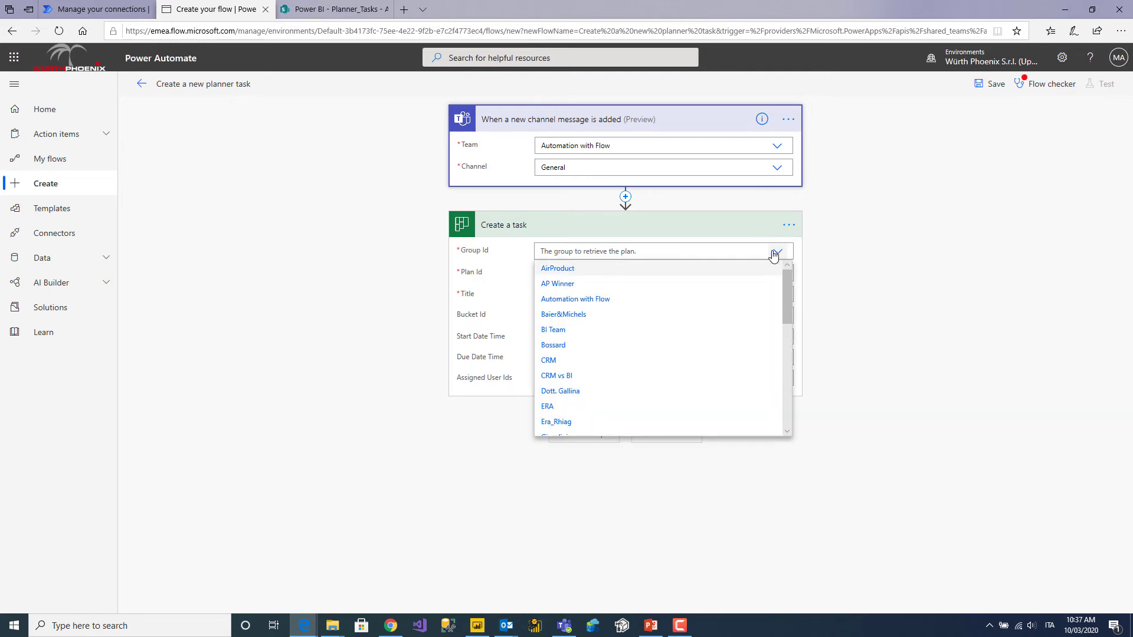
left_click(567, 303)
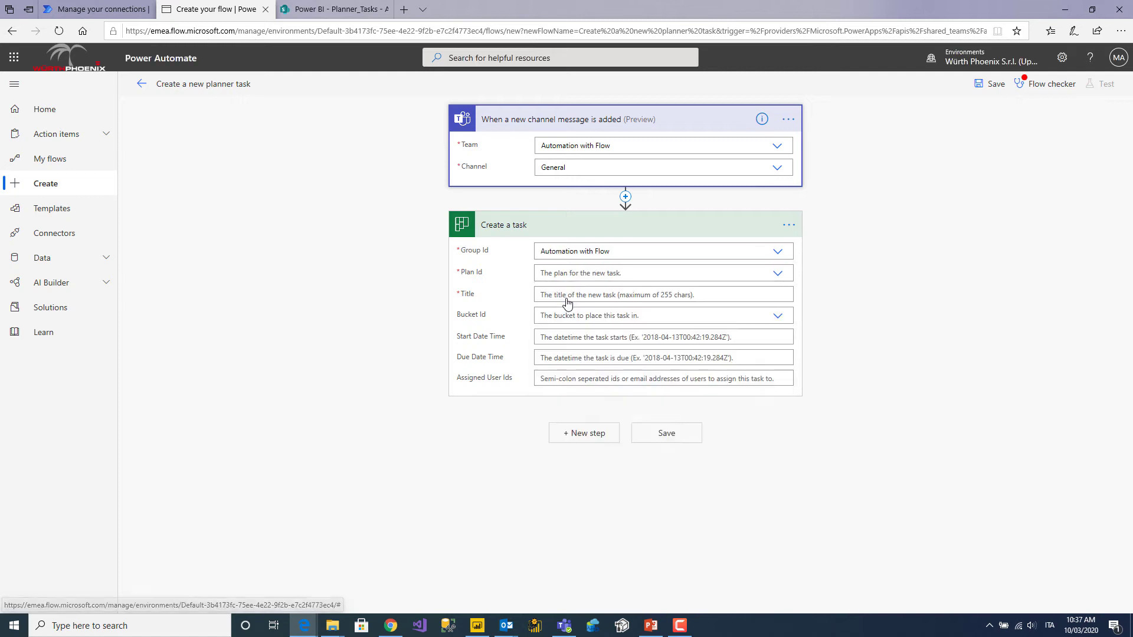
left_click(778, 276)
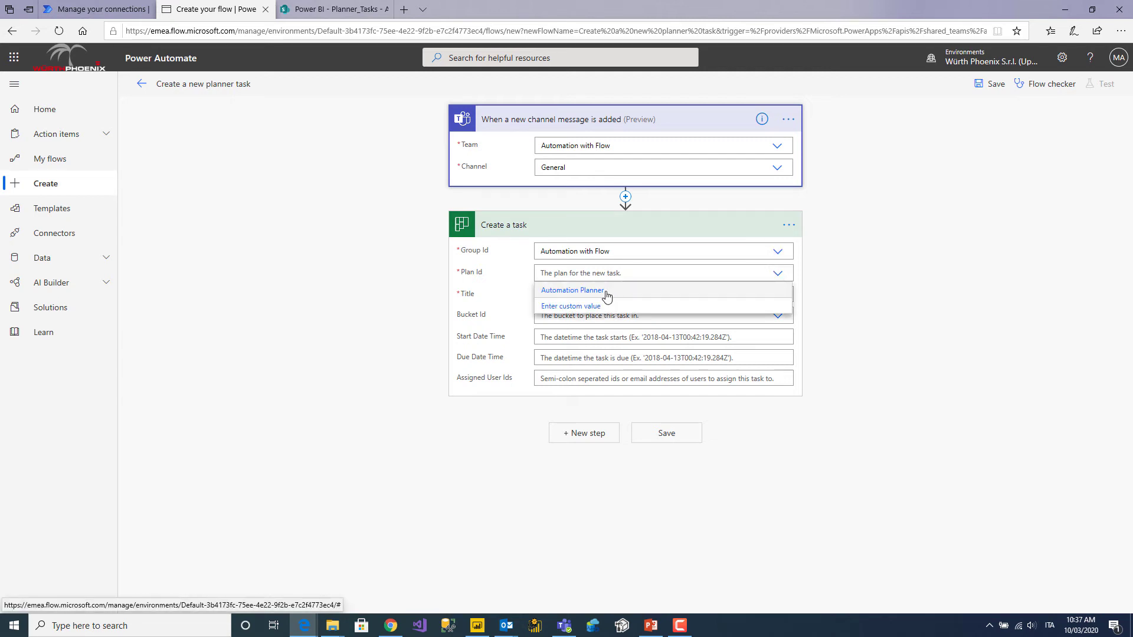
left_click(607, 295)
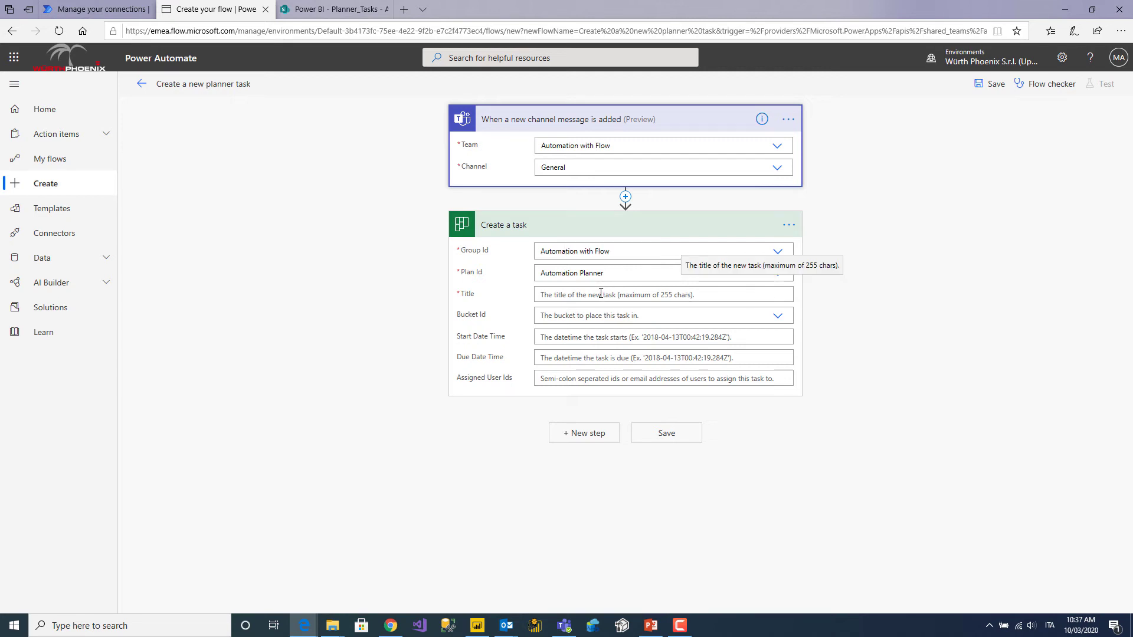
left_click(601, 294)
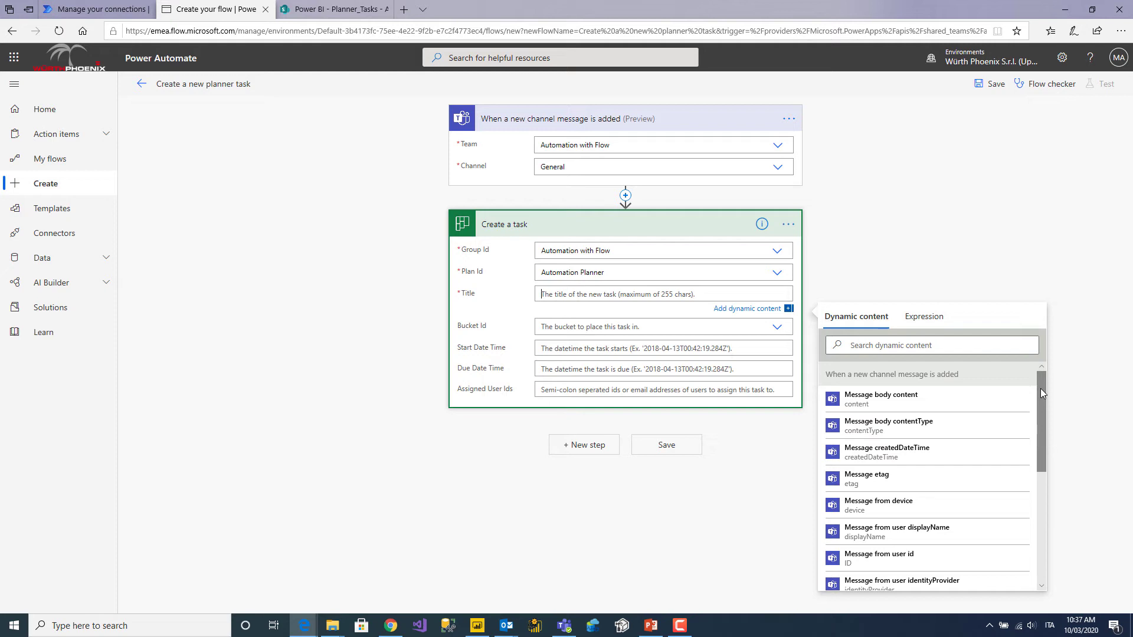
Take the task title from Message subject and place the task in the To do bucket.
left_click_drag(1040, 388, 1044, 484)
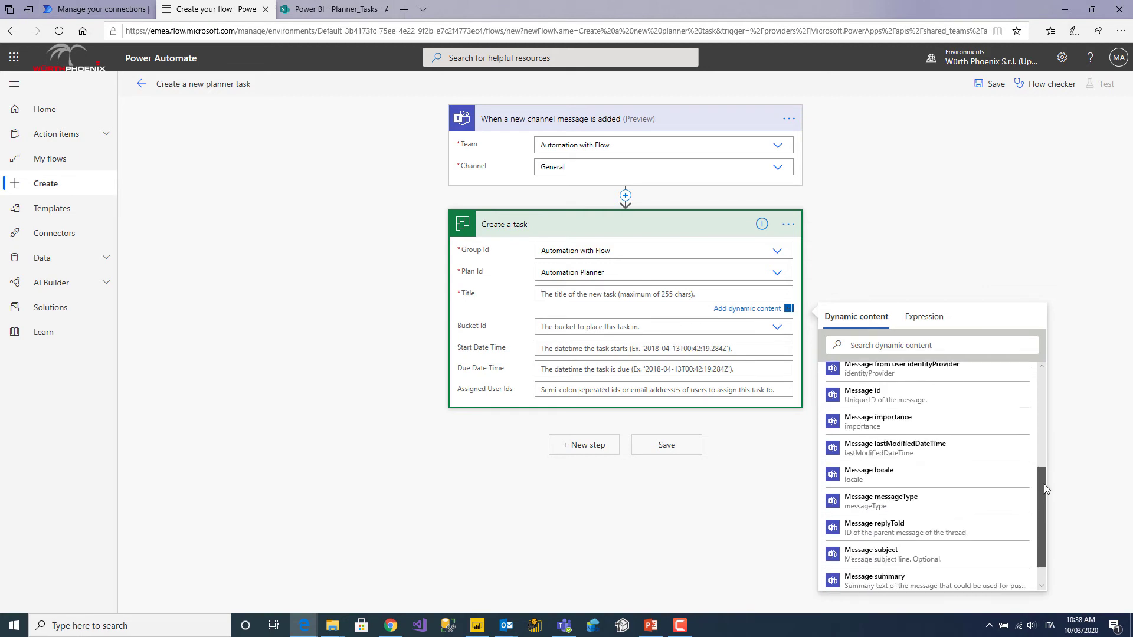
left_click(910, 558)
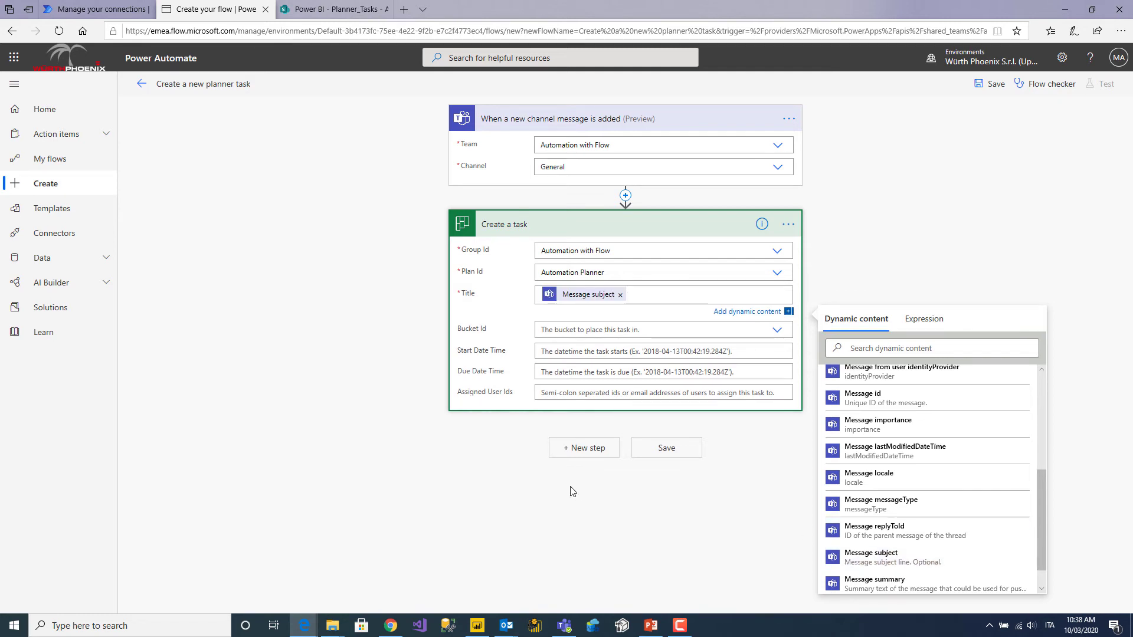
left_click(588, 328)
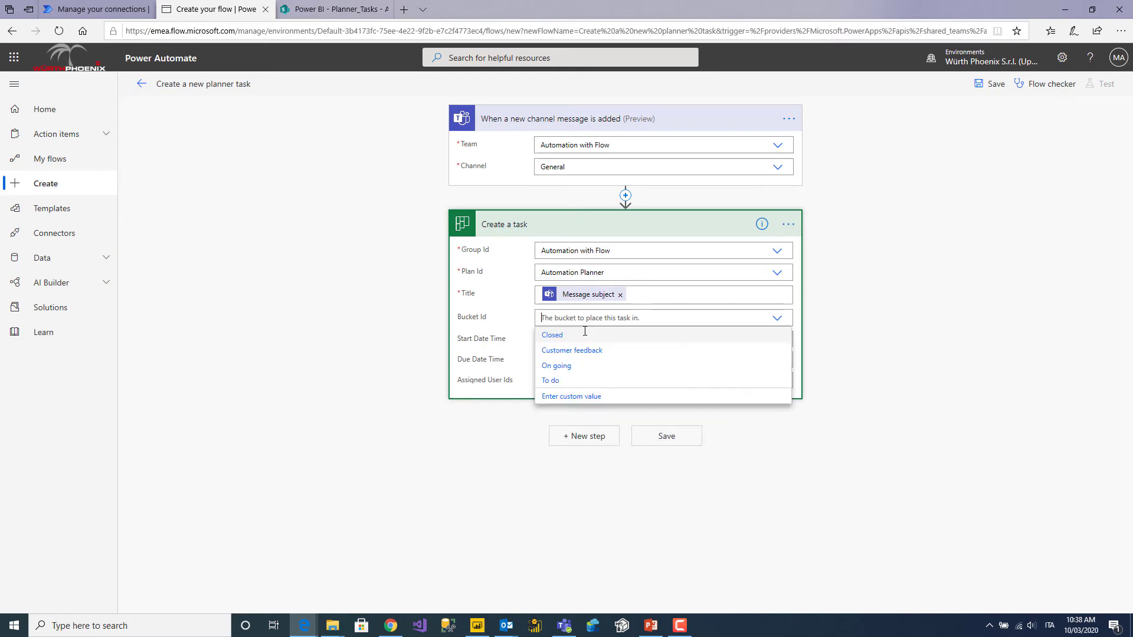
left_click(366, 425)
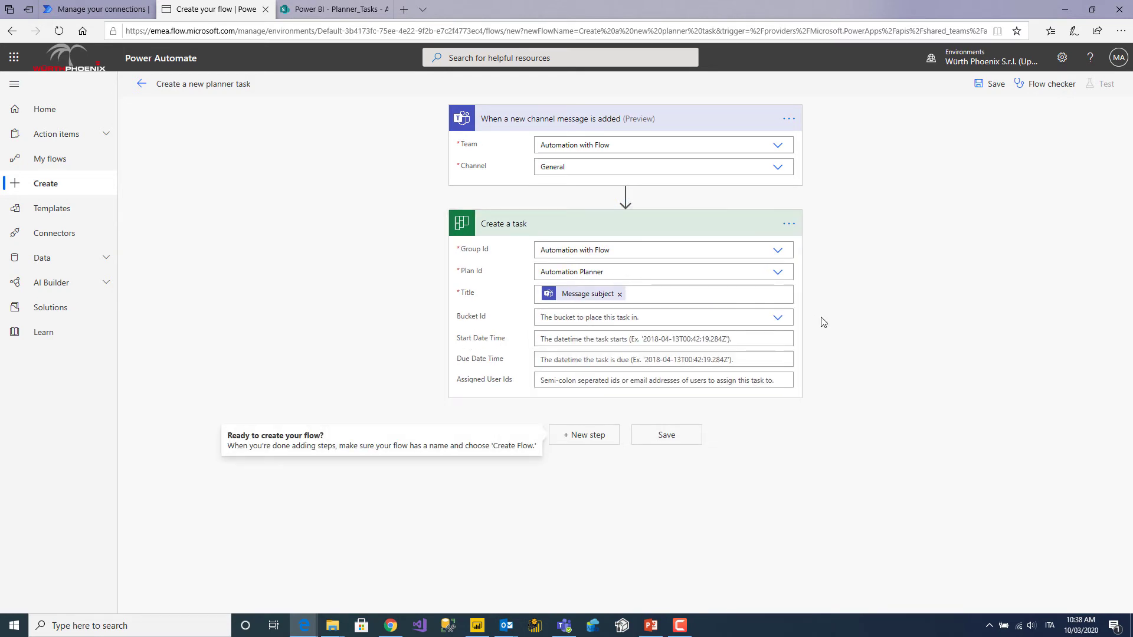
left_click(777, 319)
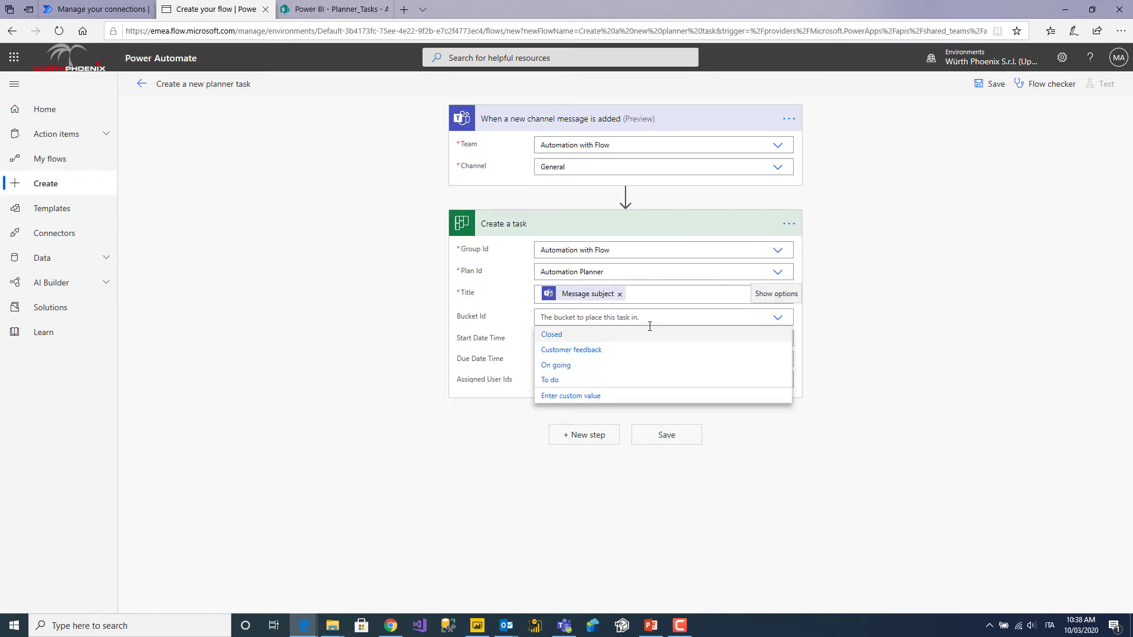
left_click(550, 381)
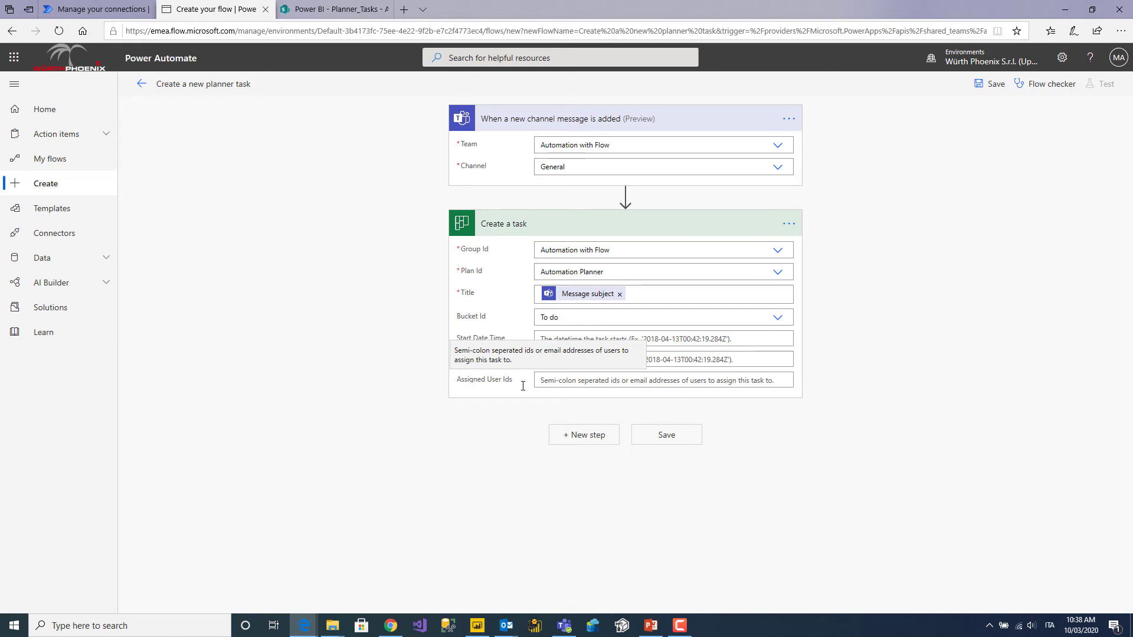
Set the task's Start Date Time to Message createdDateTime.
left_click(572, 338)
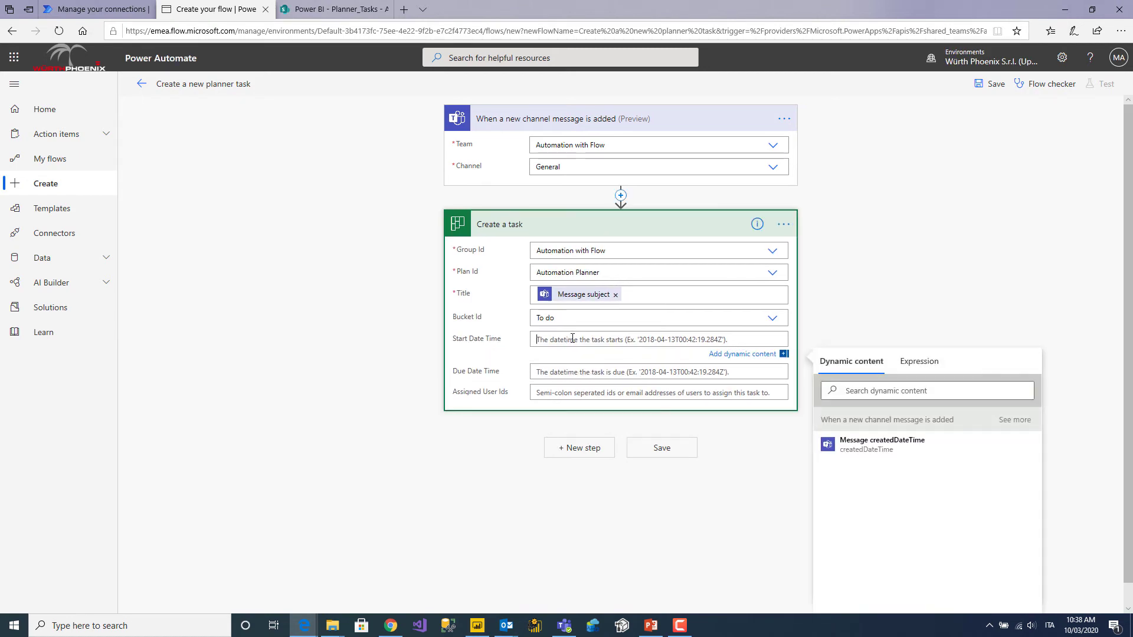
left_click(893, 447)
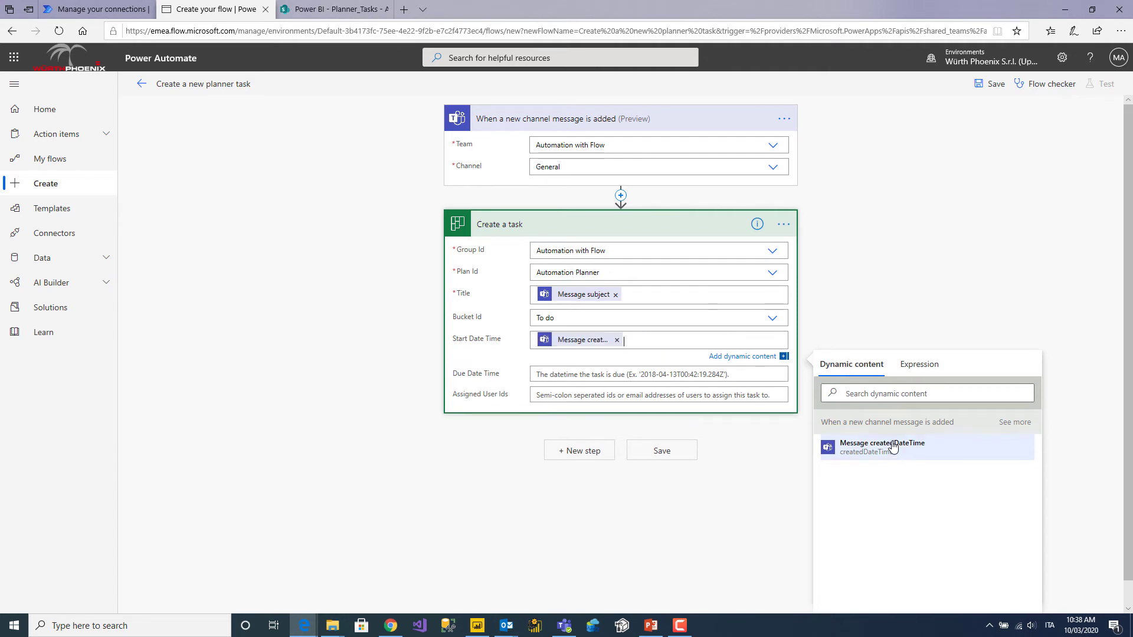
left_click(988, 307)
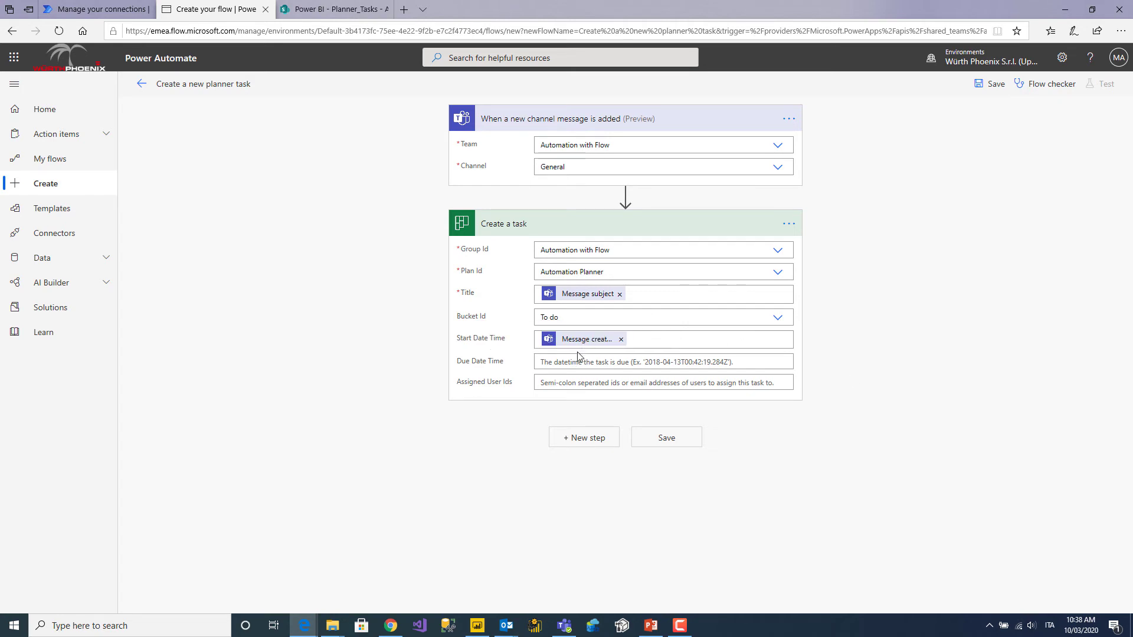
Enter the user's e-mail address in Assigned User Ids and save the flow.
left_click(554, 361)
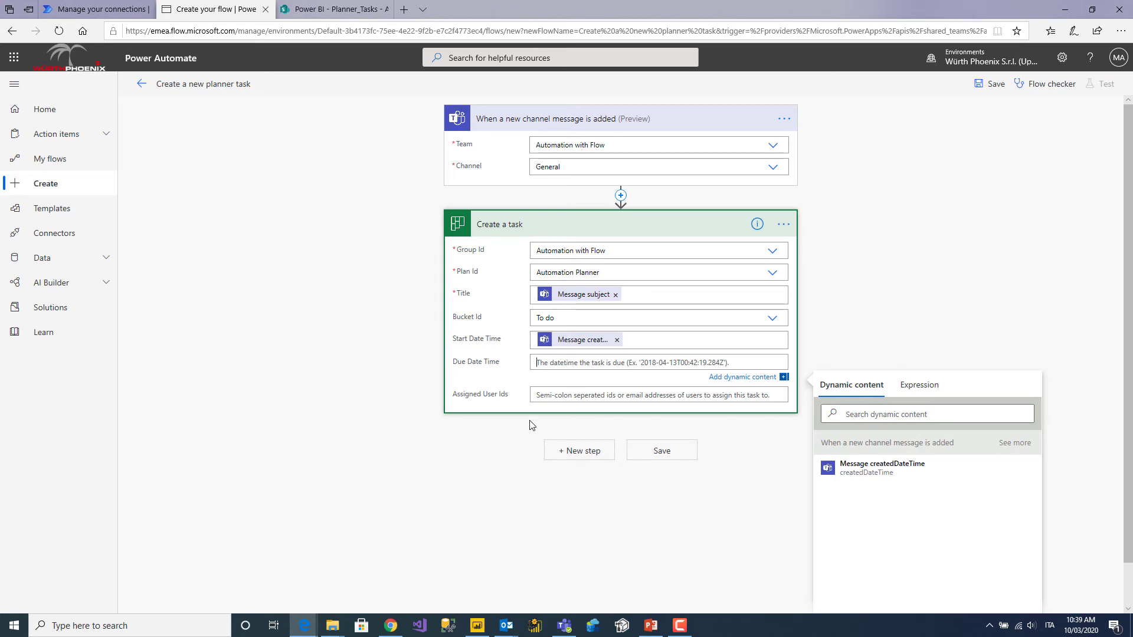
left_click(539, 398)
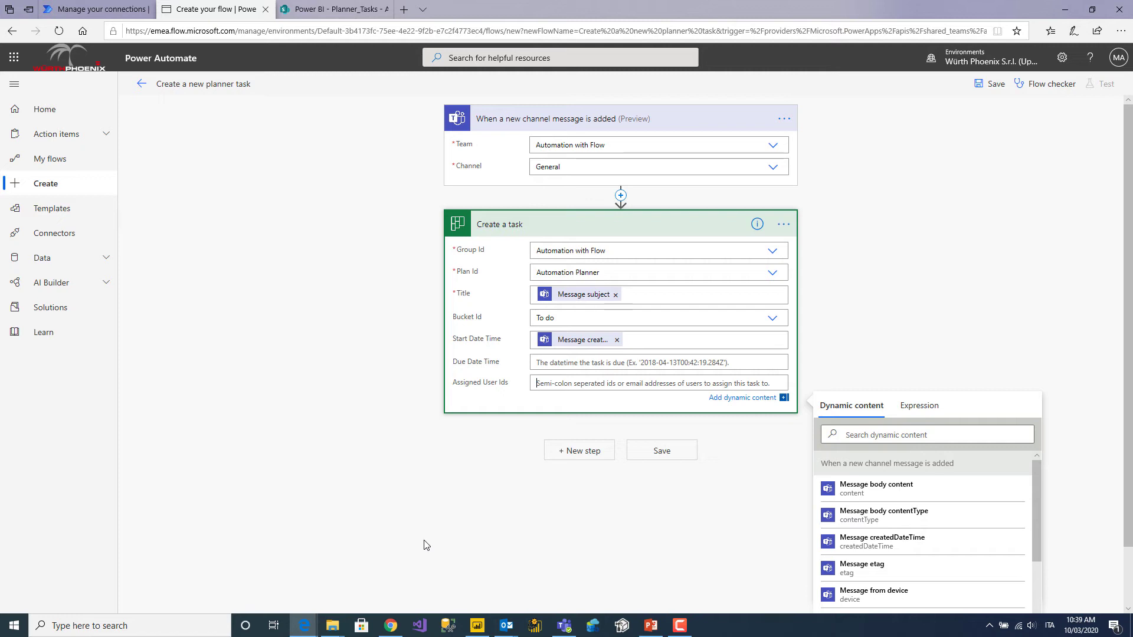
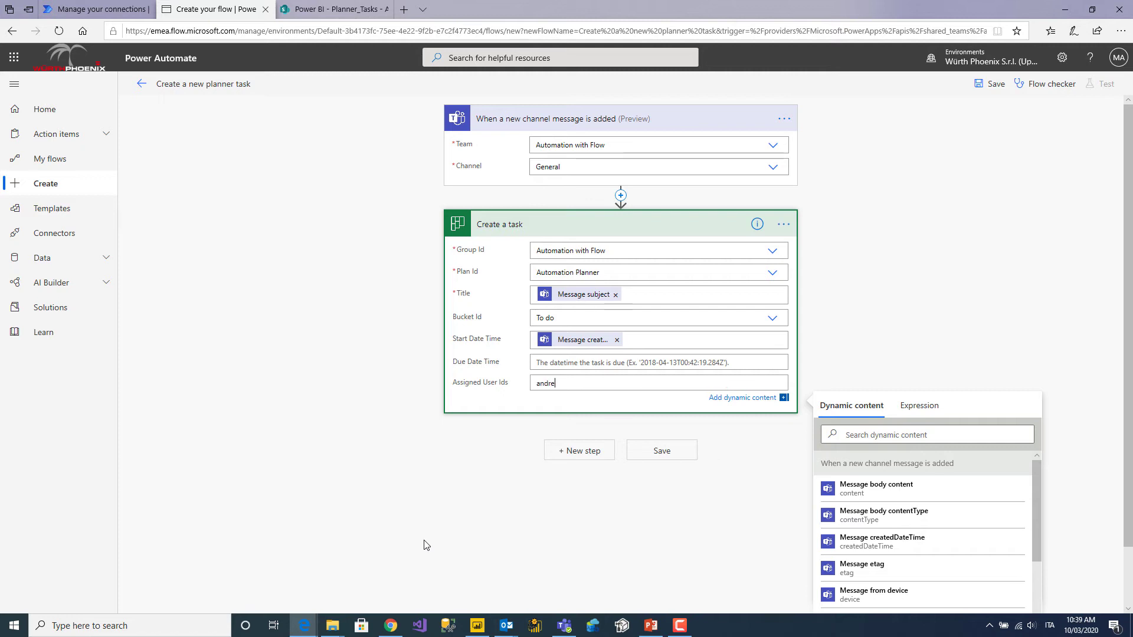
left_click(676, 455)
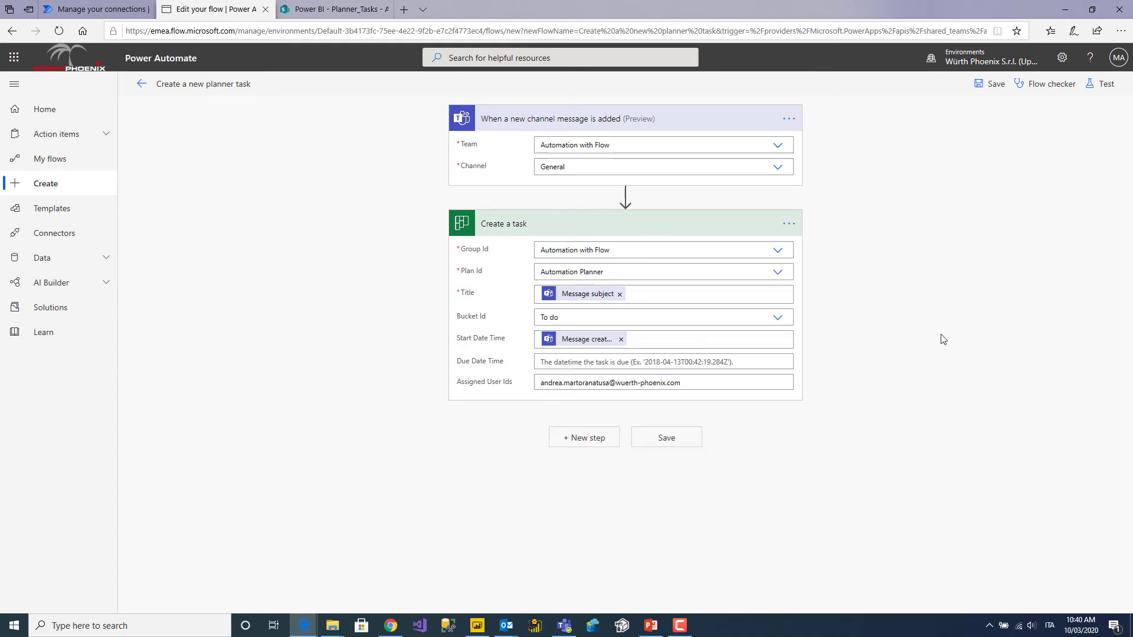
left_click(994, 88)
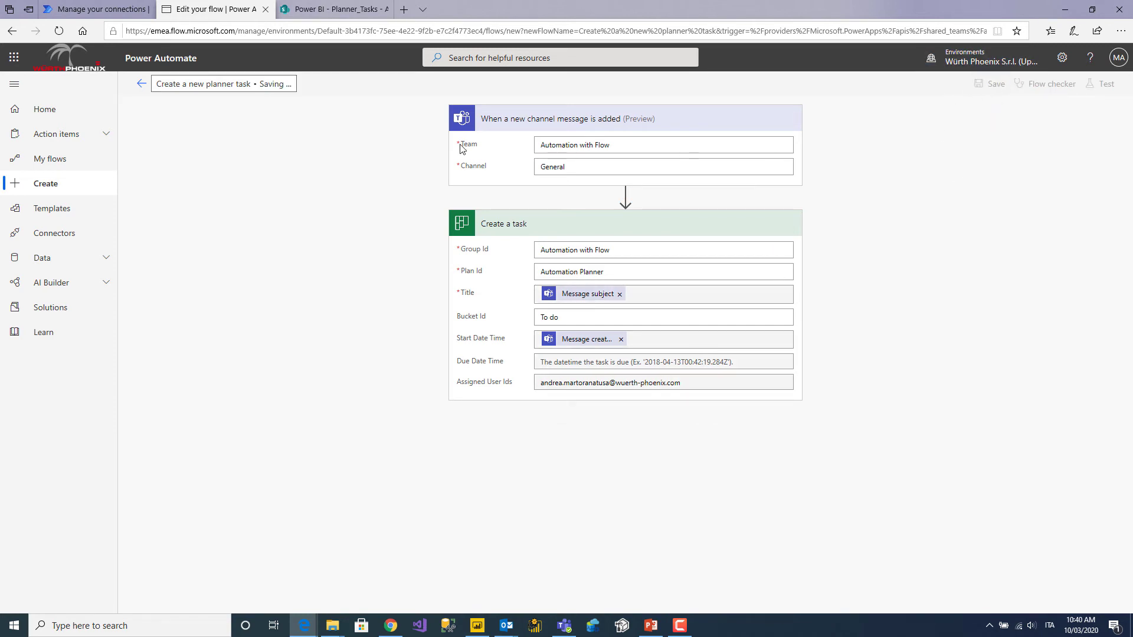
Return to the flow's details page and center the 'Execution for job: BI_UPDATE running' Outlook message.
left_click(142, 87)
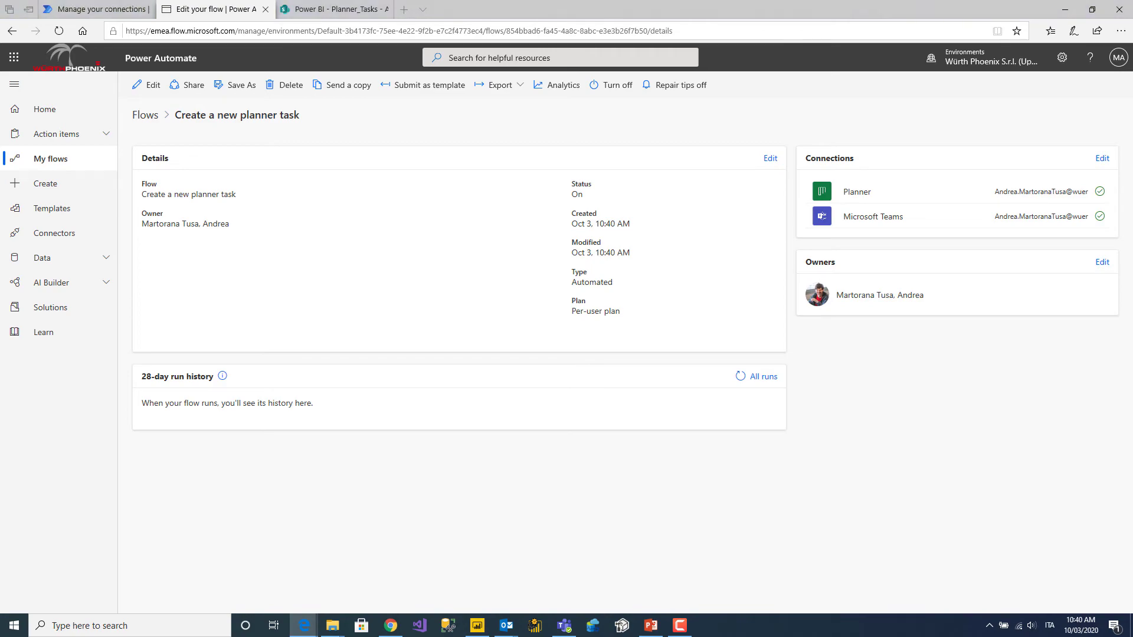
key("alt+Tab")
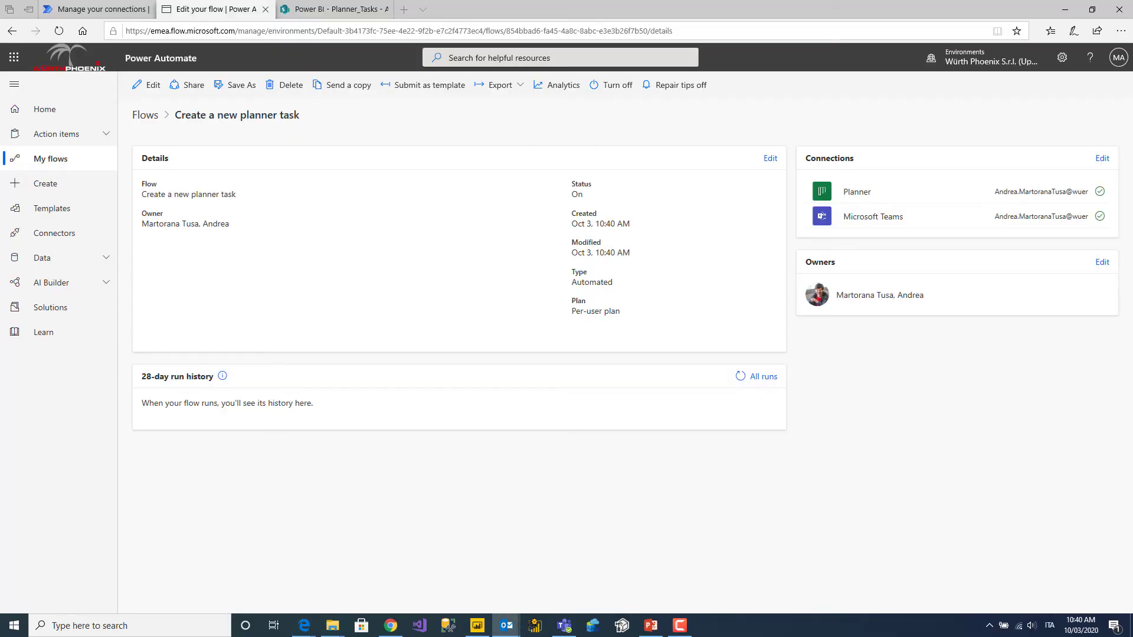
left_click_drag(1132, 90, 535, 82)
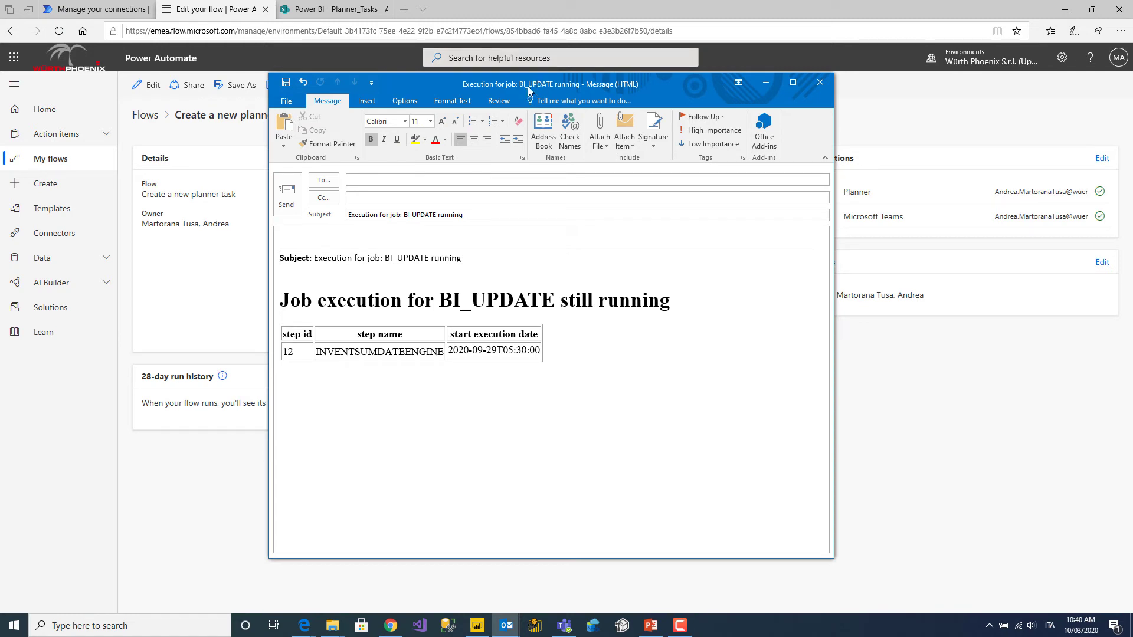
Paste the General channel's e-mail address as recipient and send the BI_UPDATE message.
left_click_drag(526, 89, 537, 88)
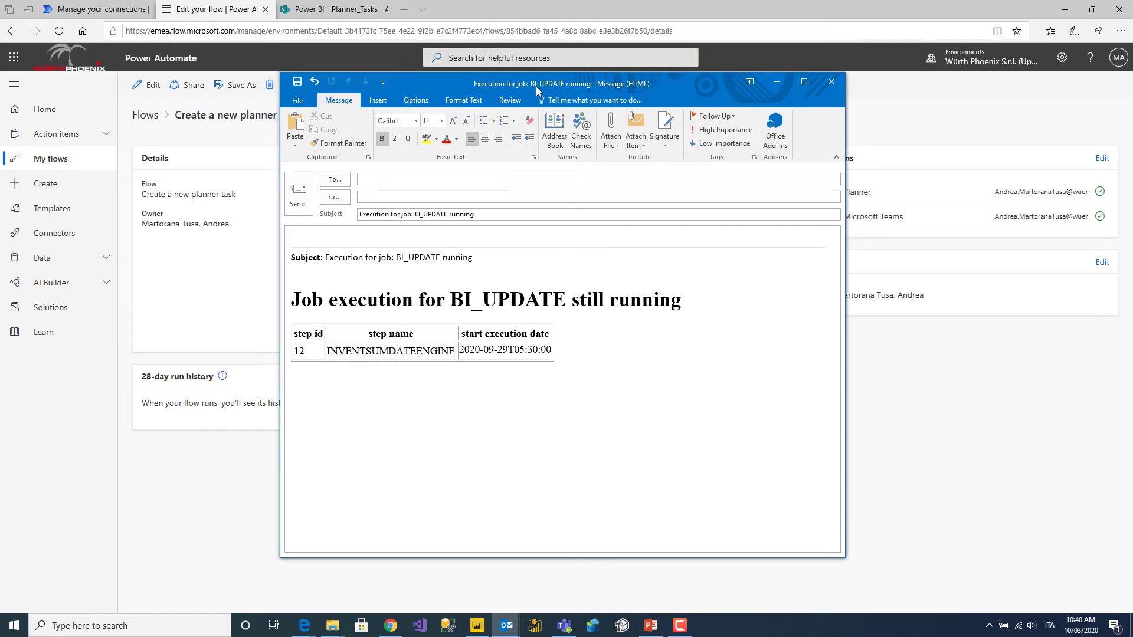
left_click(406, 180)
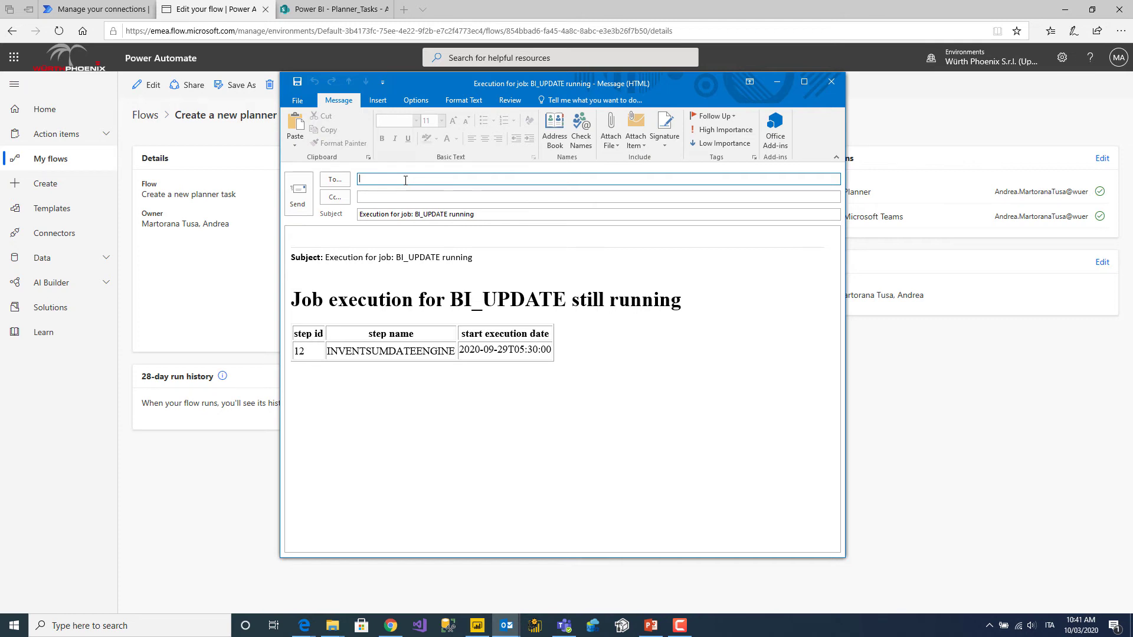
key("ctrl+v")
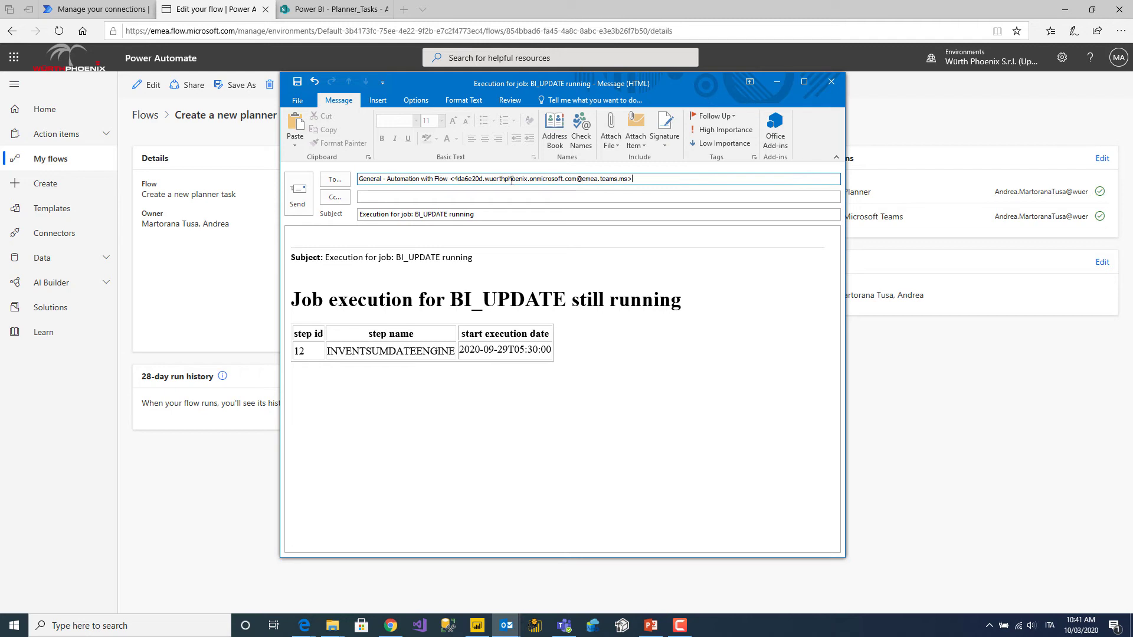
left_click(299, 195)
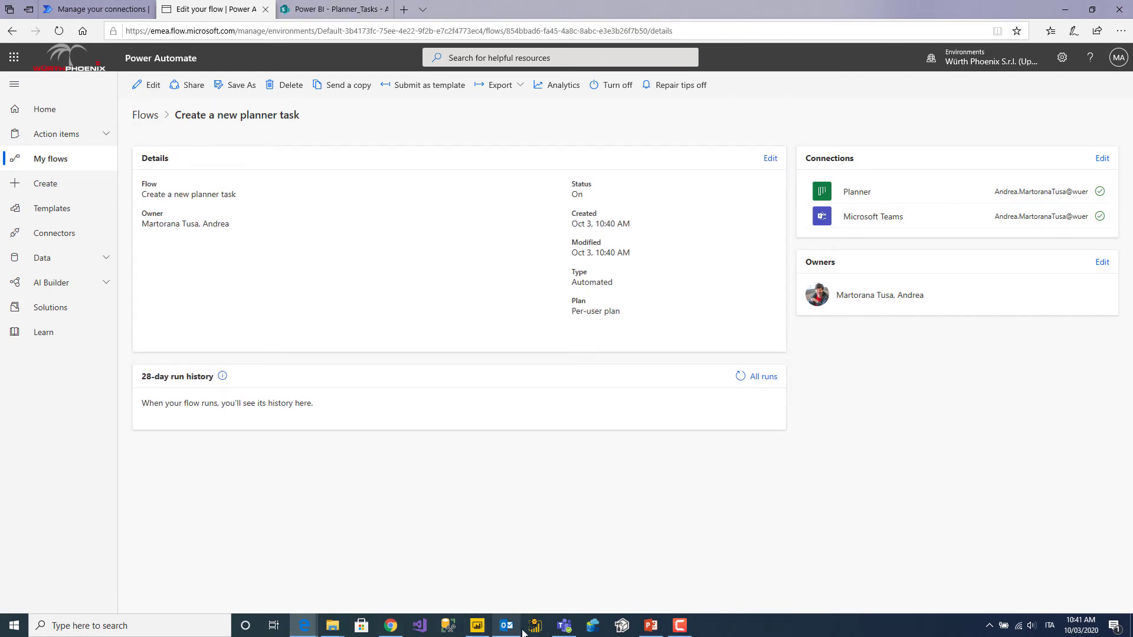
View the General channel's Posts in Teams, where the BI_UPDATE email appears.
left_click(561, 630)
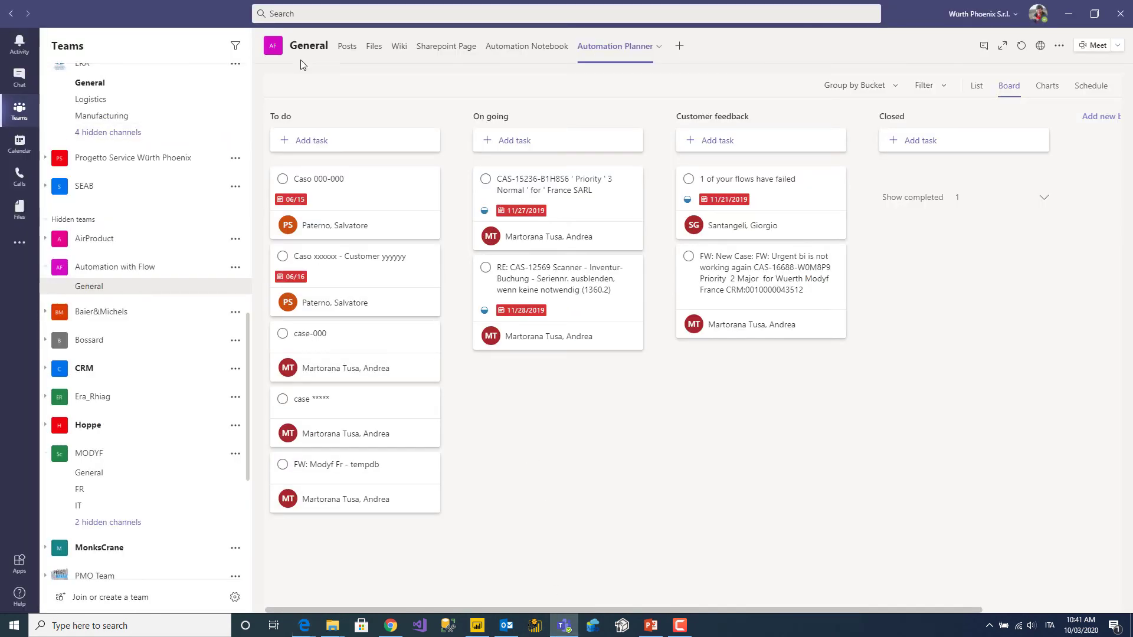
left_click(345, 52)
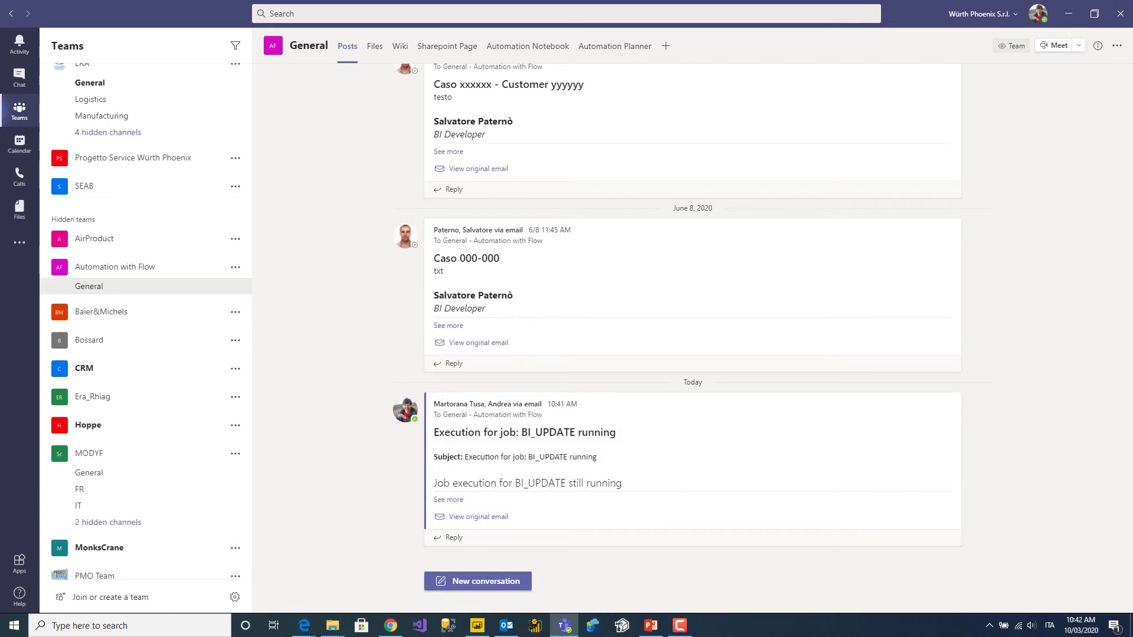
Move the browser aside, maximize PowerPoint, then show the Automation Planner board in Teams.
left_click_drag(1132, 59, 656, 0)
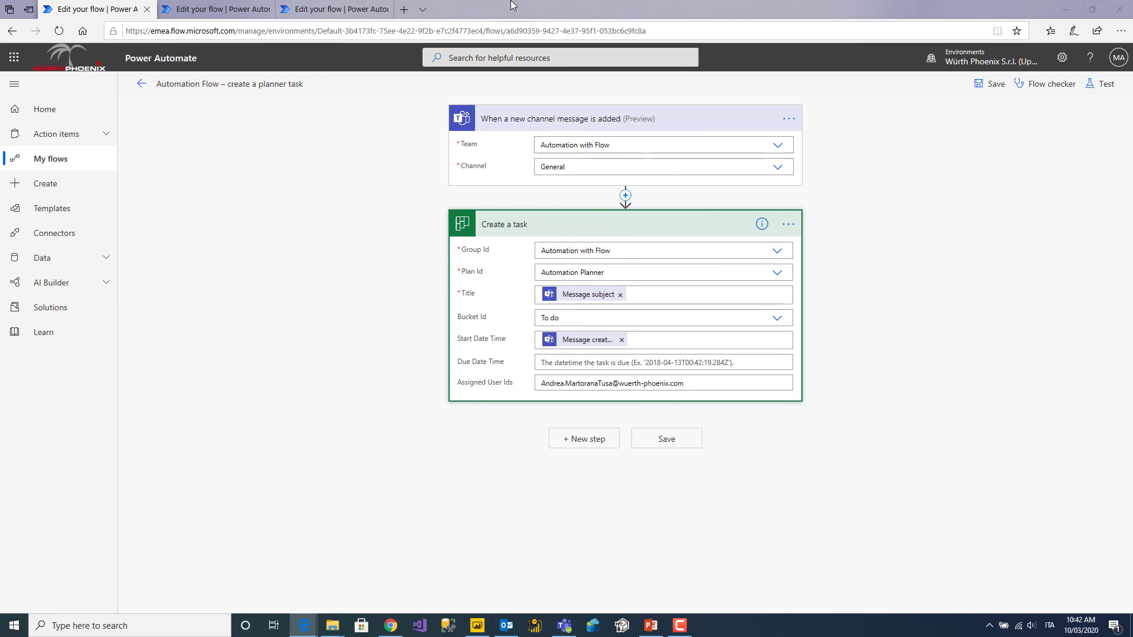
left_click_drag(514, 7, 1132, 77)
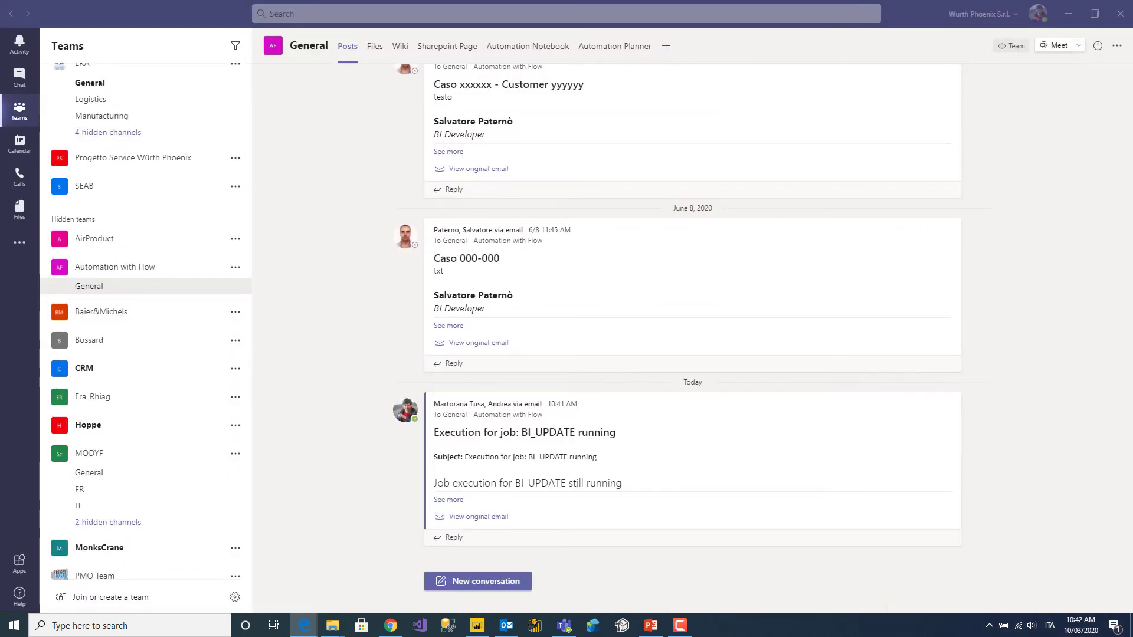
key("alt+Tab")
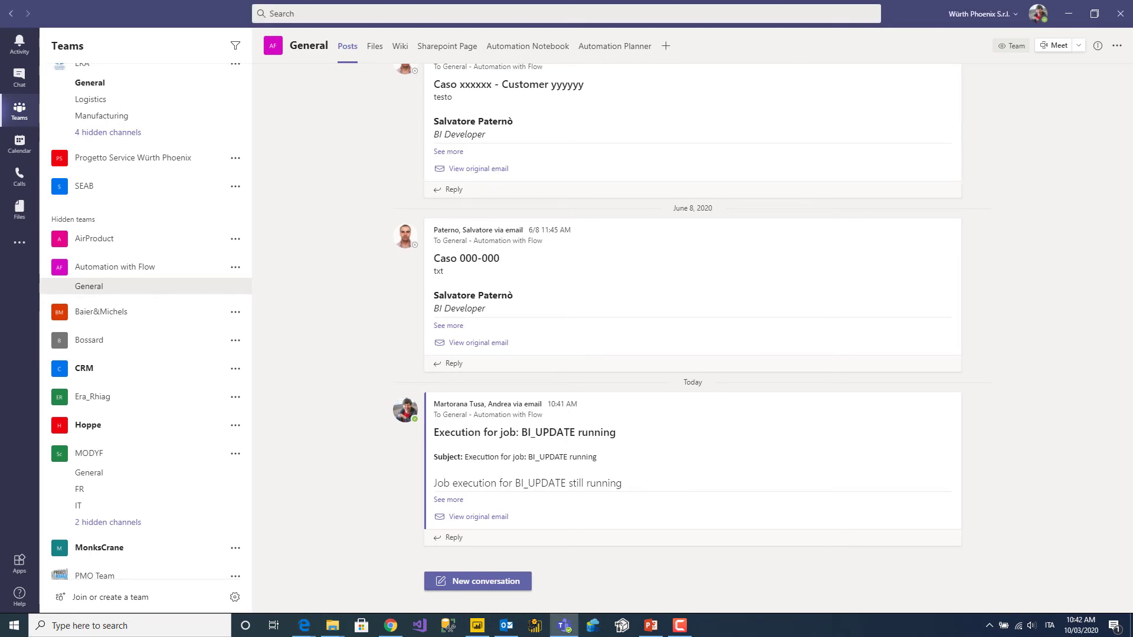
key("alt+Tab")
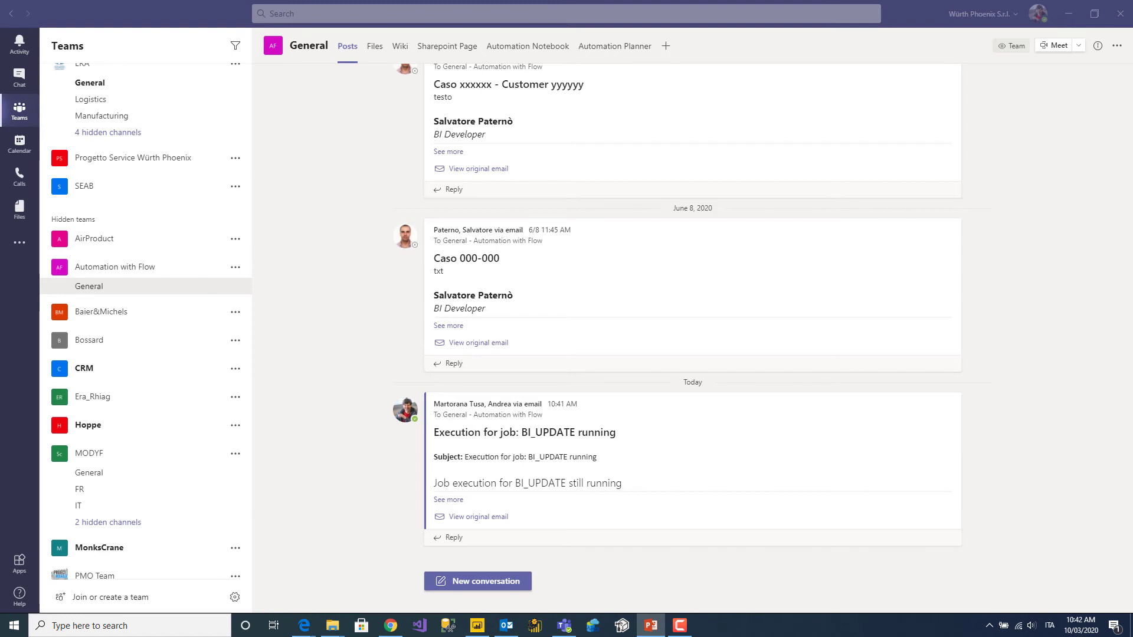
left_click_drag(1132, 41, 568, 41)
double_click(568, 42)
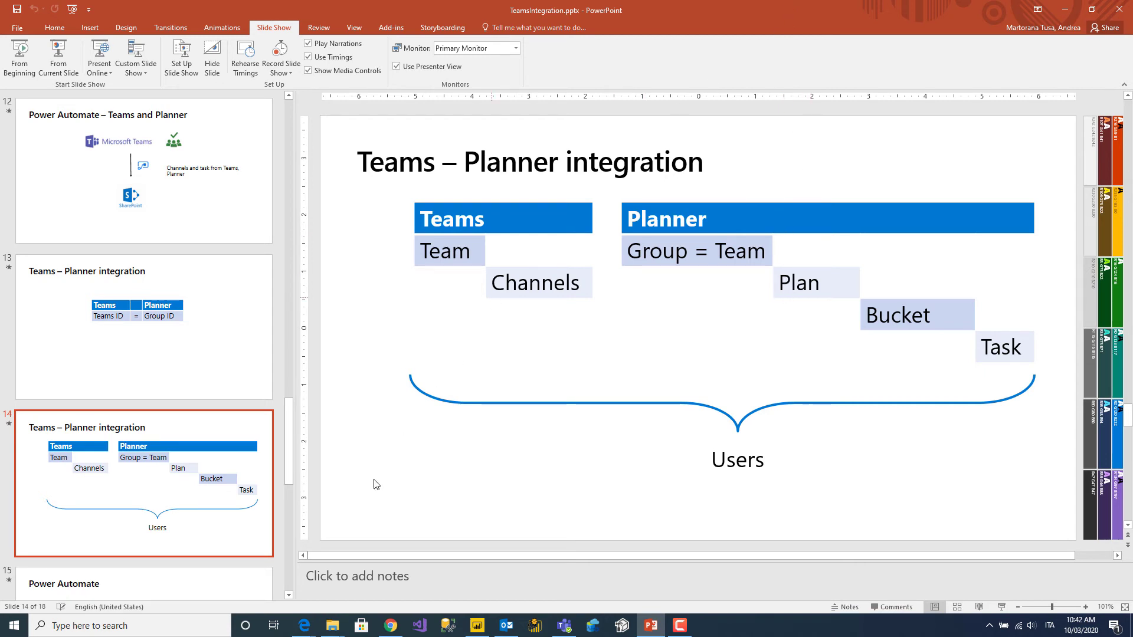
left_click(564, 631)
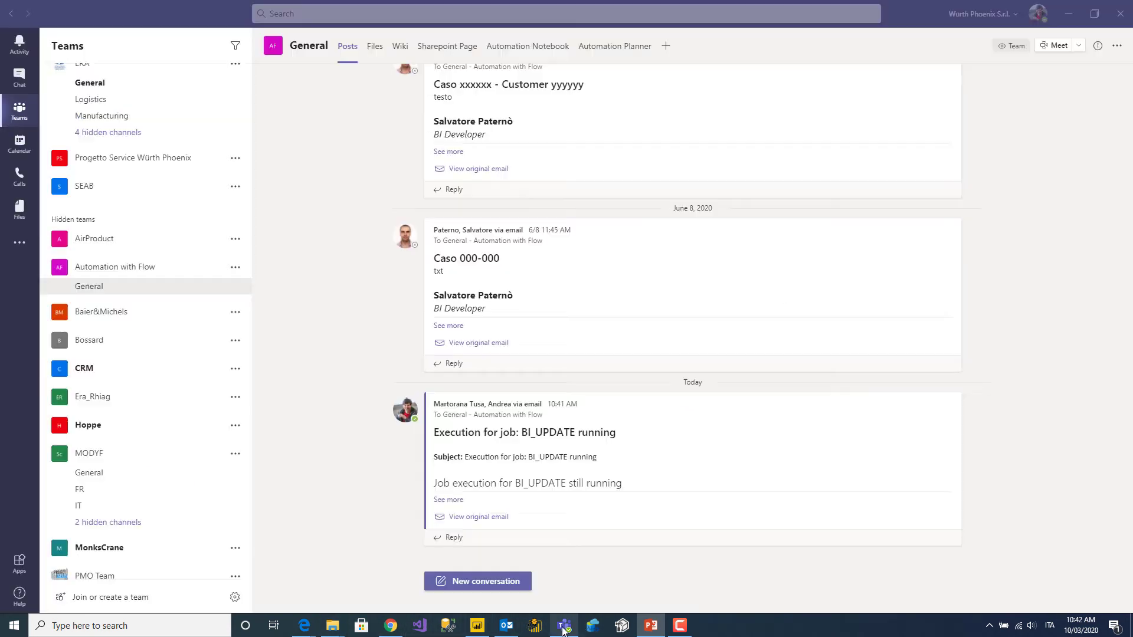
left_click(597, 52)
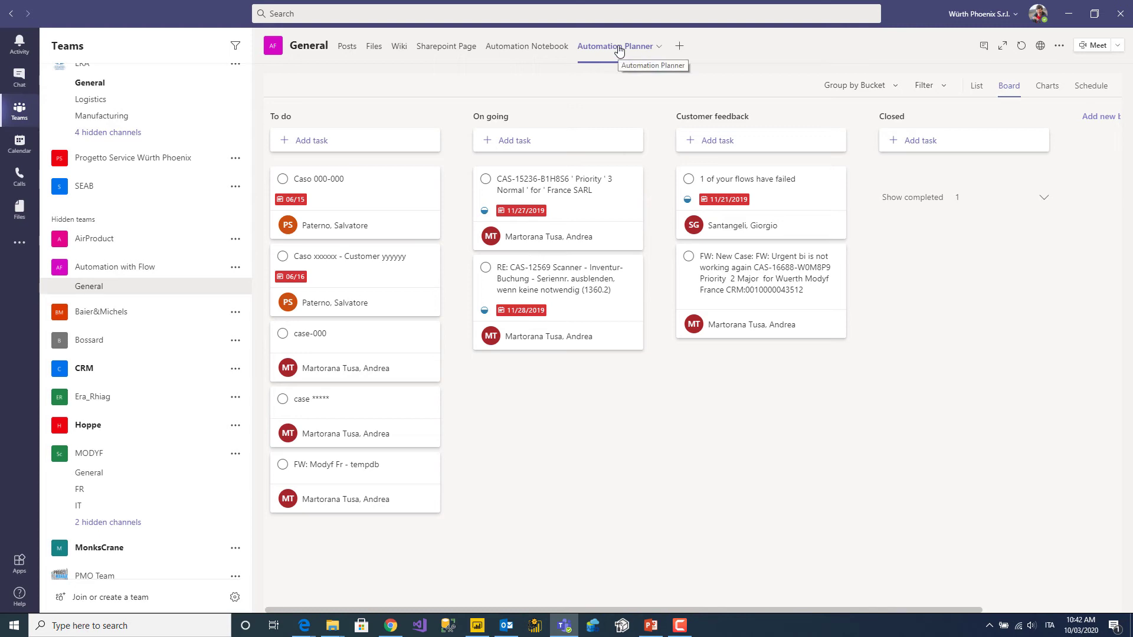
Open the 'Execution for job: BI_UPDATE running' task card from the To do bucket.
left_click(1069, 13)
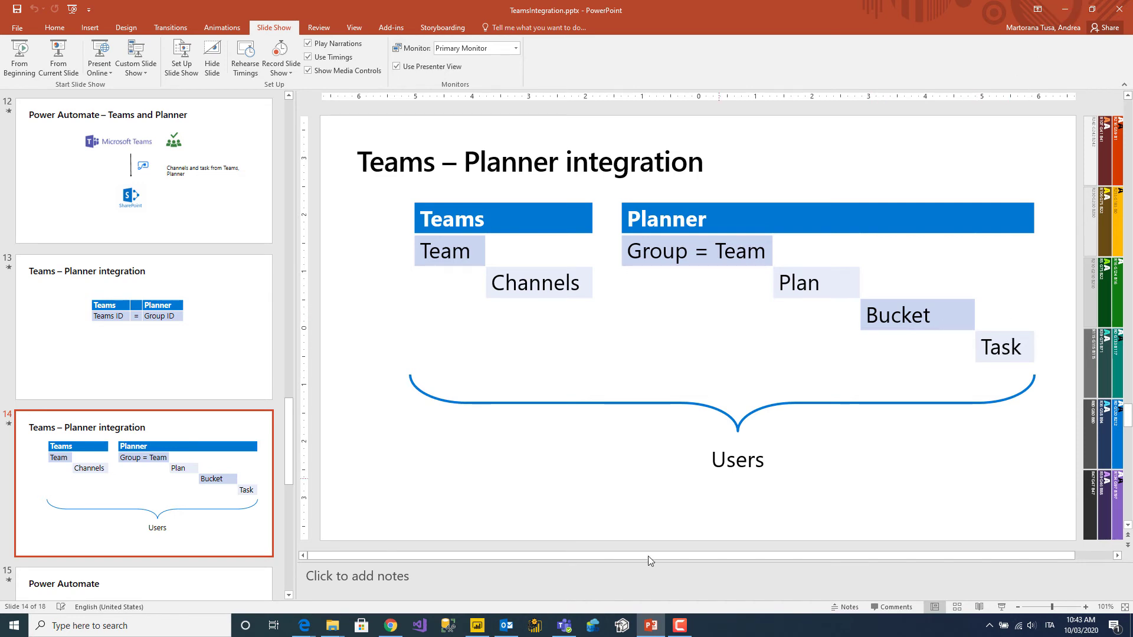
left_click(564, 626)
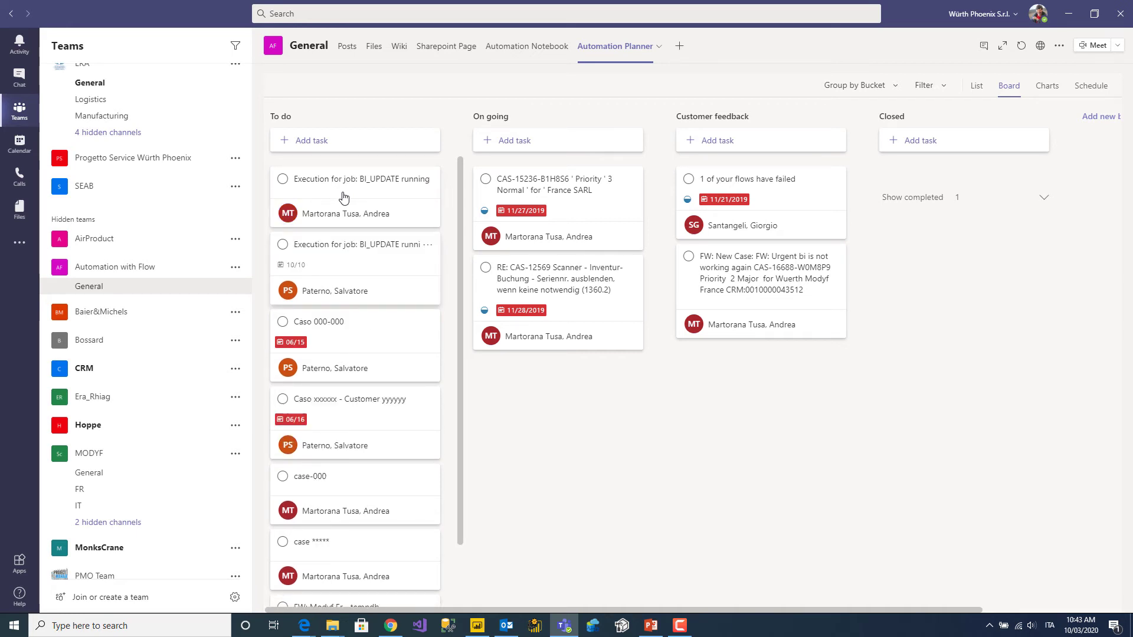
left_click(345, 197)
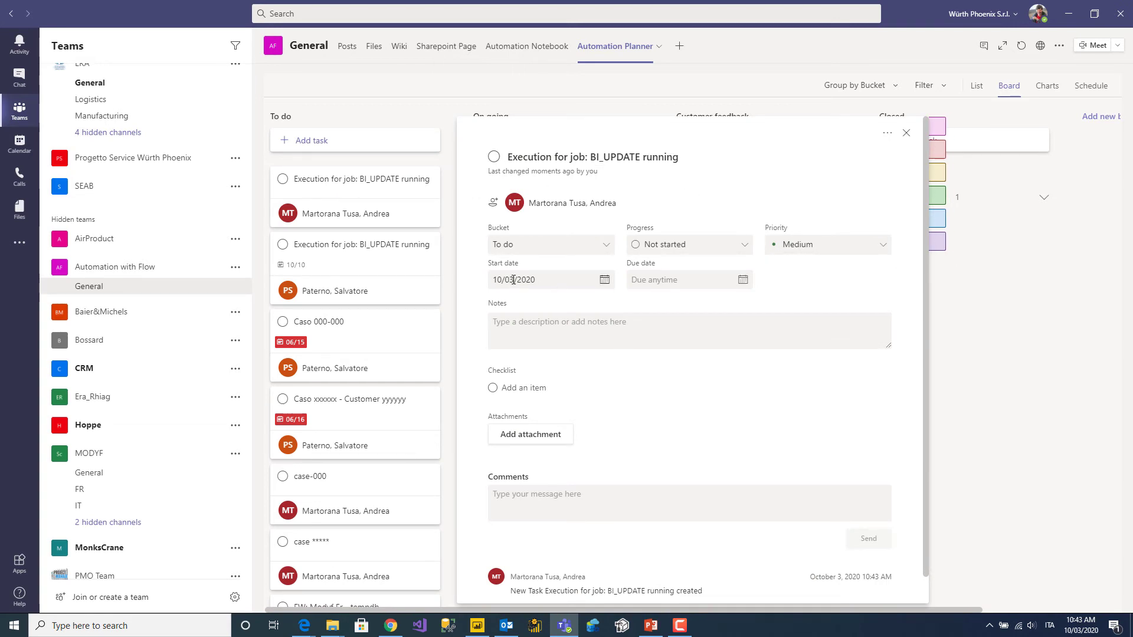
Move the BI_UPDATE running task to the On going bucket.
left_click(495, 280)
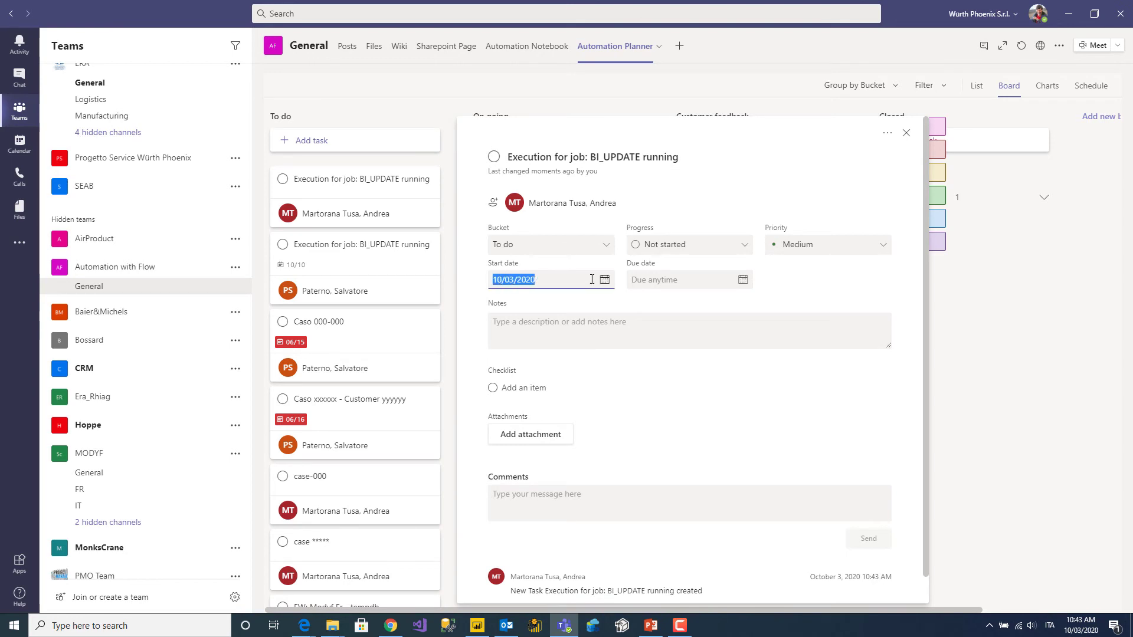
left_click(895, 415)
left_click(494, 203)
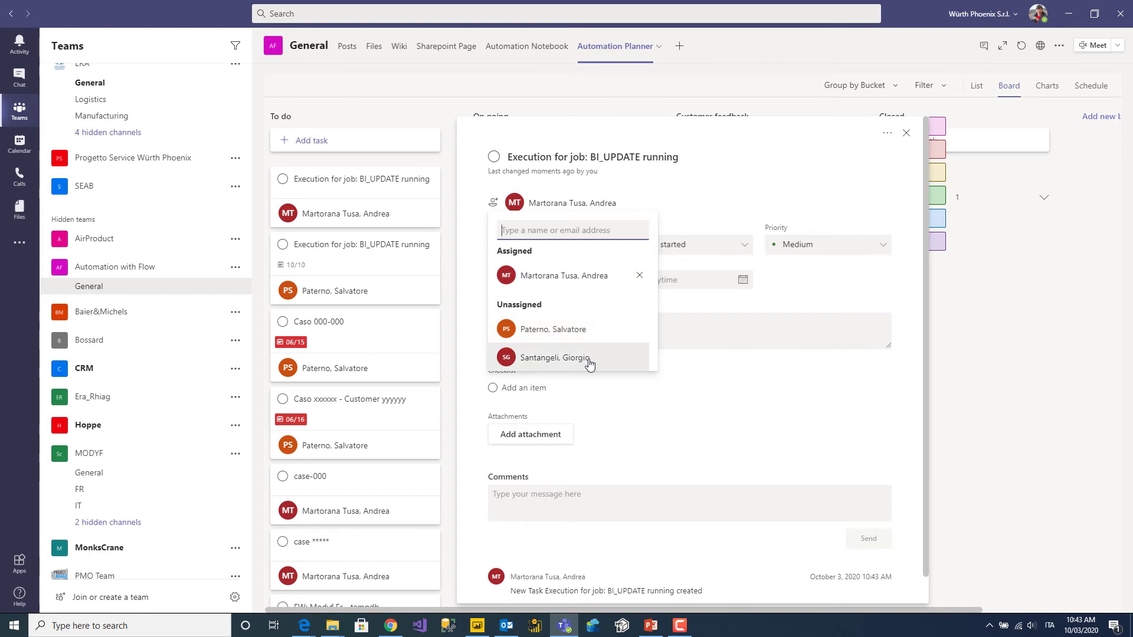
left_click(683, 203)
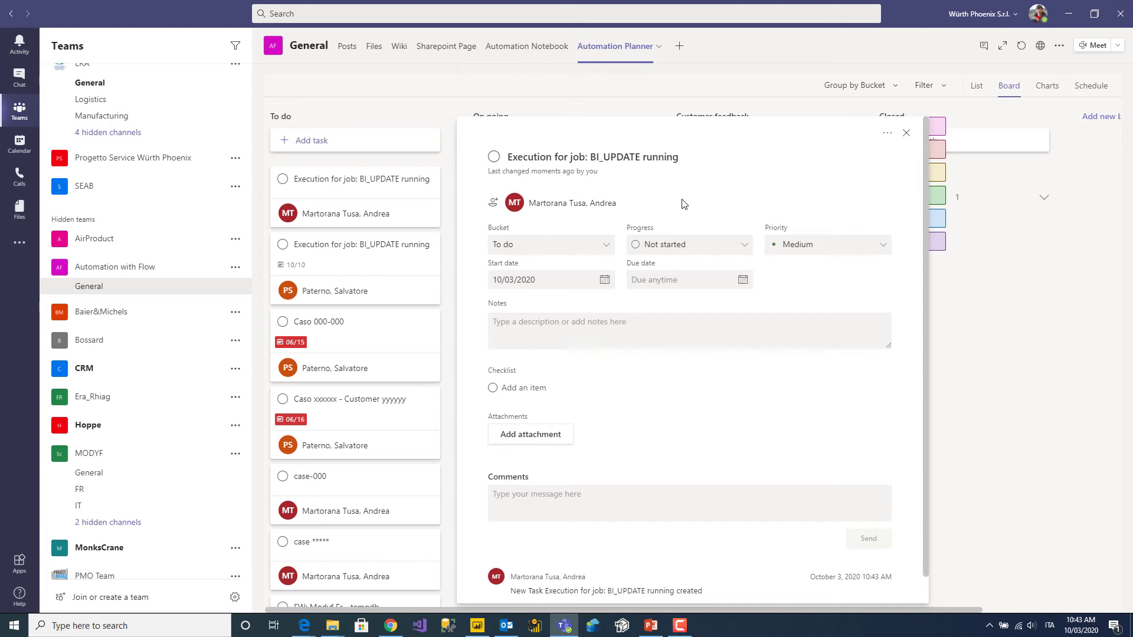
left_click(604, 250)
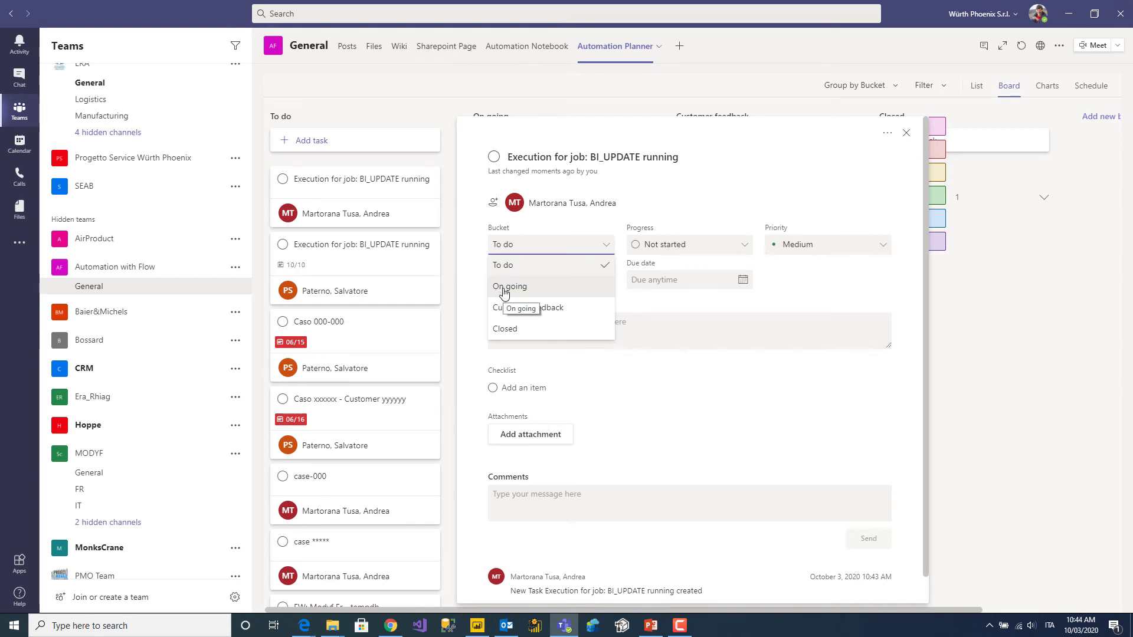
left_click(503, 287)
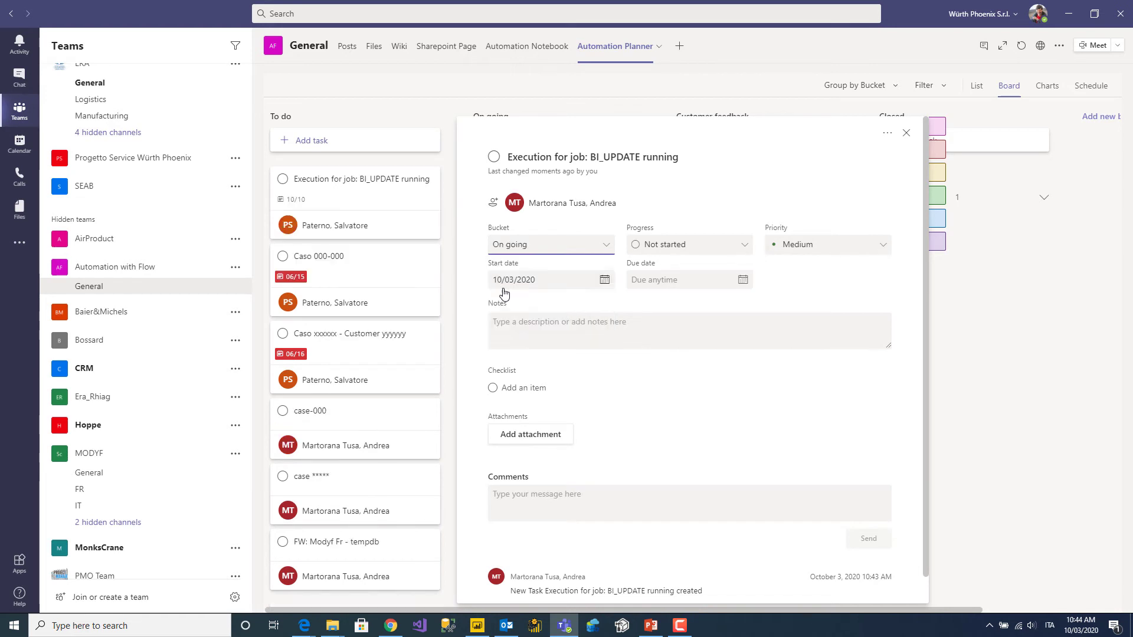
Mark the task In progress with a due date of 10/04/2020.
left_click(674, 247)
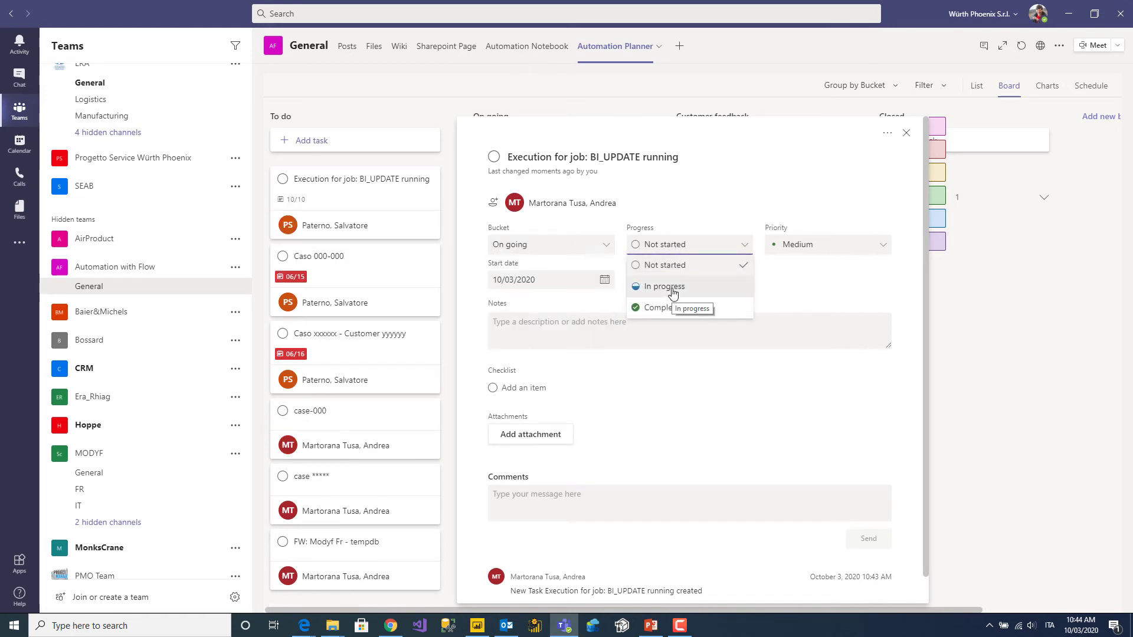
left_click(672, 287)
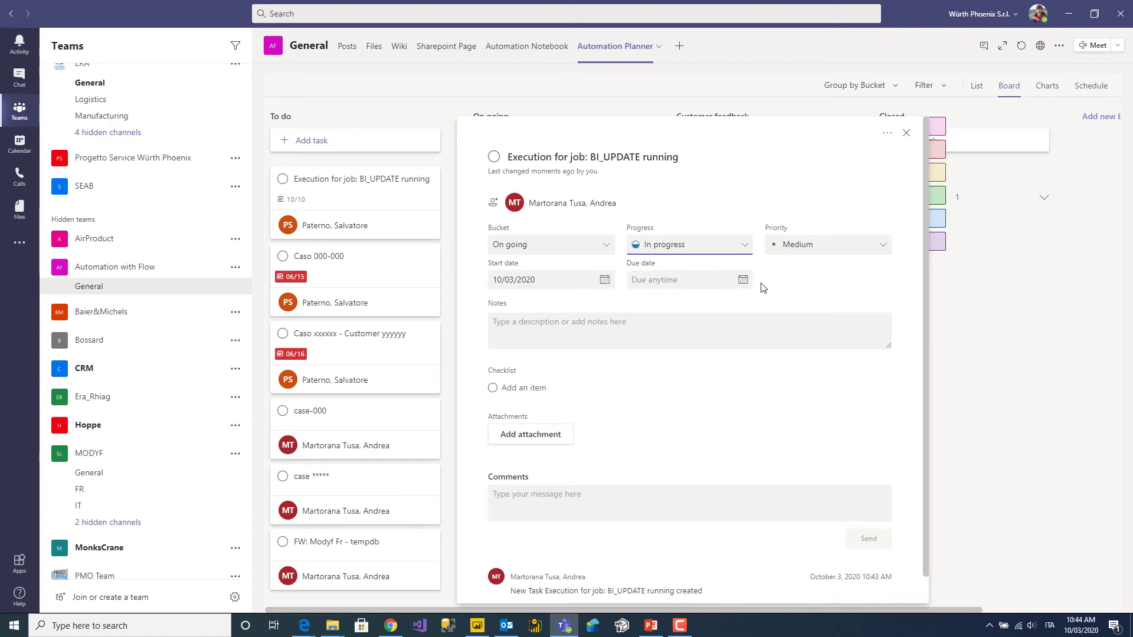
left_click(743, 280)
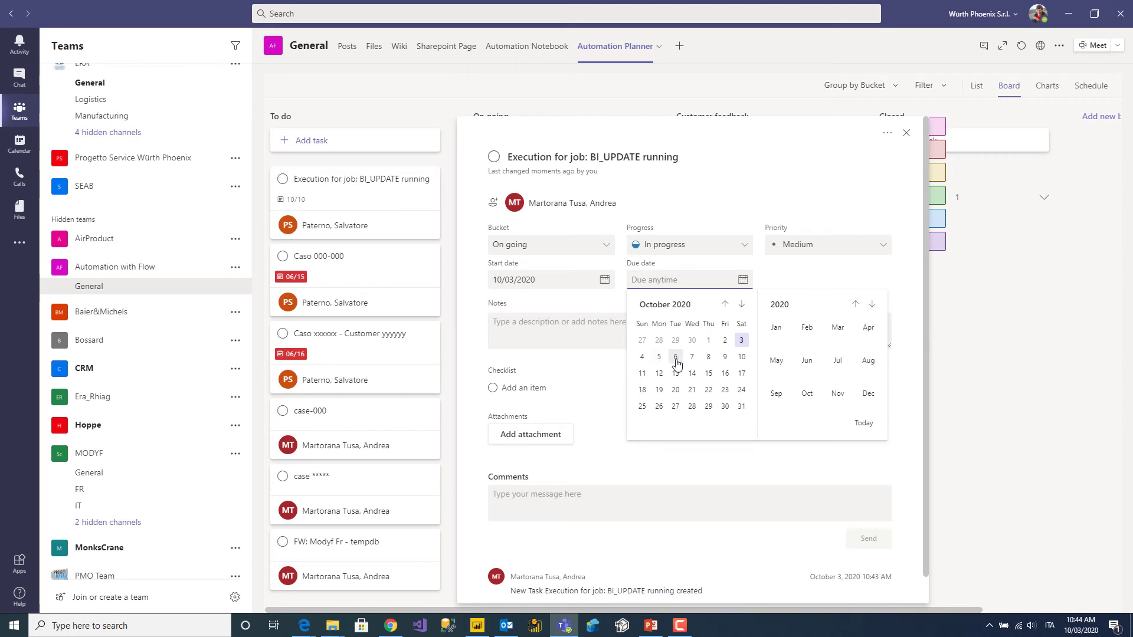
left_click(646, 361)
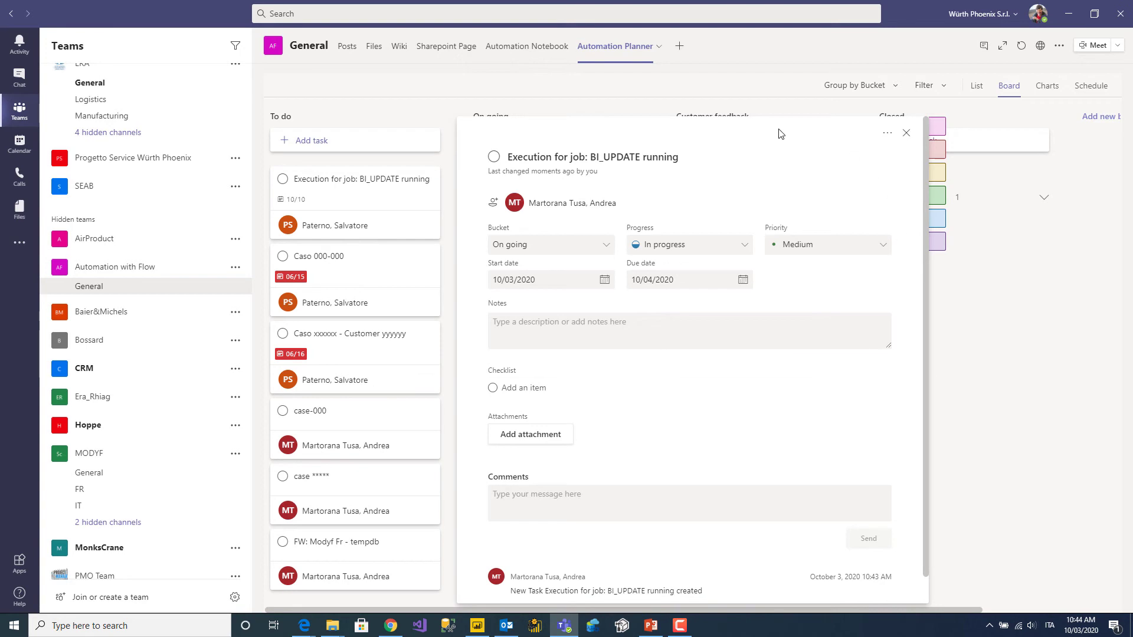
left_click(1108, 393)
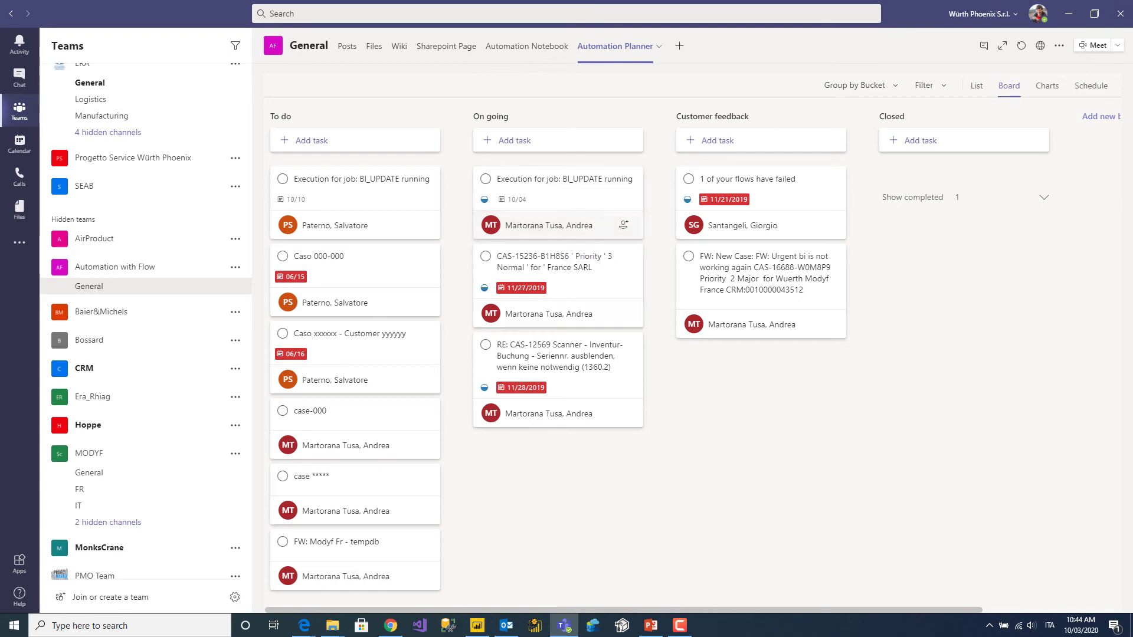
Select the Power Platform integration slide and move the presentation to the other display.
left_click(650, 627)
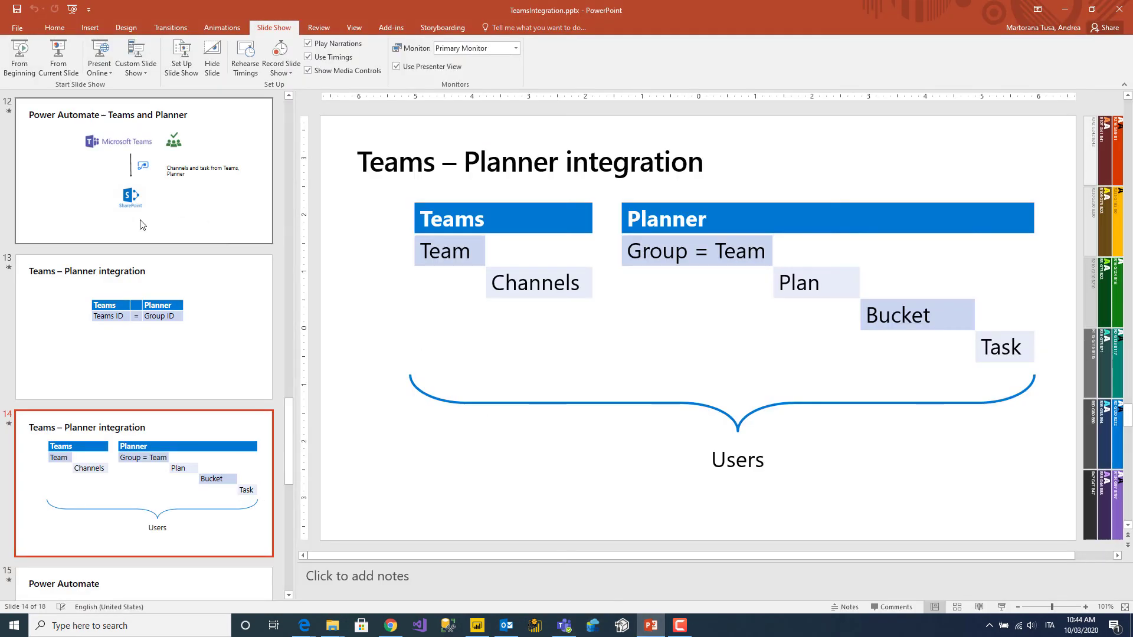
scroll(98, 255, "up", 6)
scroll(97, 255, "up", 3)
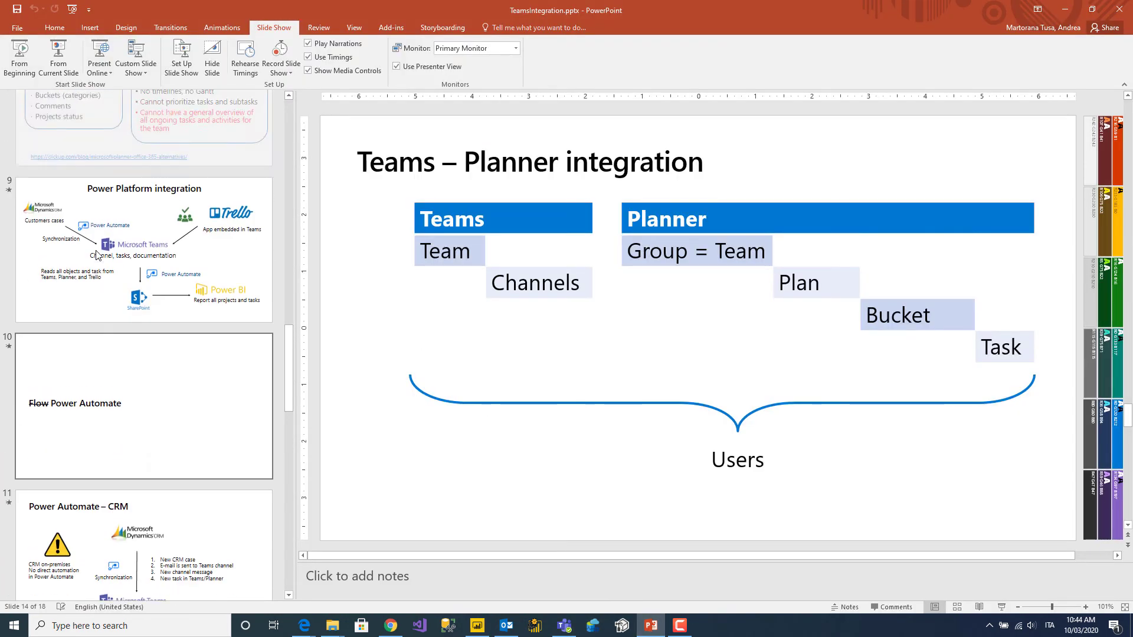
left_click(98, 255)
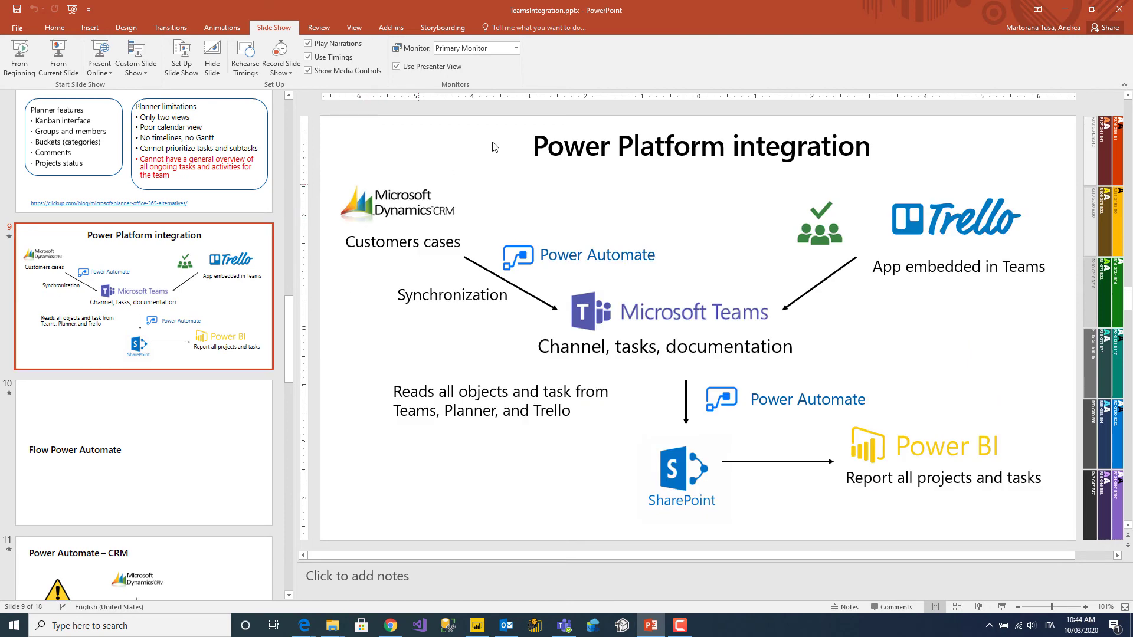
left_click_drag(739, 3, 1132, 121)
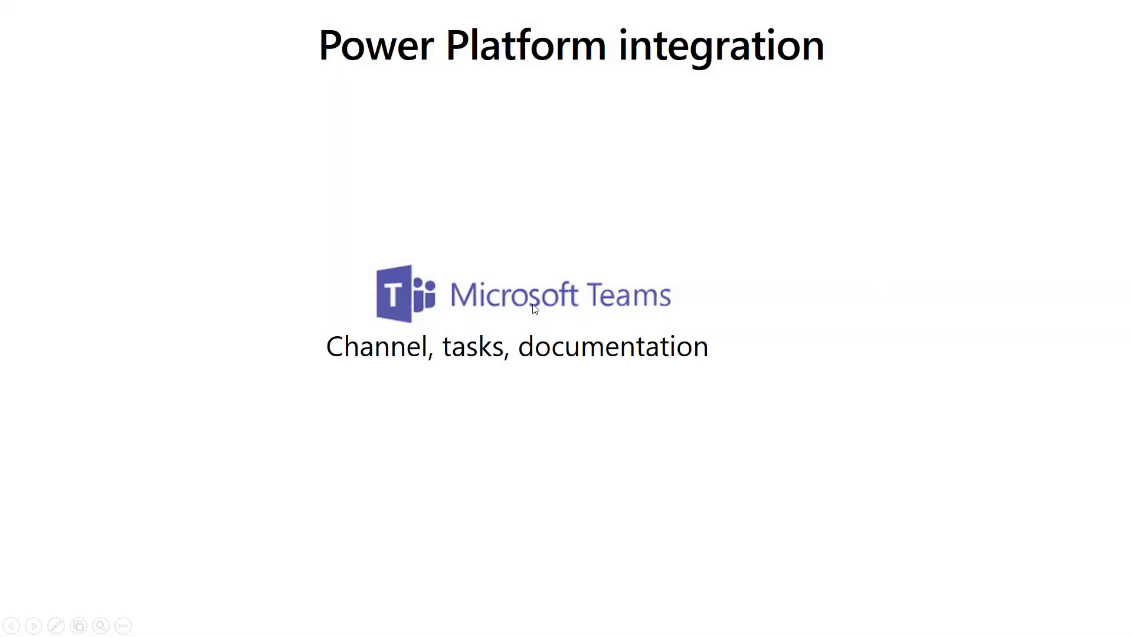
Reveal the Dynamics CRM, Power Automate and Planner/Trello animations, then return to Teams.
left_click(533, 304)
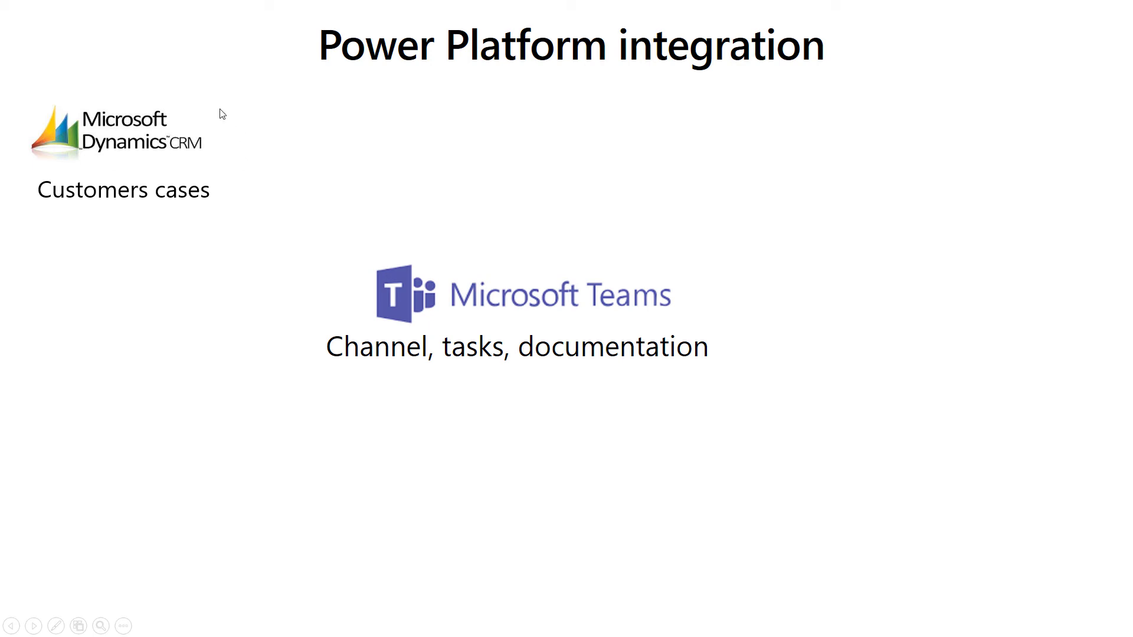
left_click(235, 232)
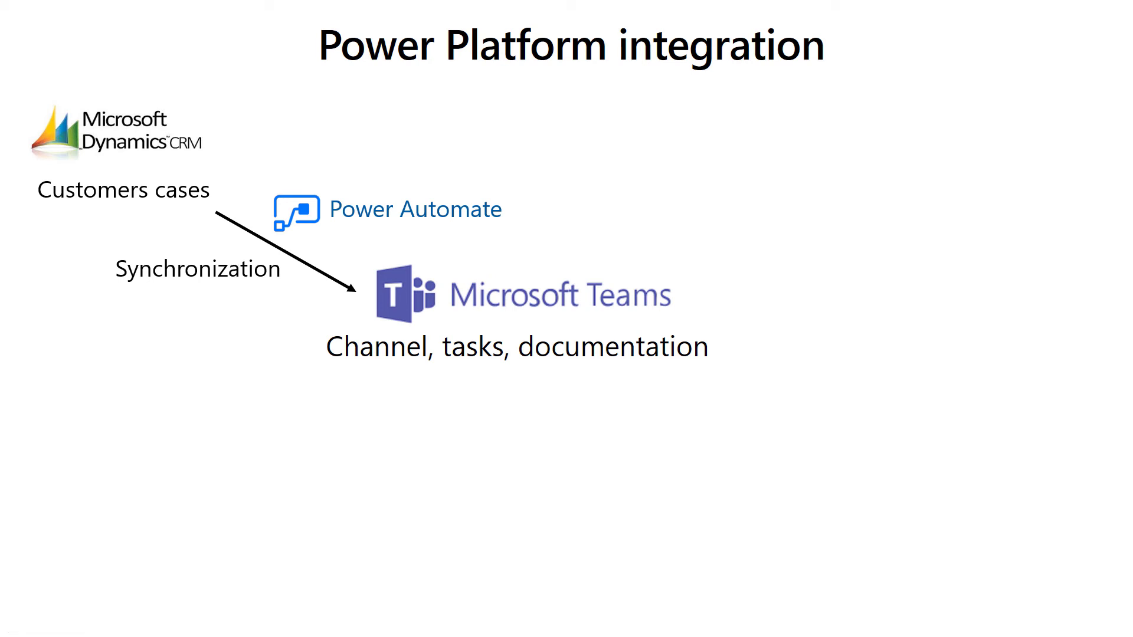
left_click(283, 423)
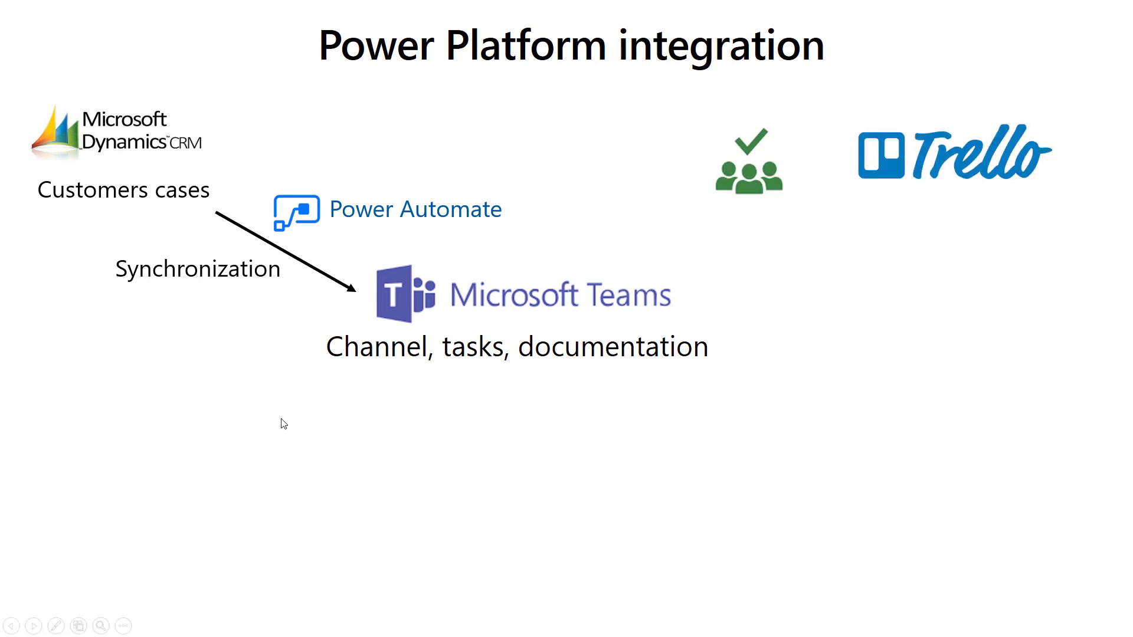
key("alt+Tab")
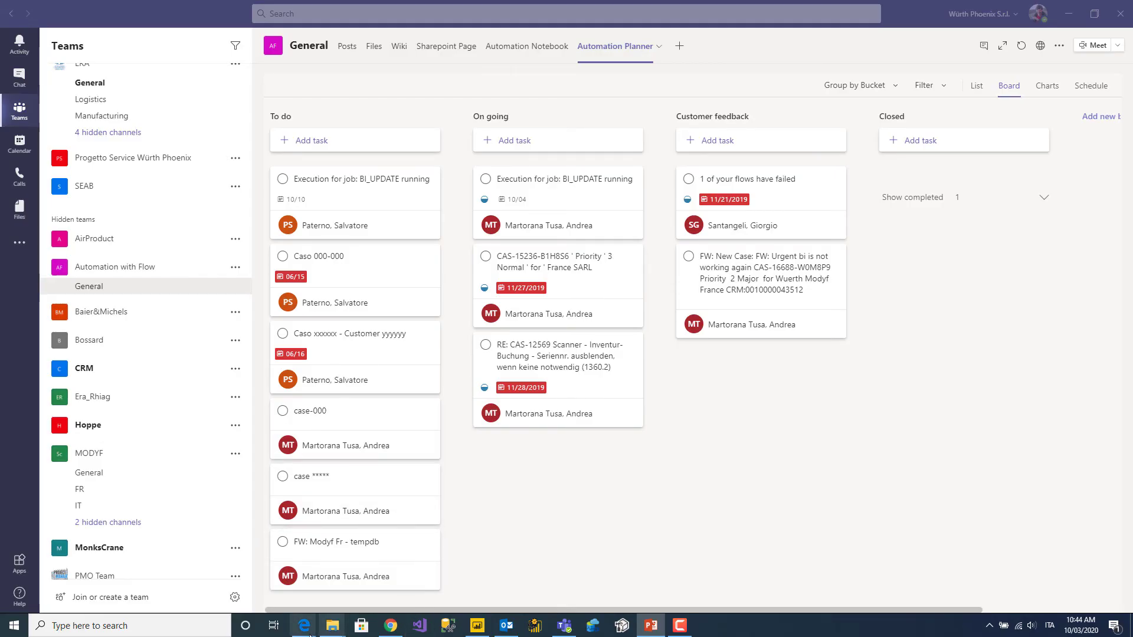
Bring Edge forward and show the SharePoint Planner_Tasks list of task dates, completion and assigned user IDs.
mouse_move(305, 634)
left_click(260, 564)
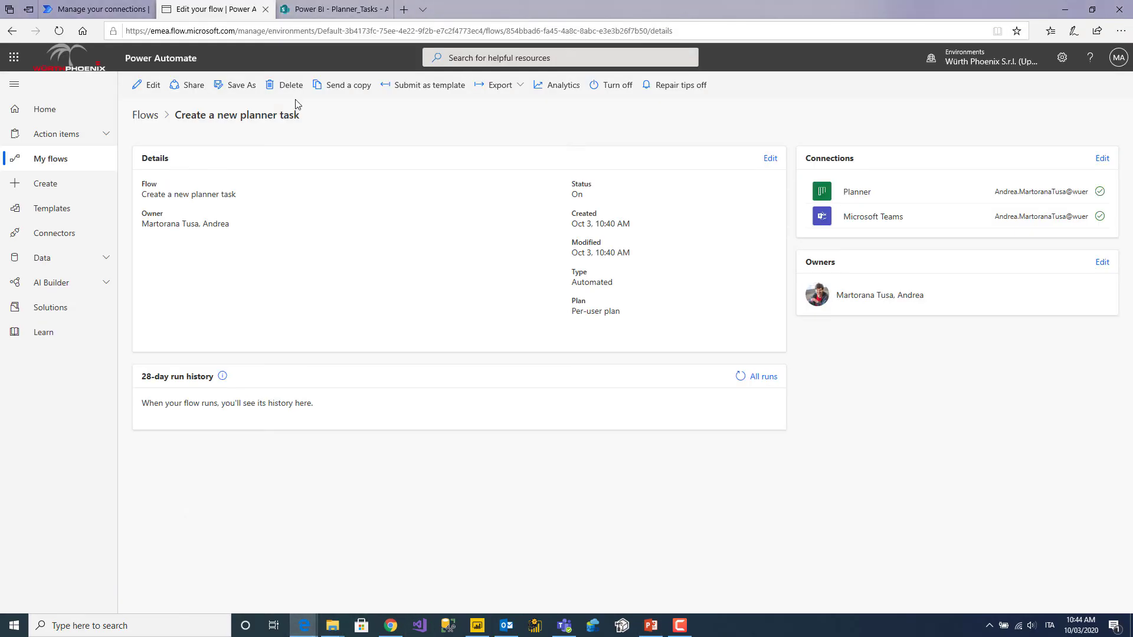
left_click(322, 10)
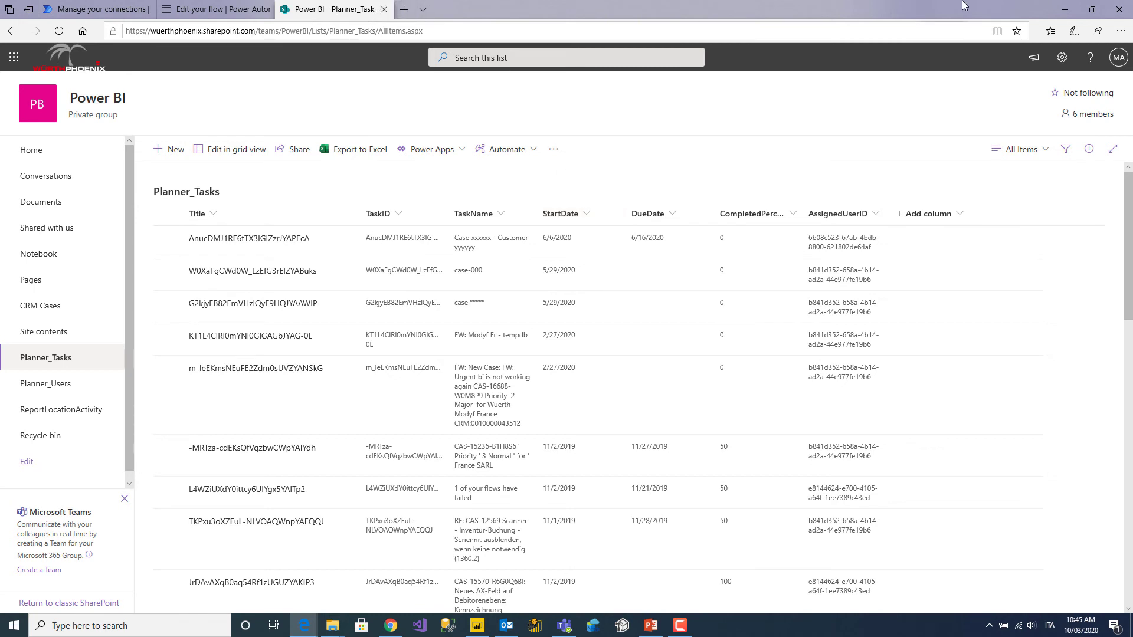
Minimize the browser and return from the slideshow to the Teams Automation Planner board.
left_click(1066, 9)
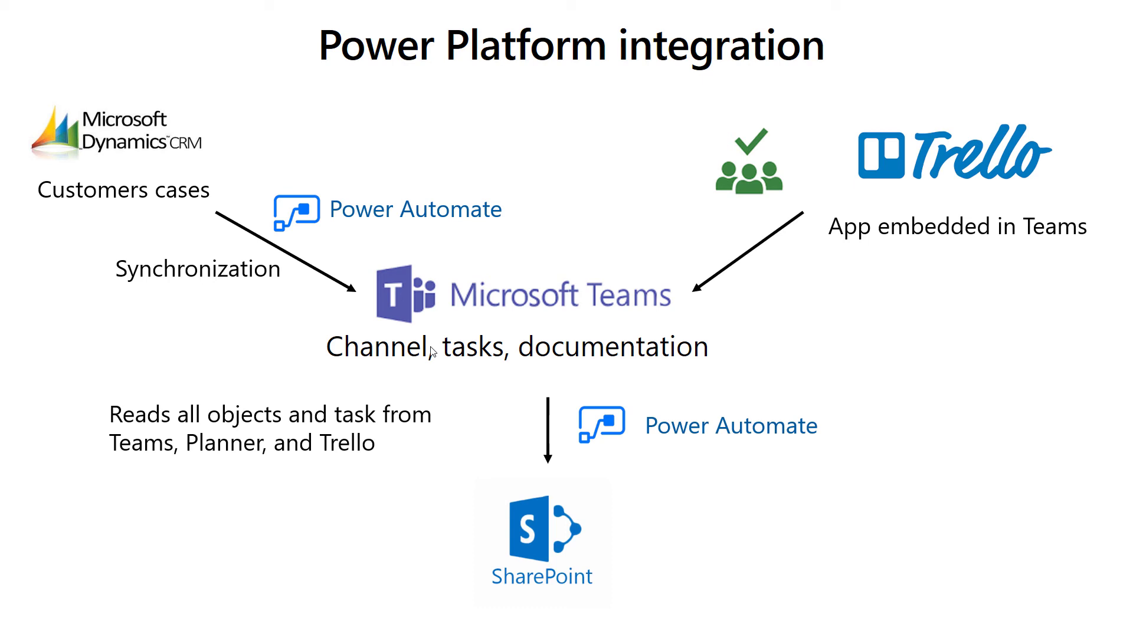
key("alt+Tab")
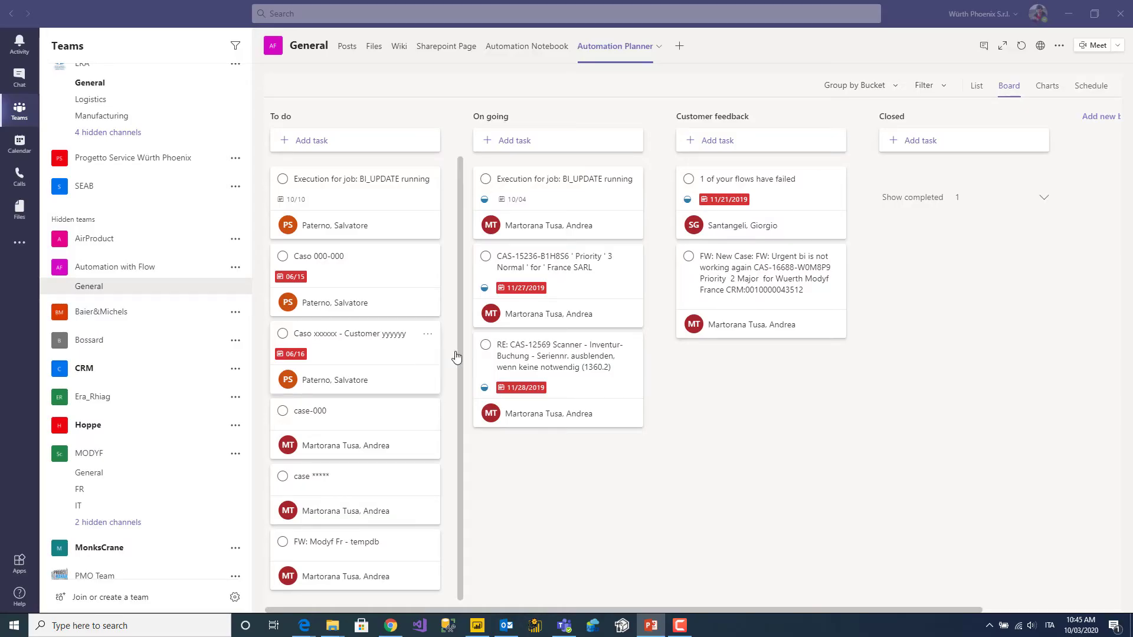
left_click(1069, 13)
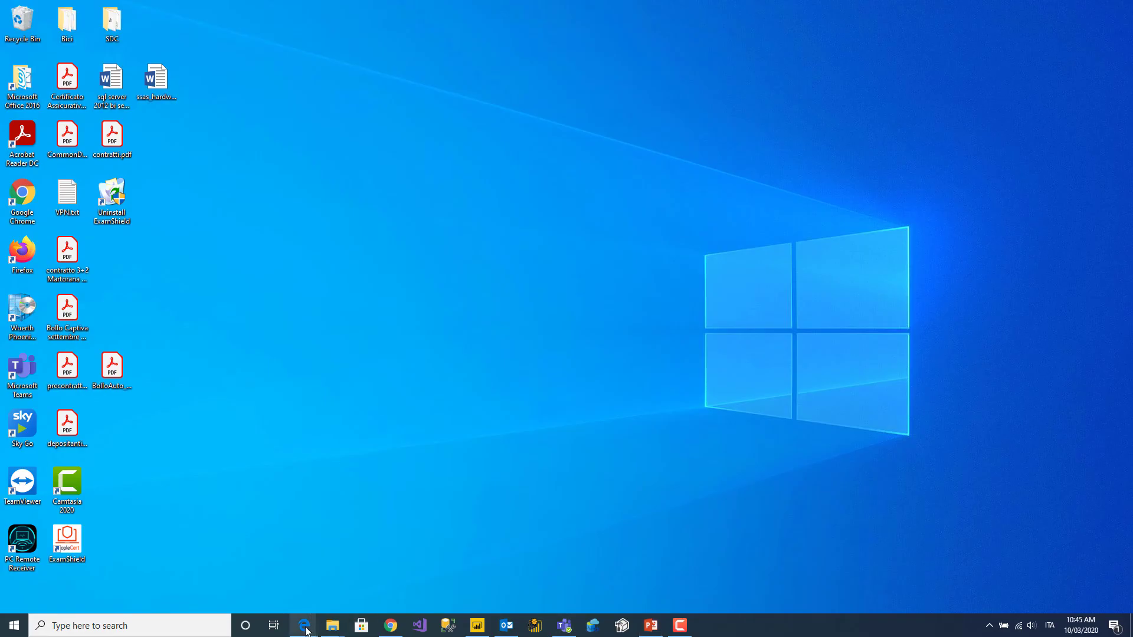
Move the Power Automate browser onto this screen, maximize it, and list My flows.
mouse_move(306, 632)
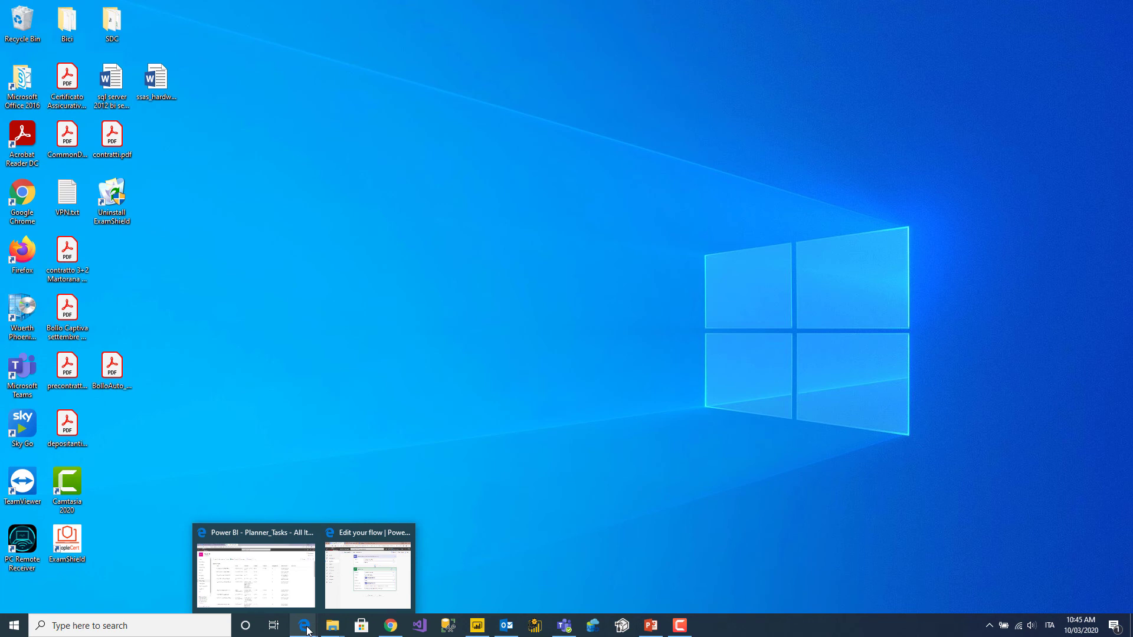
left_click(354, 571)
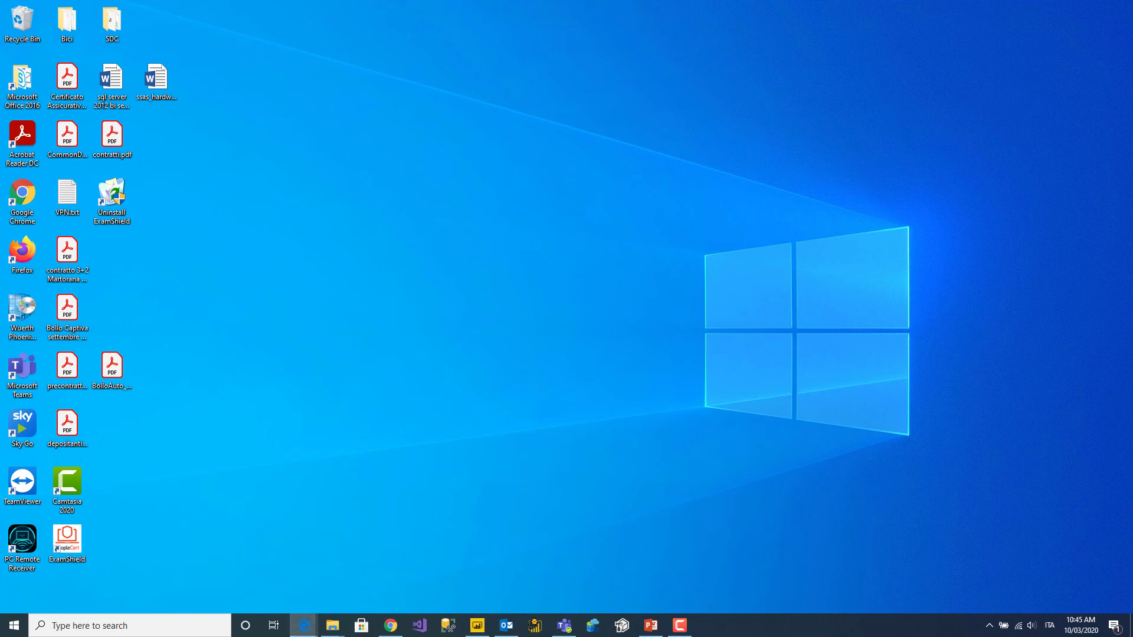
left_click_drag(1132, 27, 567, 13)
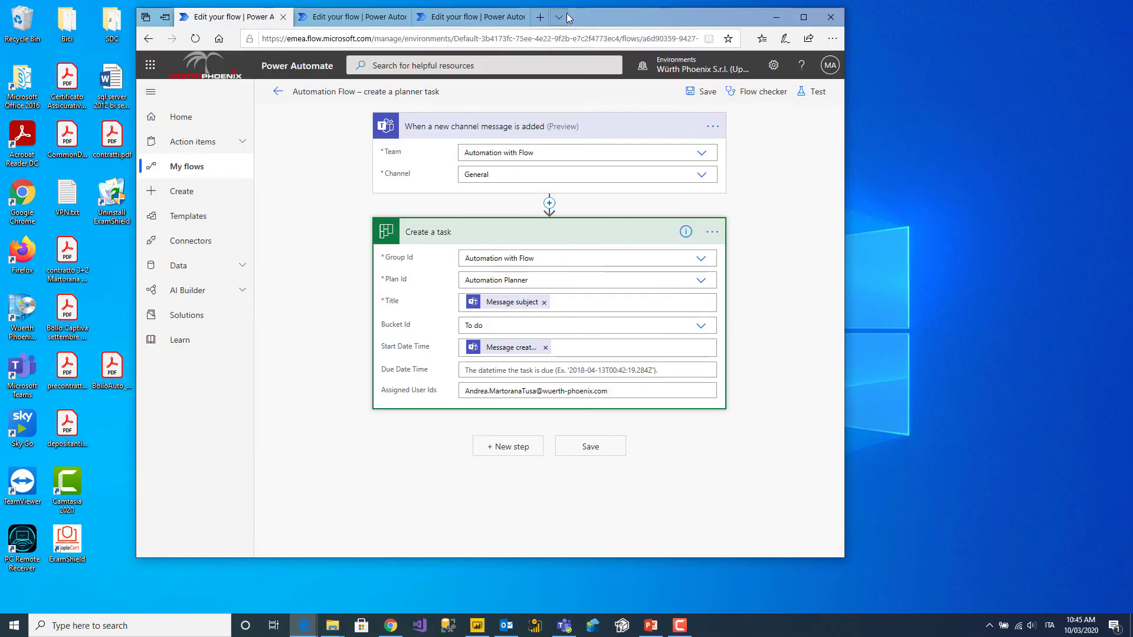
double_click(603, 9)
left_click(178, 11)
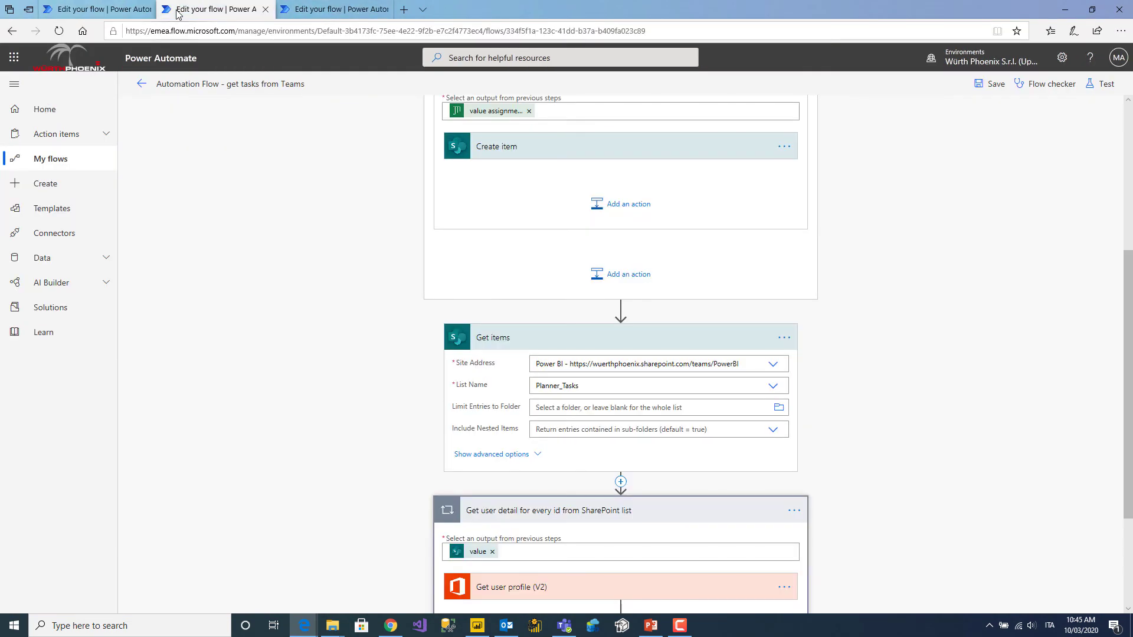
left_click(141, 84)
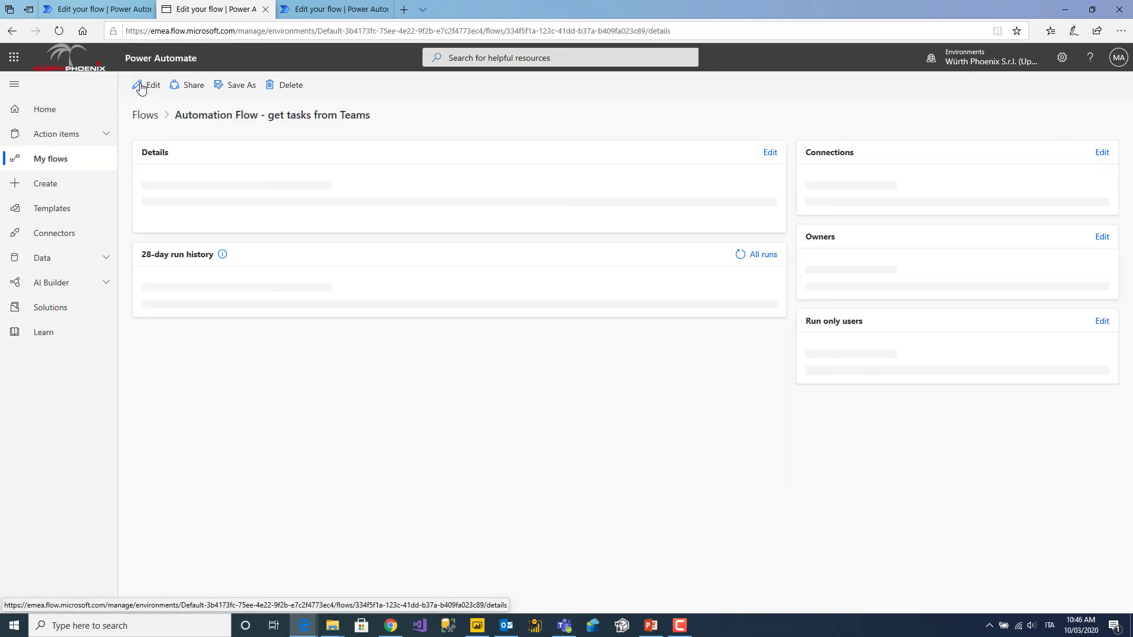
left_click(52, 160)
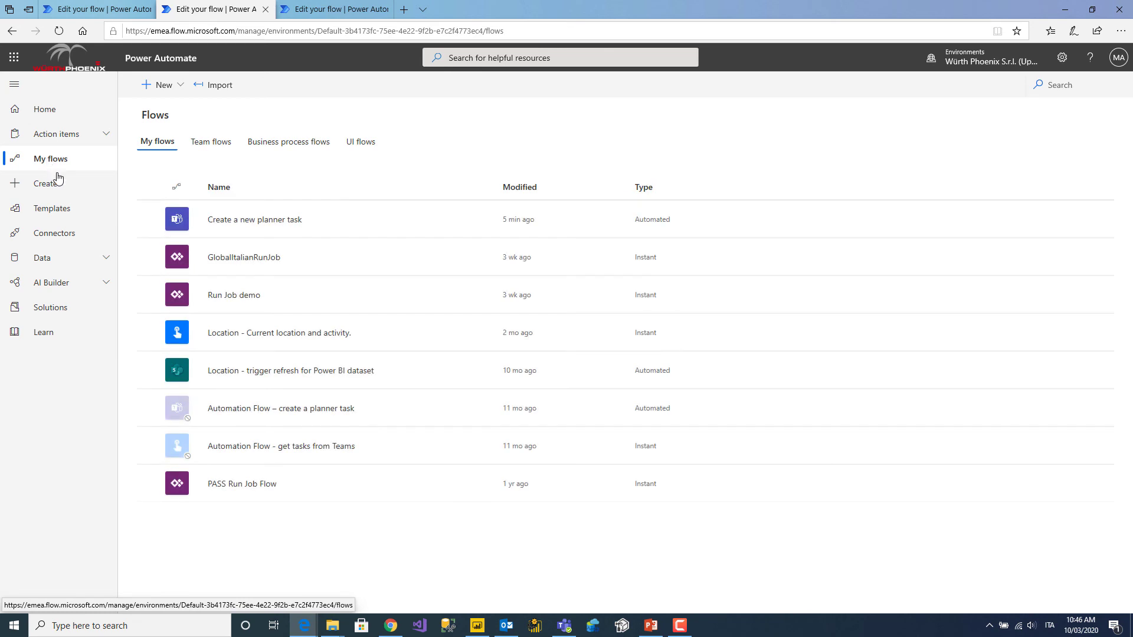
From My flows, open 'Automation Flow - get tasks from Teams' in the editor.
left_click(230, 145)
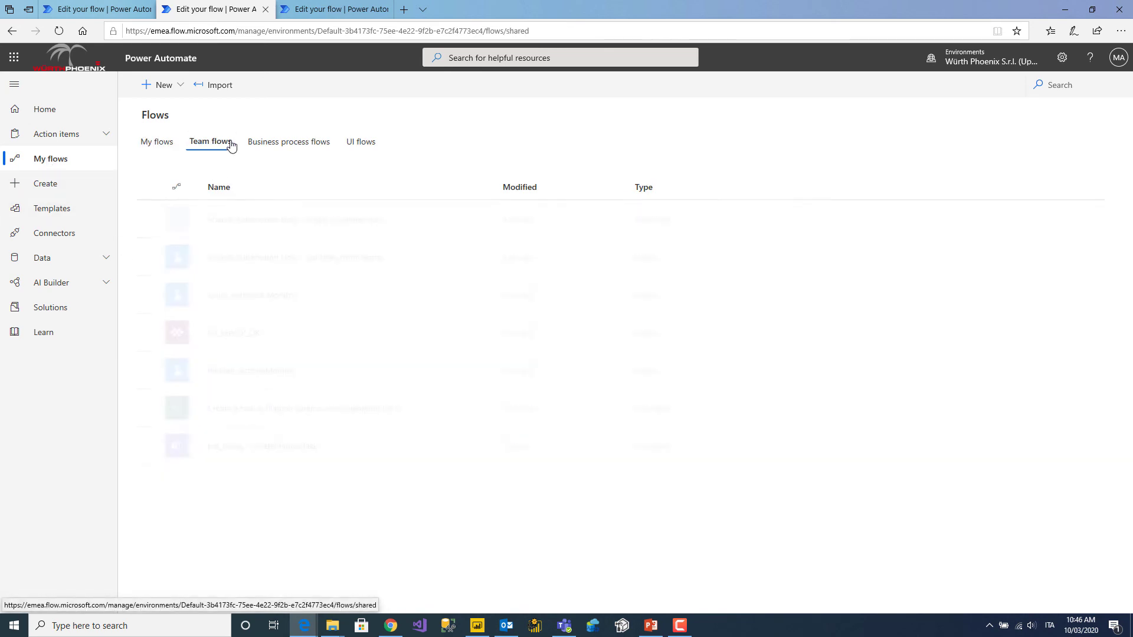
left_click(156, 144)
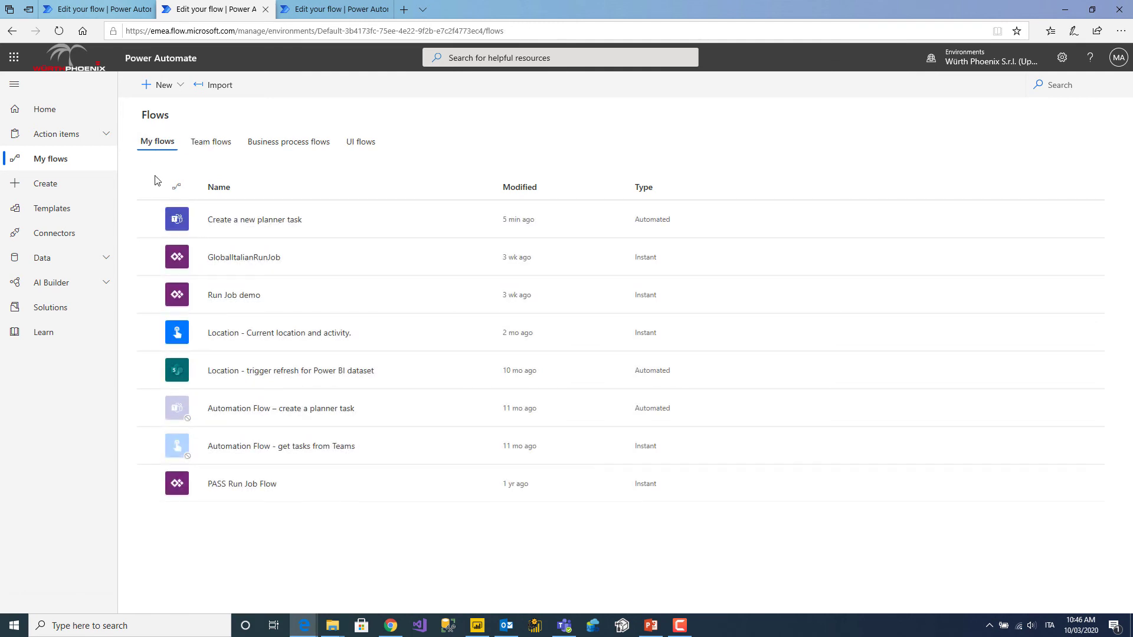
left_click(439, 447)
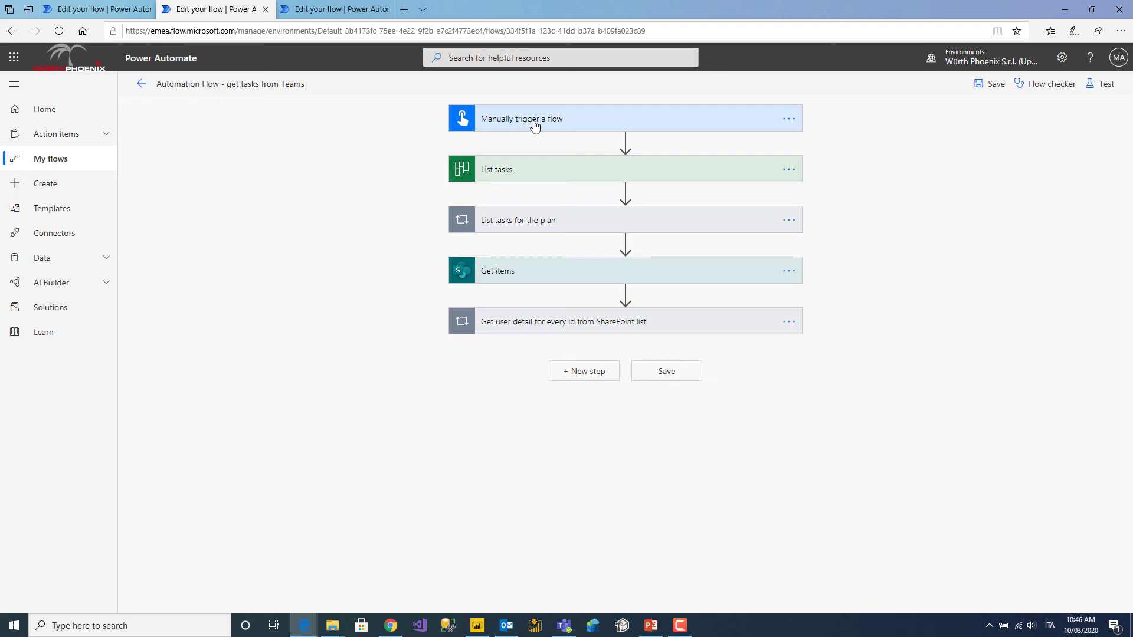
Expand the List tasks step and the List tasks for the plan loop.
left_click(532, 169)
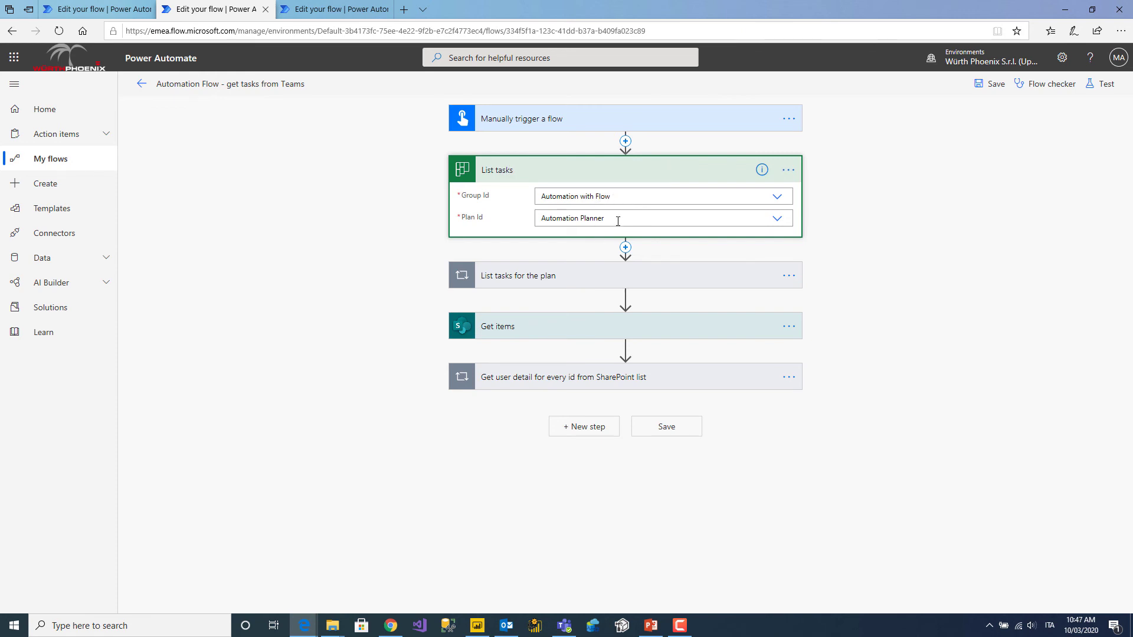
left_click(563, 275)
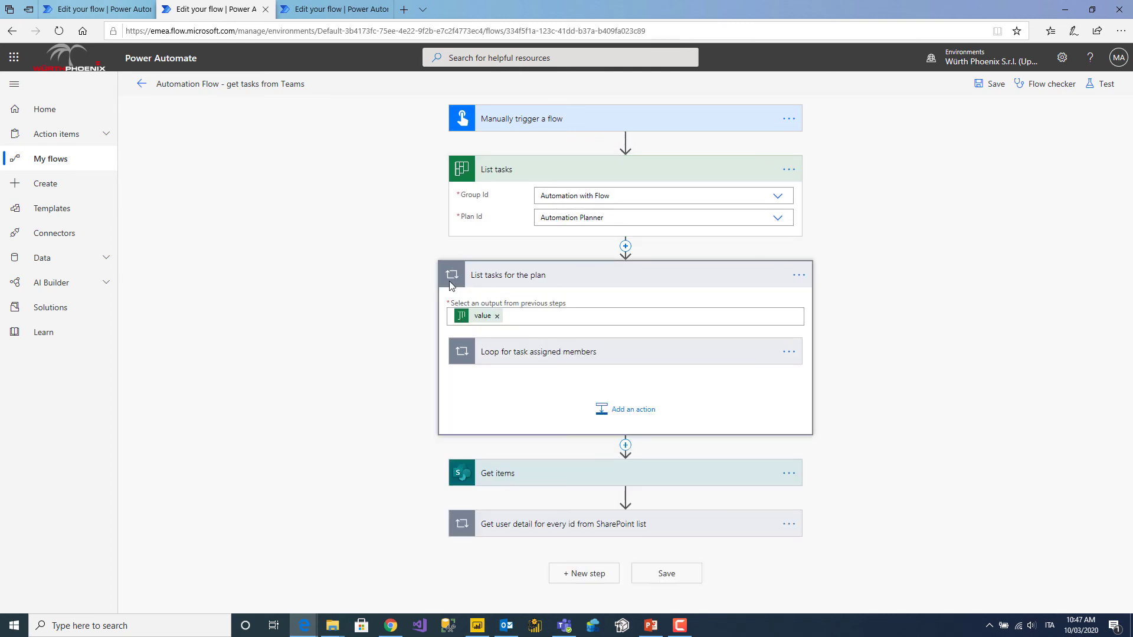
left_click(542, 317)
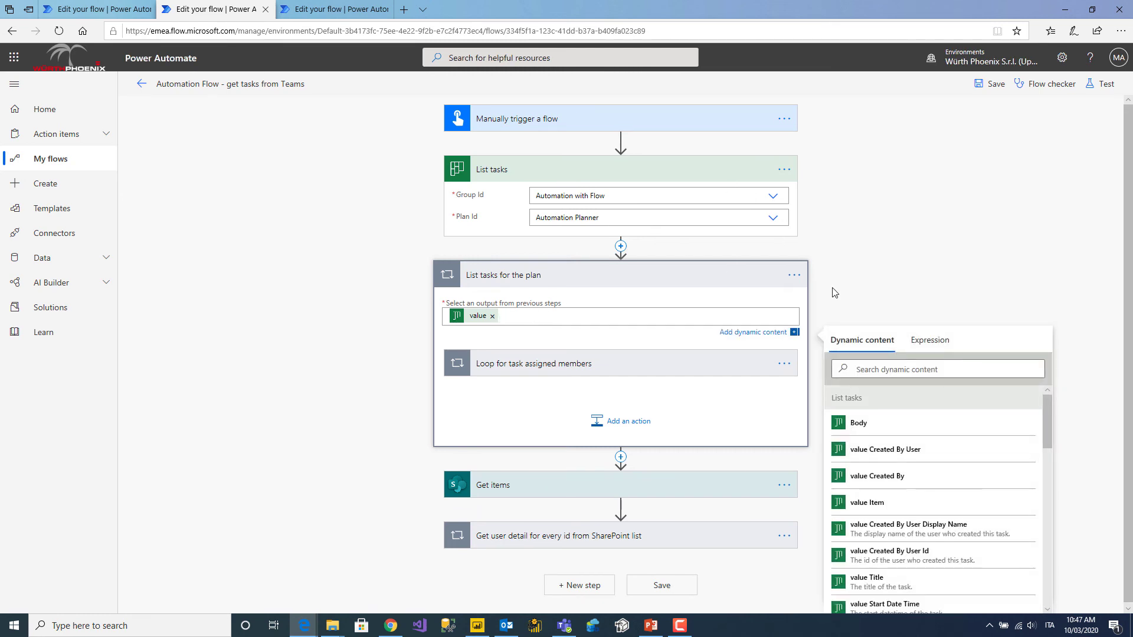
left_click_drag(1130, 202, 1131, 219)
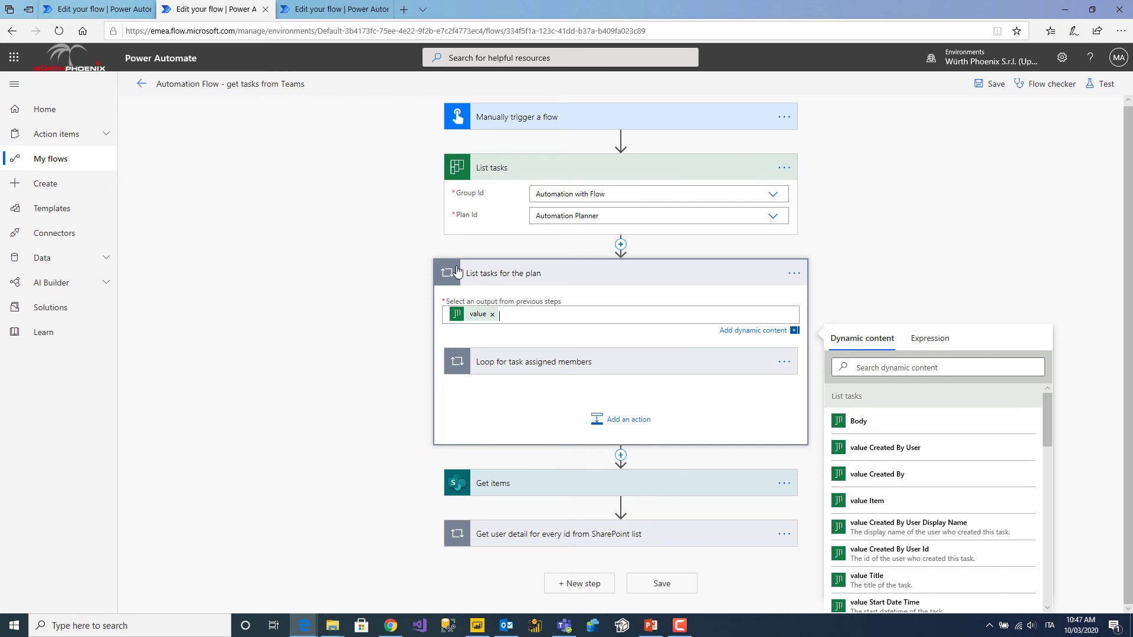
Expand the Loop for task assigned members and the Create item mapping into Planner_Tasks.
left_click(611, 361)
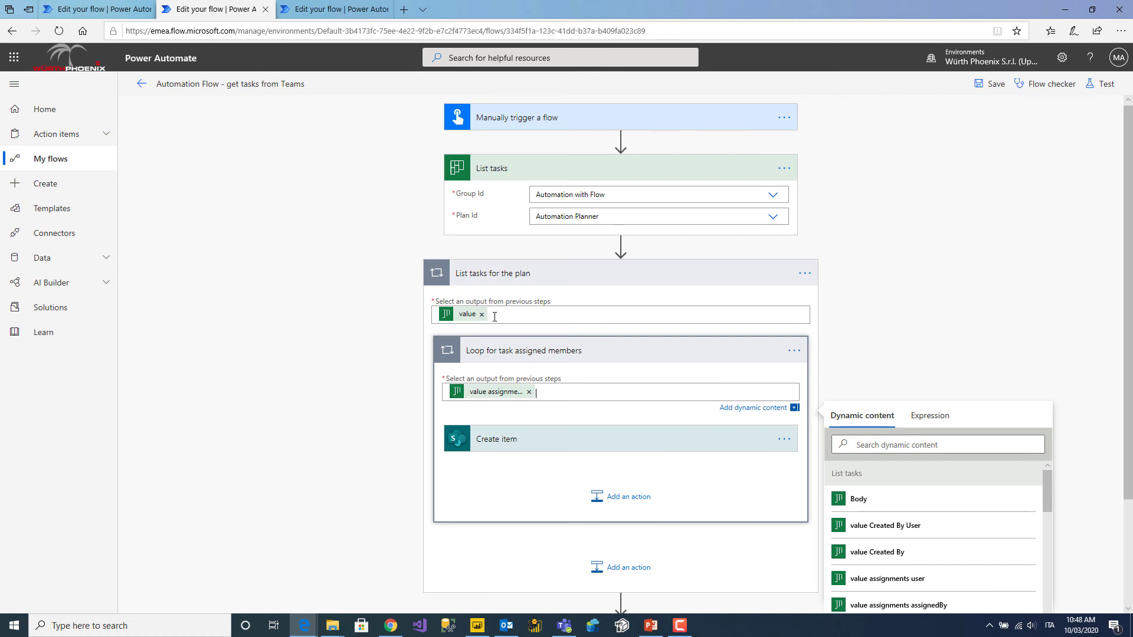
left_click(587, 441)
scroll(999, 435, "down", 3)
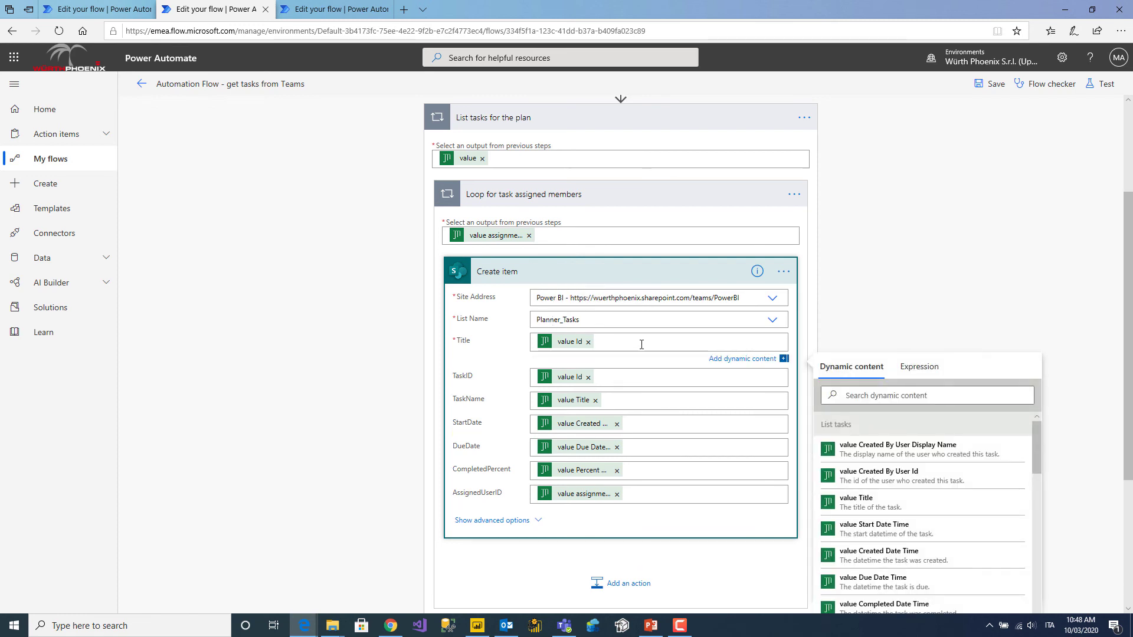
scroll(1034, 305, "down", 2)
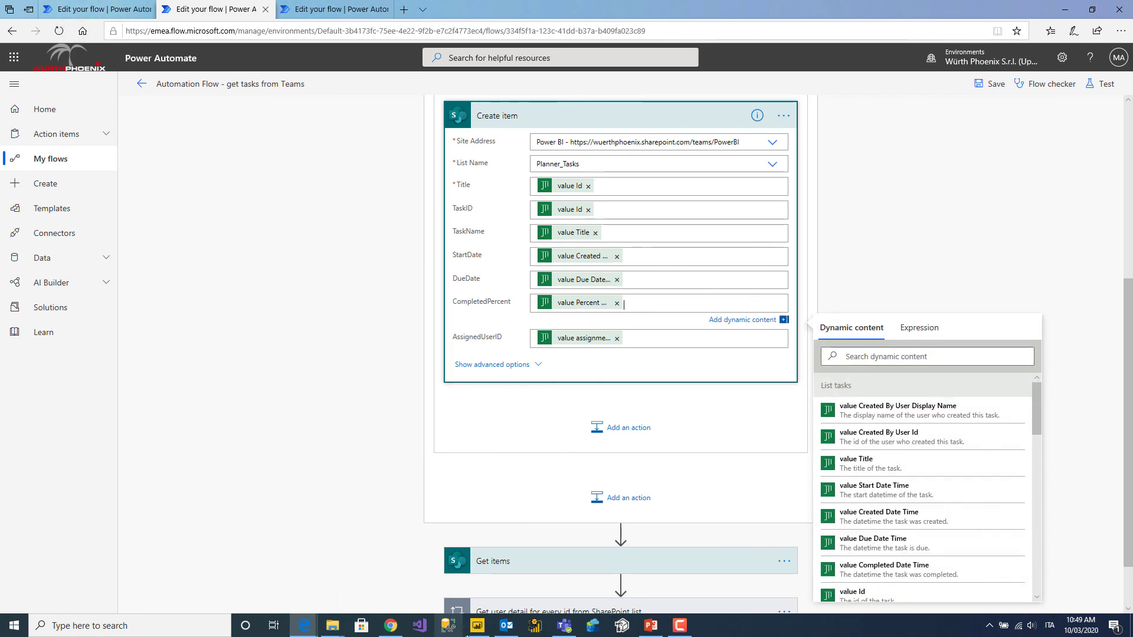
mouse_move(565, 630)
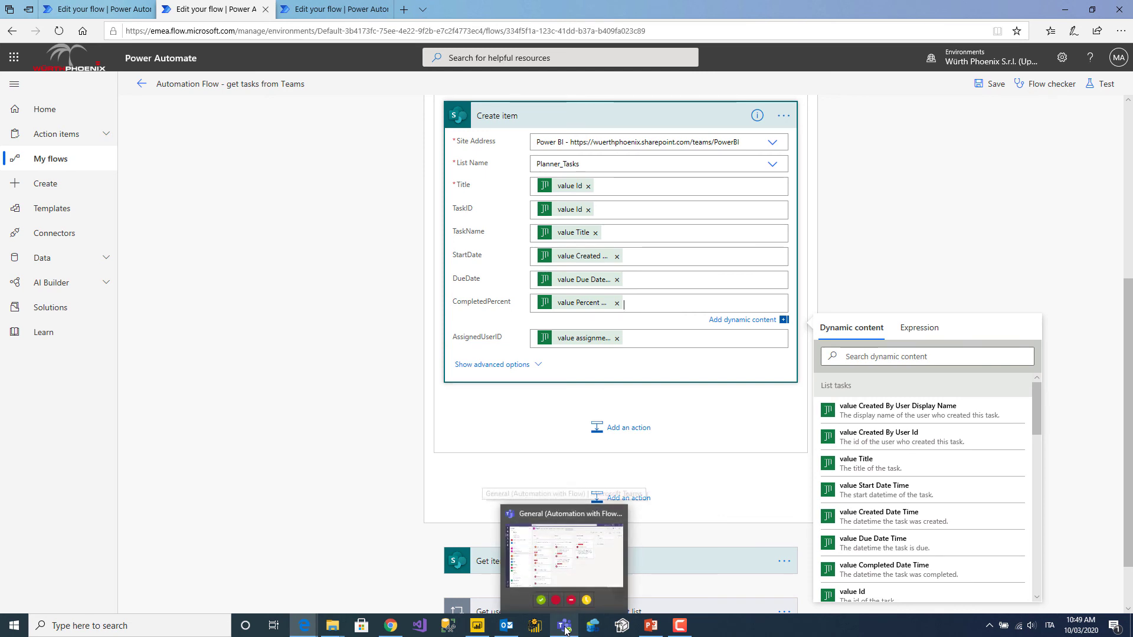
left_click(565, 549)
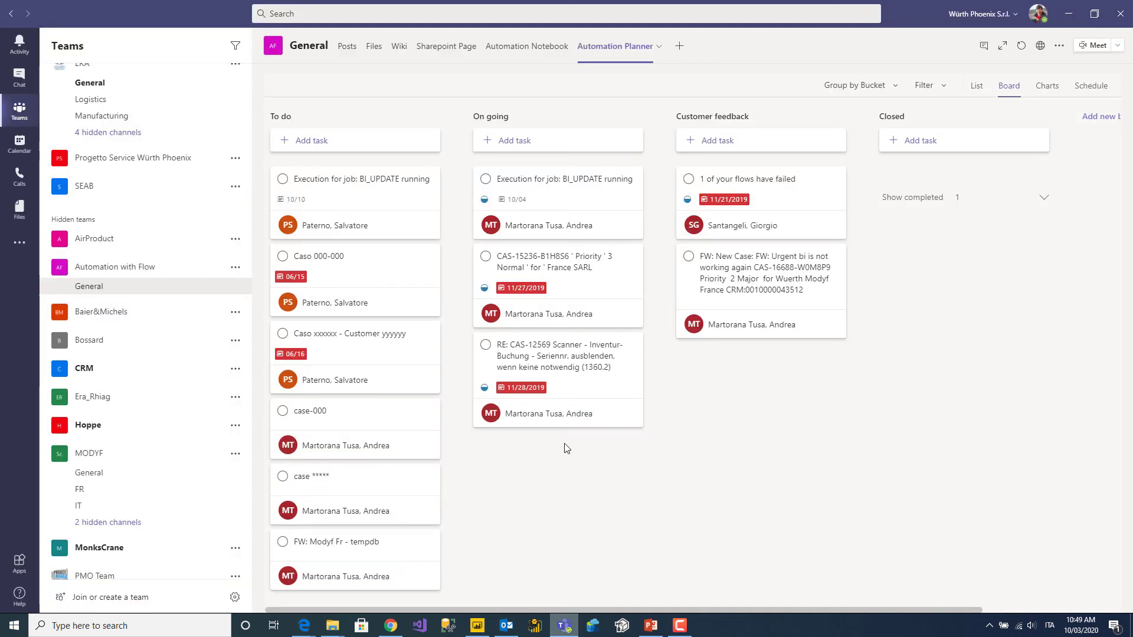
left_click(557, 194)
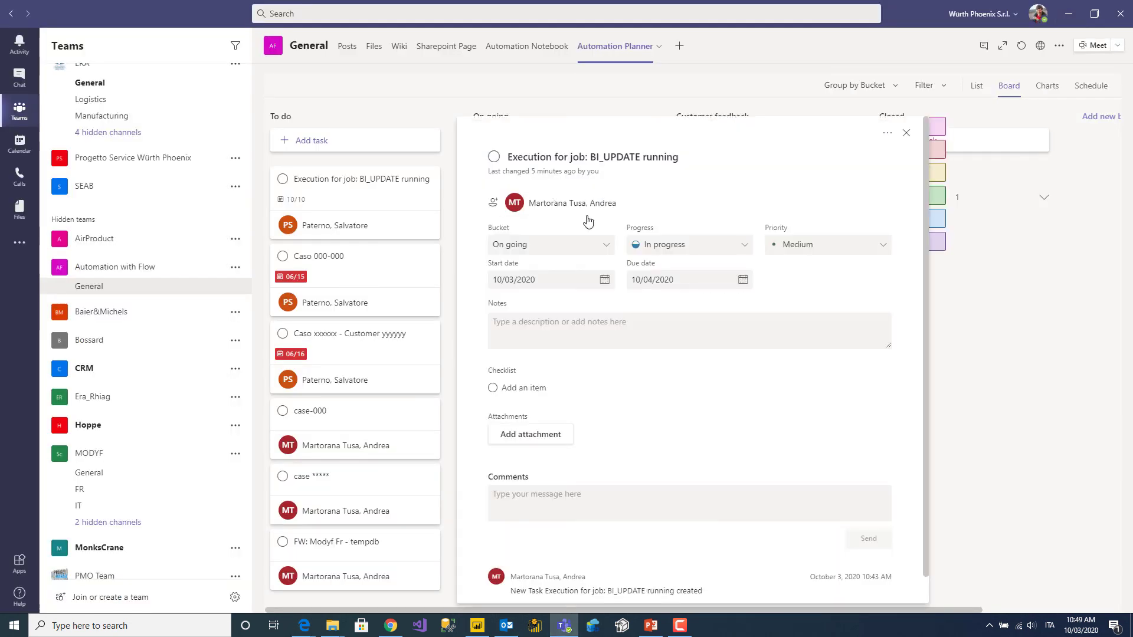
left_click(697, 251)
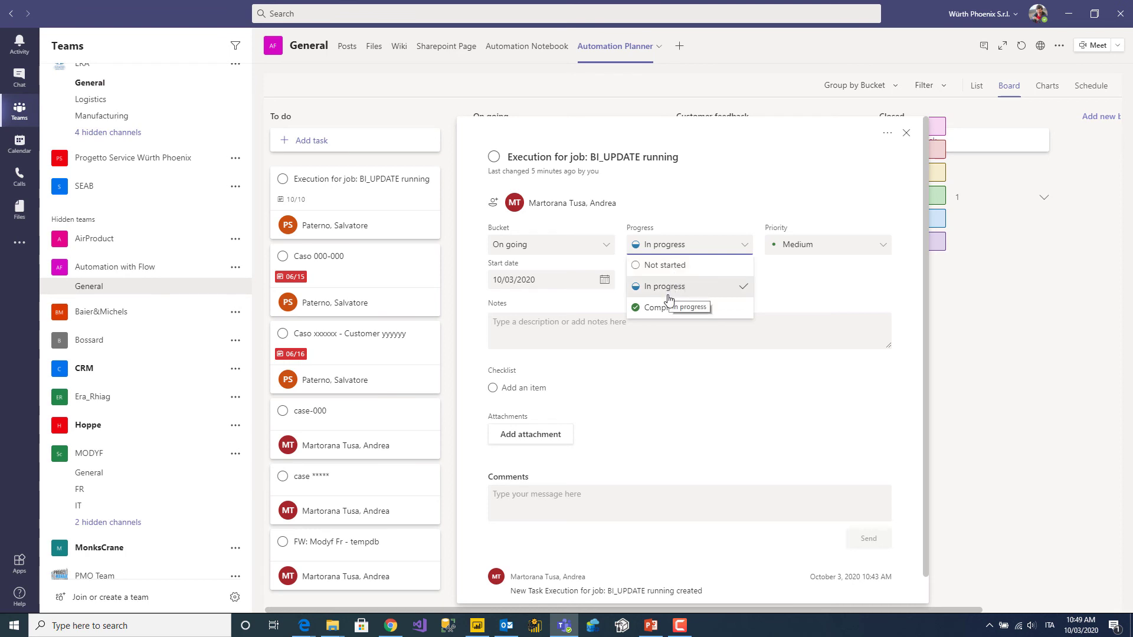
left_click(907, 136)
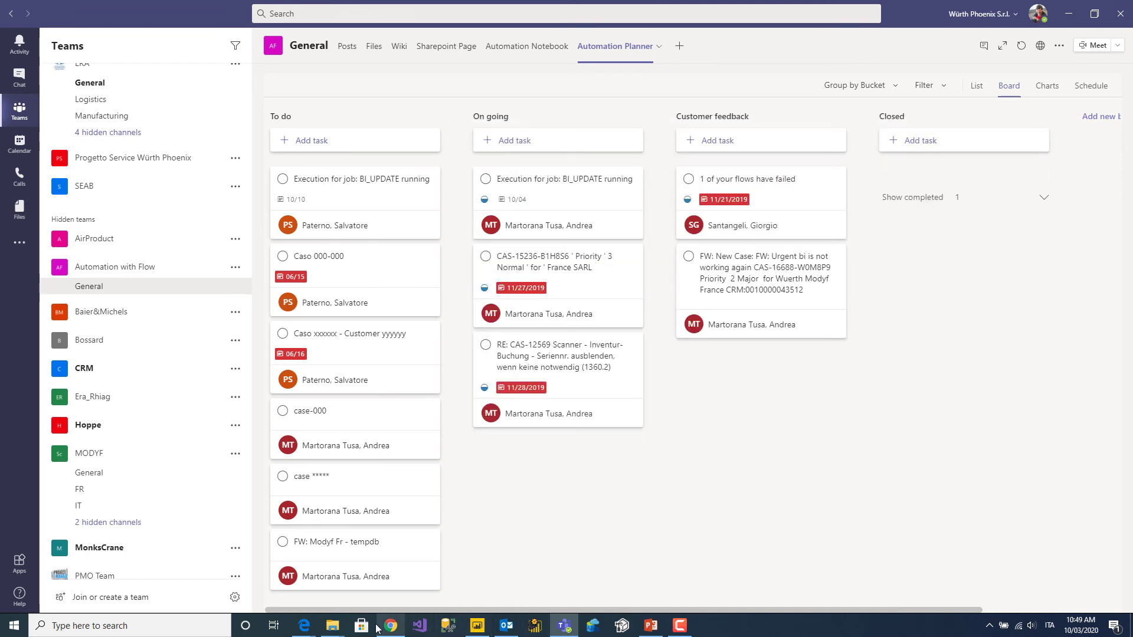
mouse_move(304, 626)
left_click(363, 585)
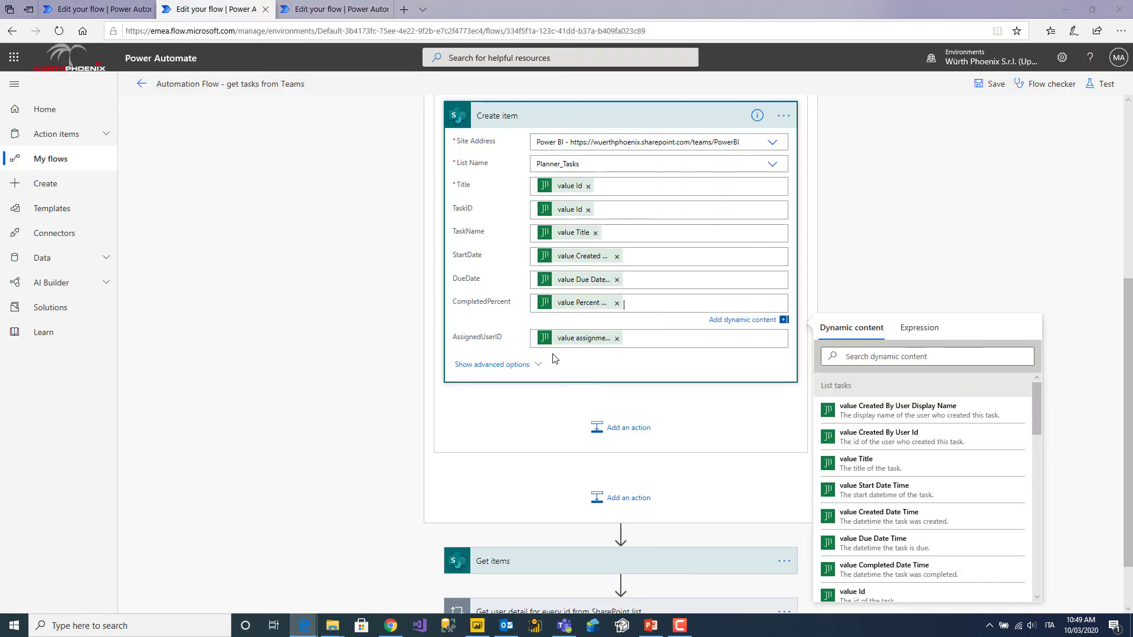
Close Dynamic content and expand the Get items step reading Planner_Tasks from the Power BI site.
left_click(950, 242)
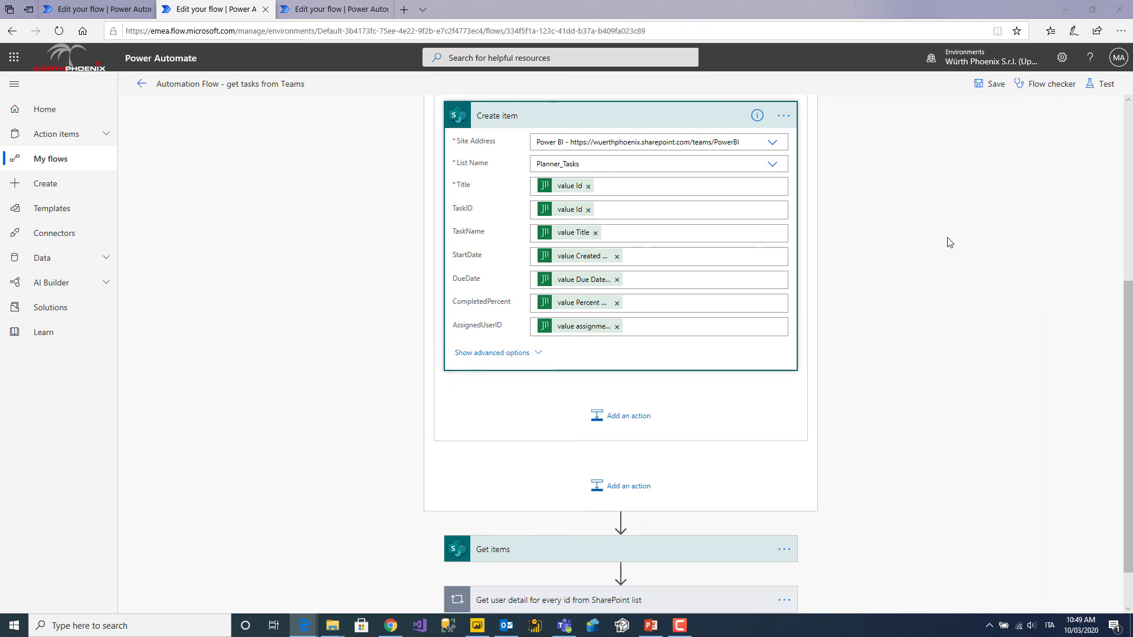
scroll(899, 318, "up", 3)
scroll(899, 317, "down", 4)
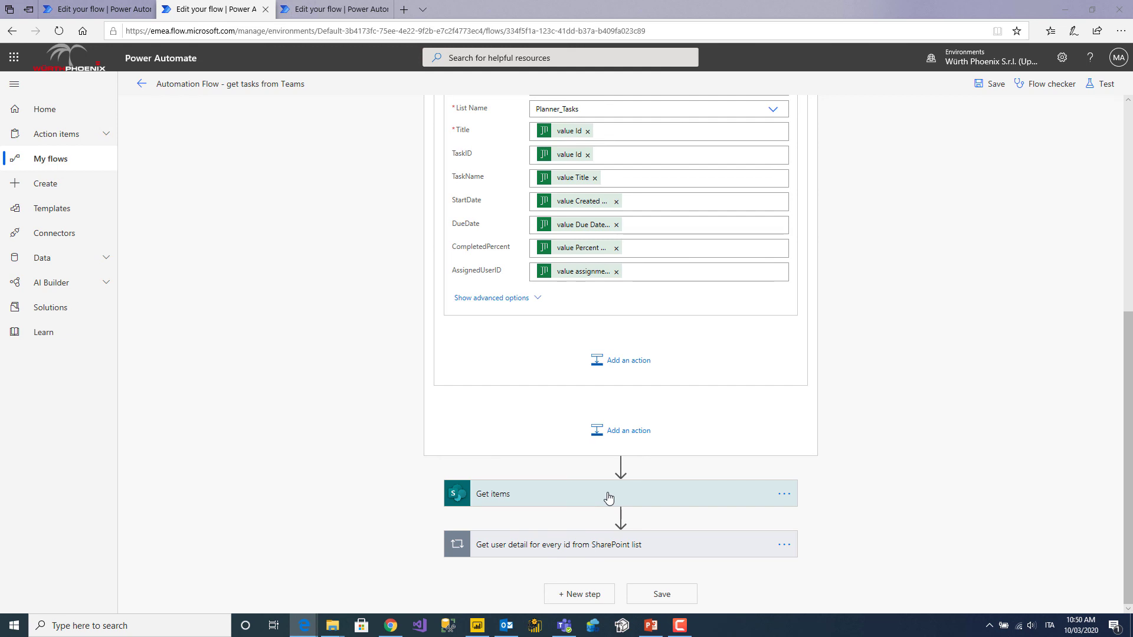
left_click(608, 497)
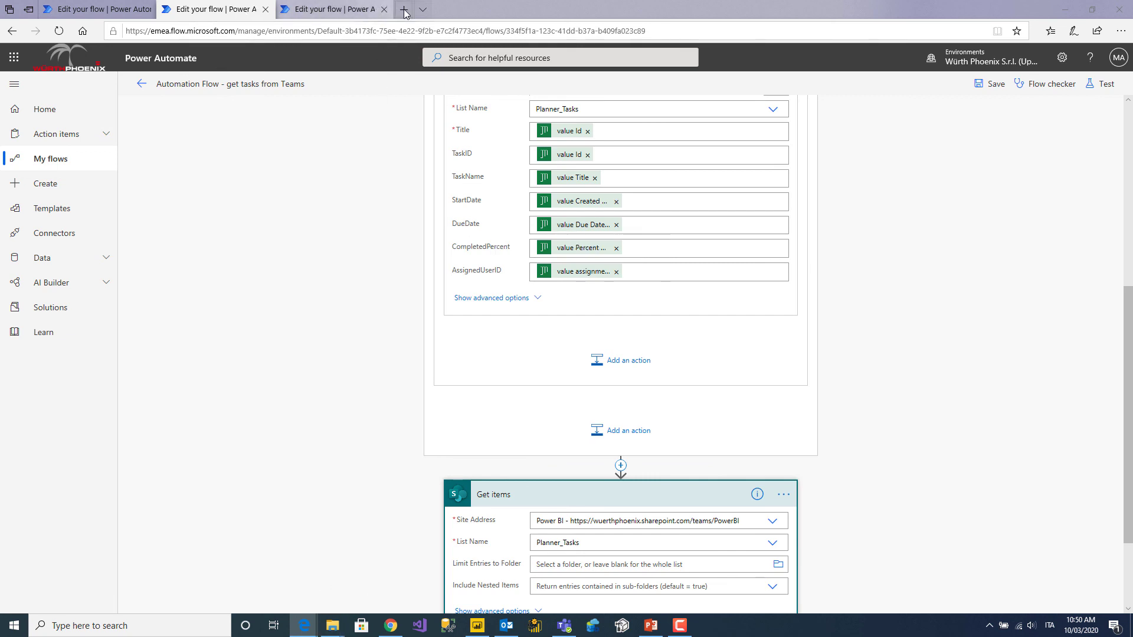
mouse_move(304, 625)
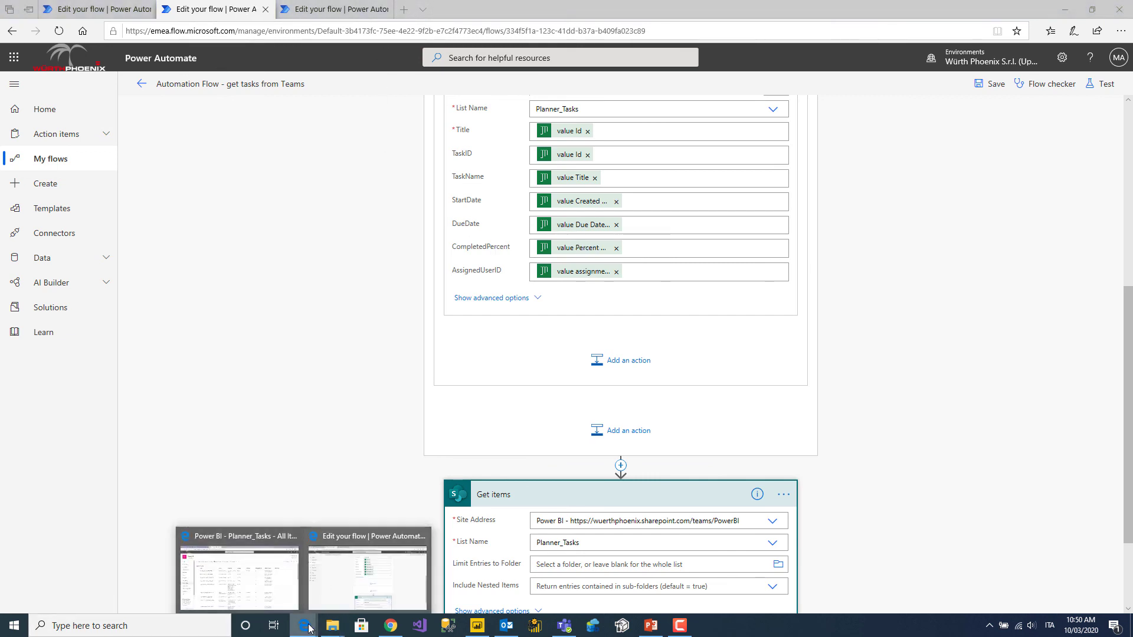
left_click(251, 568)
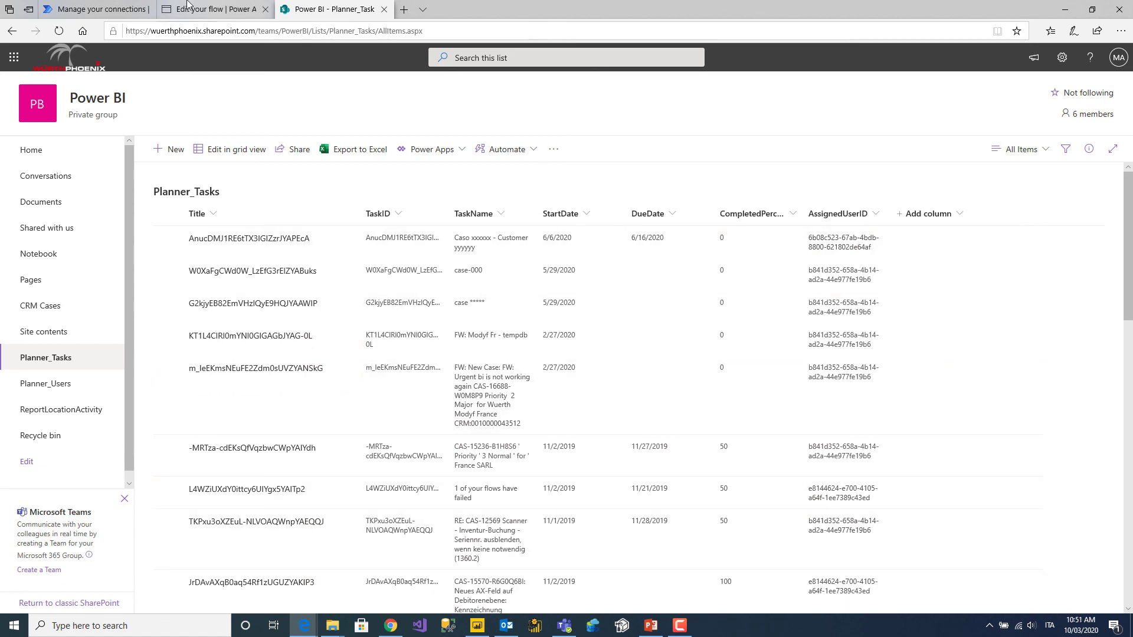
Switch to the Edit your flow tab, then the Manage your connections tab.
left_click(188, 11)
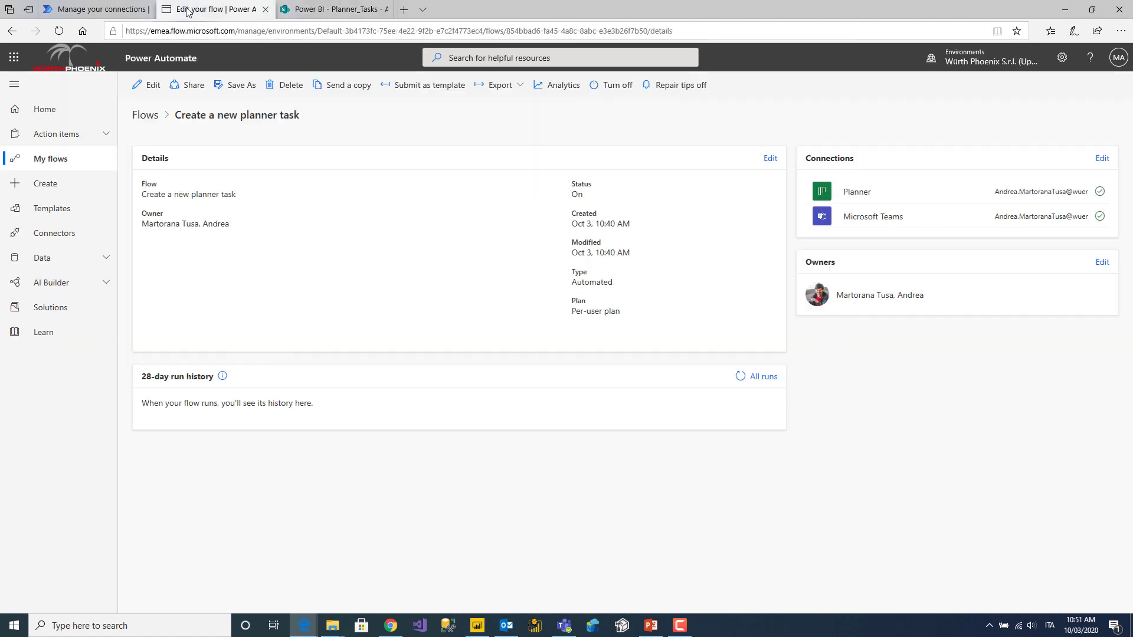
left_click(115, 8)
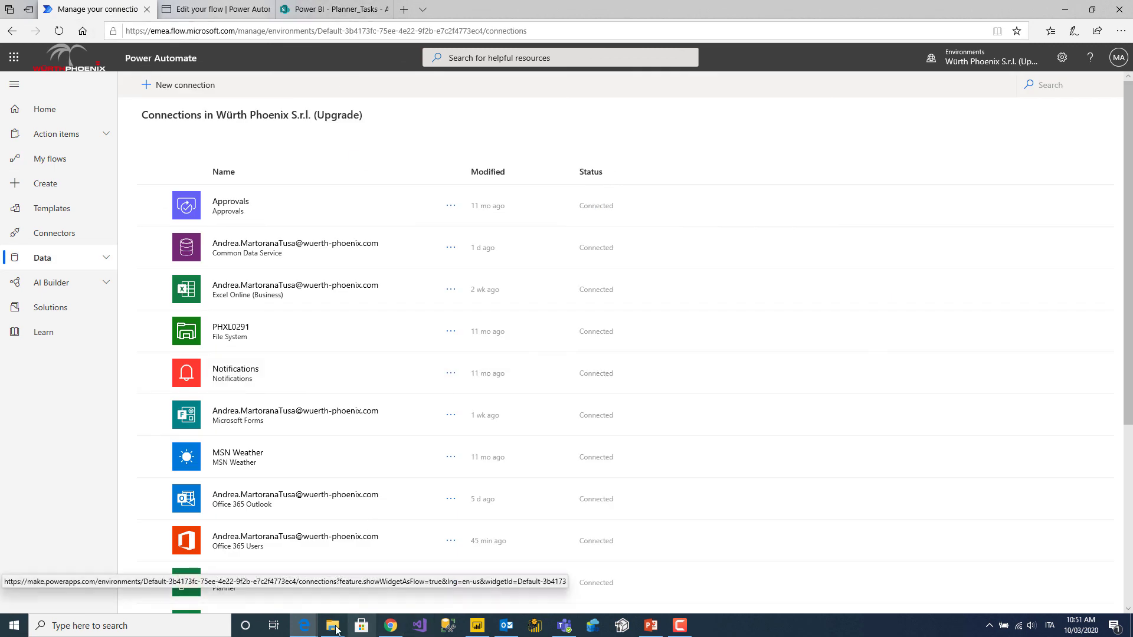
Bring back the flow editor and expand the 'Get user detail for every id' loop below Get items.
mouse_move(319, 614)
left_click(344, 584)
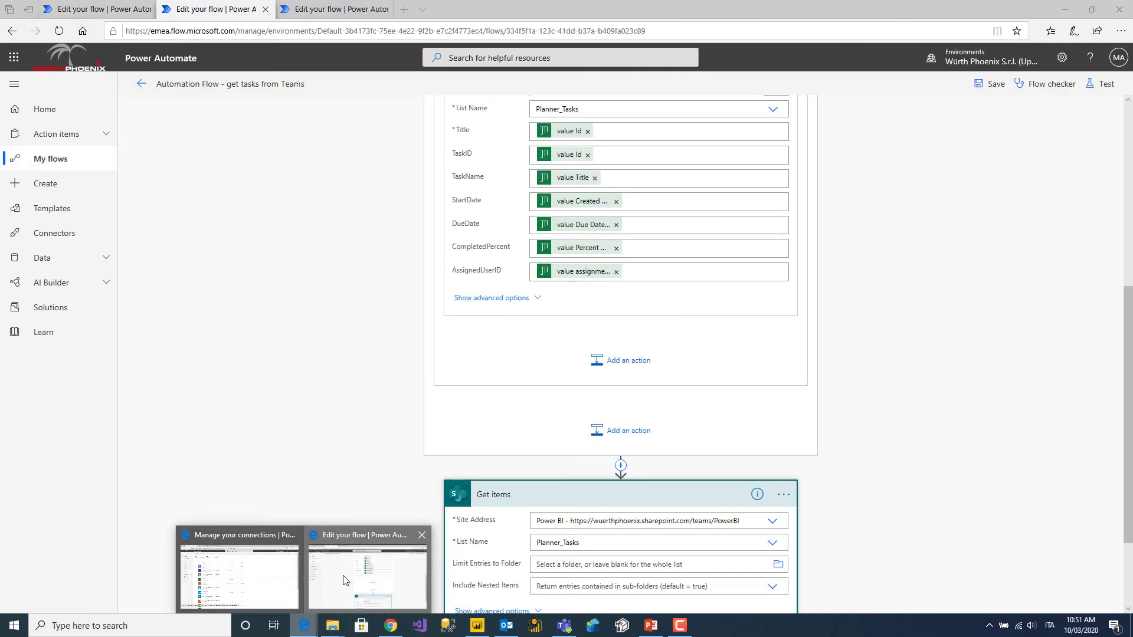
scroll(995, 300, "down", 2)
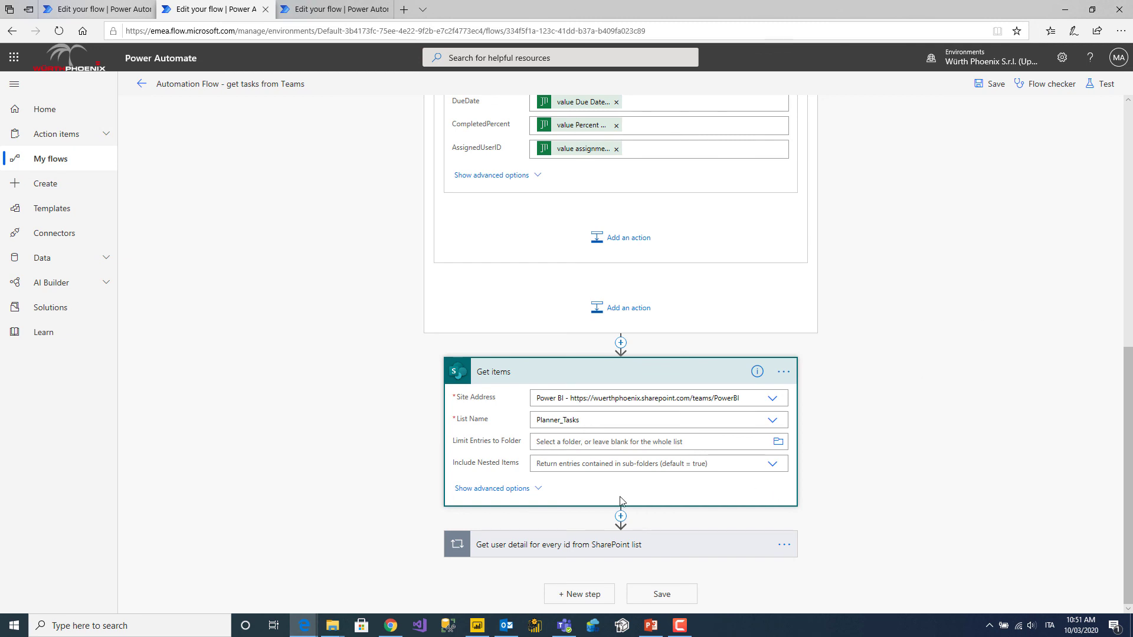
left_click(559, 548)
scroll(1060, 364, "down", 3)
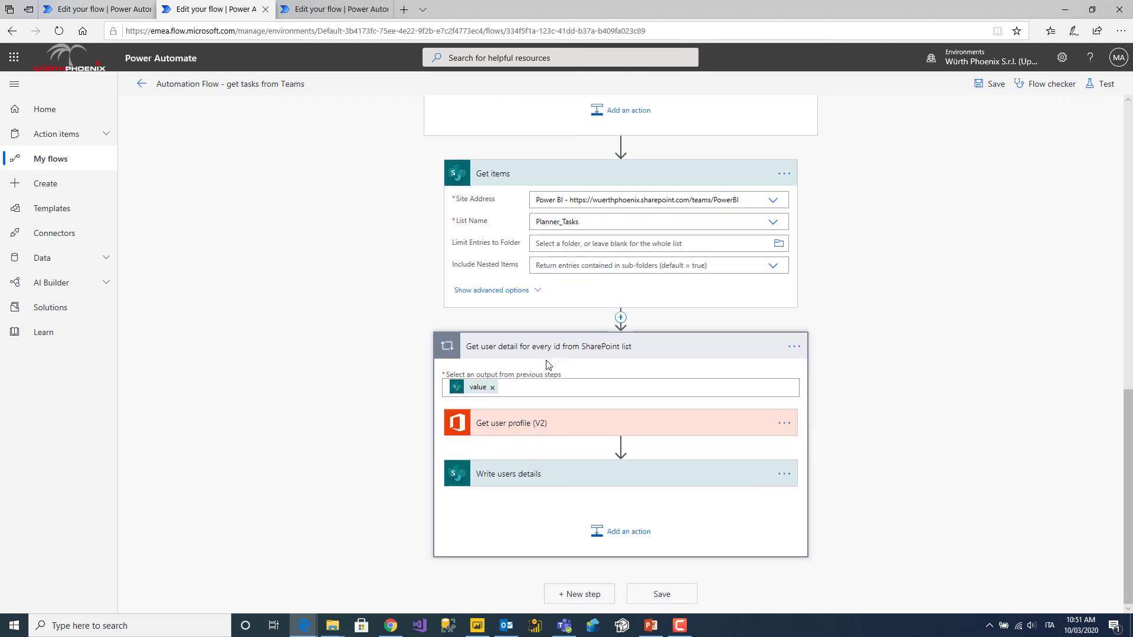
Expand the Get user profile (V2) and Write users details steps to review their settings.
left_click(508, 429)
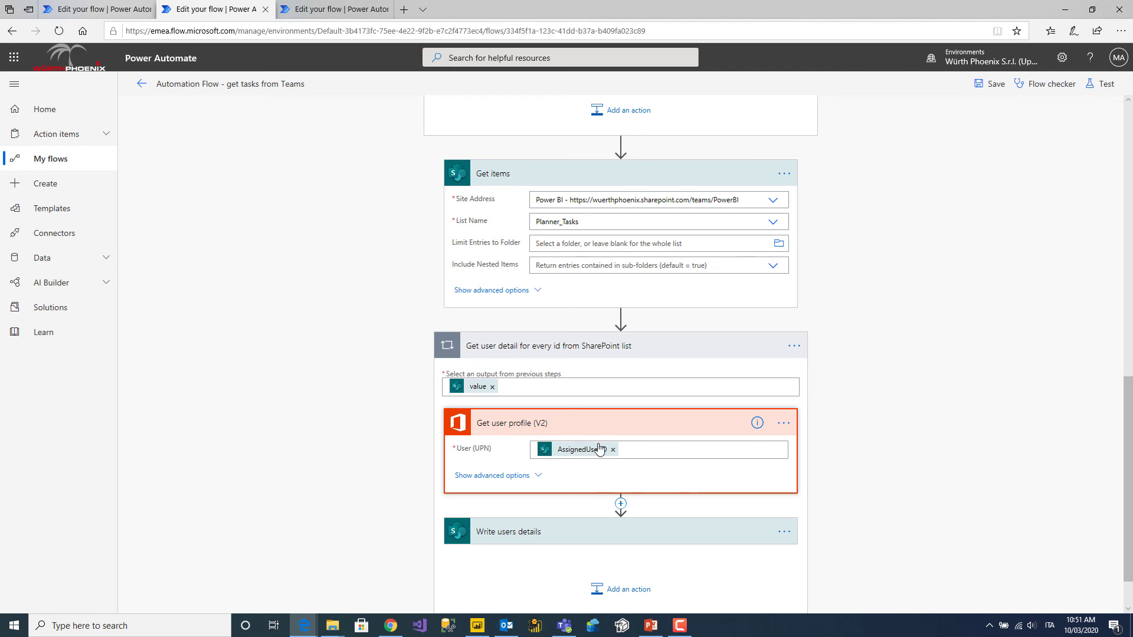
mouse_move(602, 449)
scroll(601, 450, "down", 1)
left_click(582, 481)
scroll(1017, 512, "down", 3)
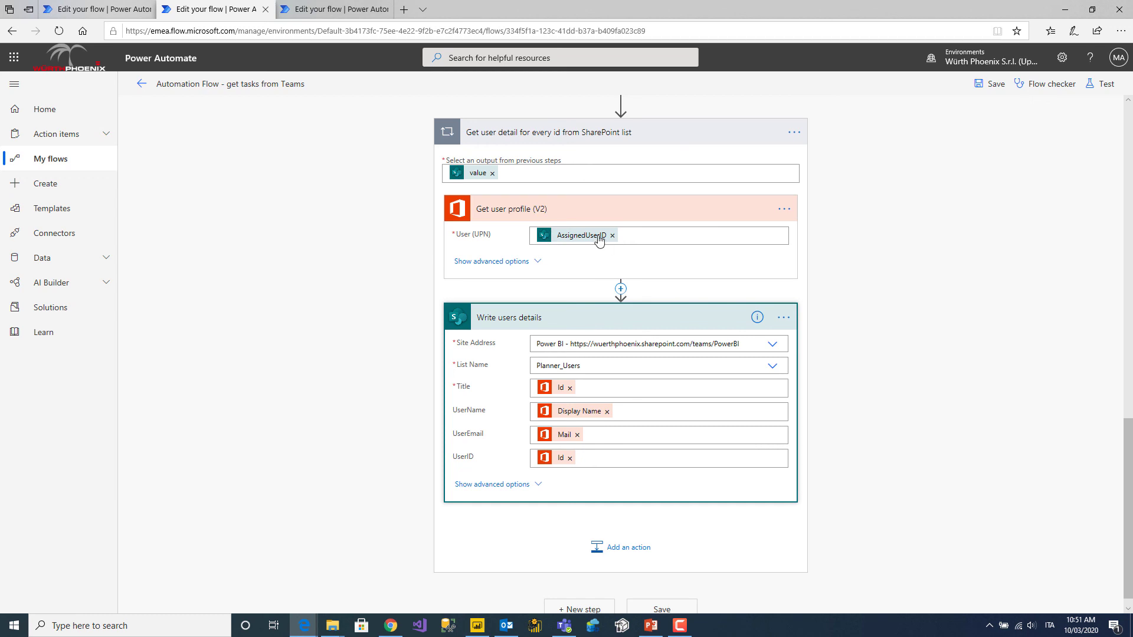
mouse_move(550, 390)
mouse_move(593, 416)
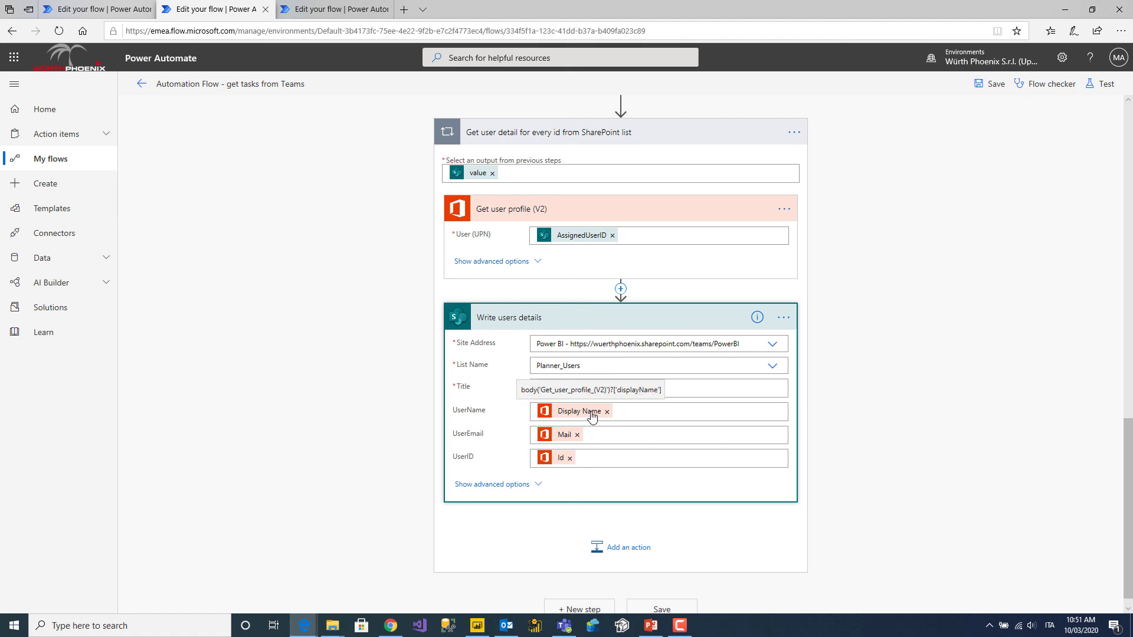
mouse_move(566, 441)
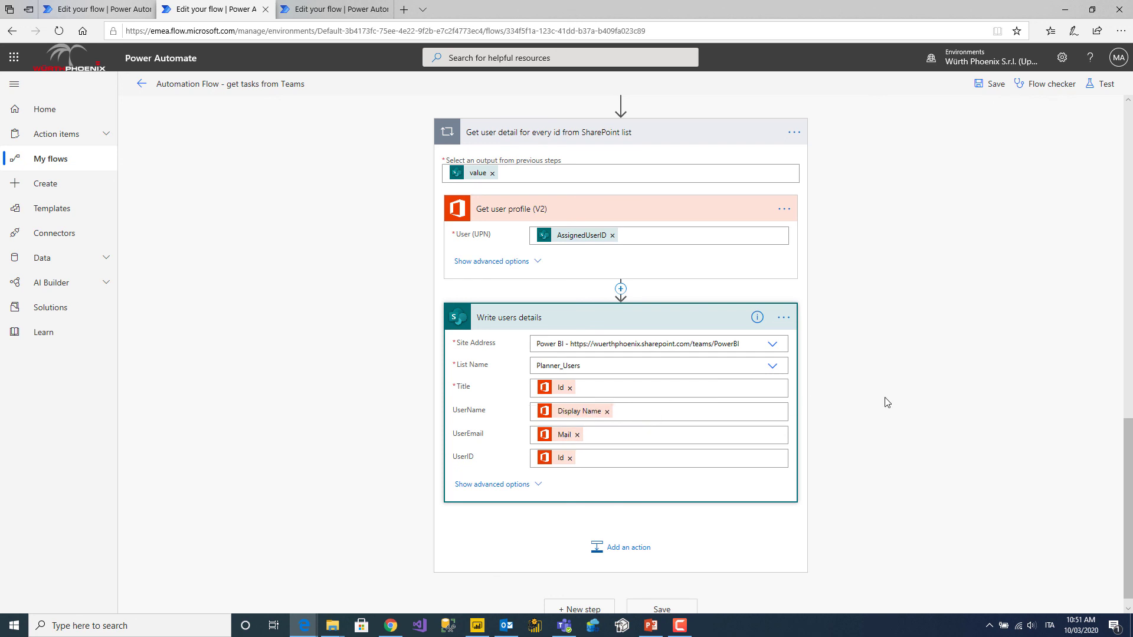
scroll(887, 402, "up", 3)
scroll(885, 400, "up", 3)
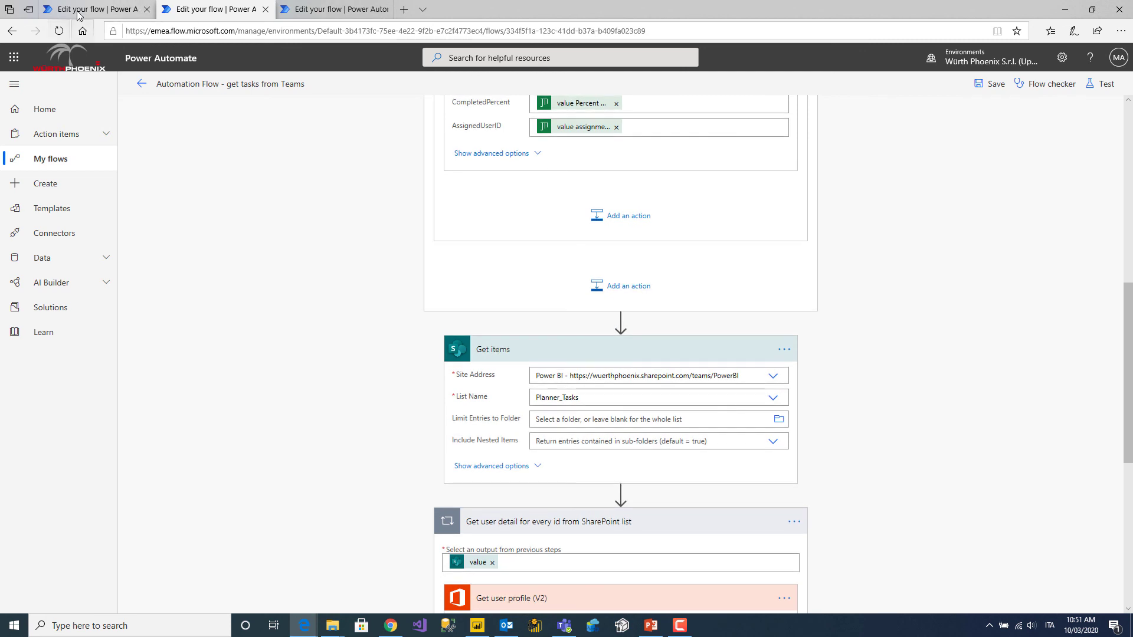
mouse_move(303, 627)
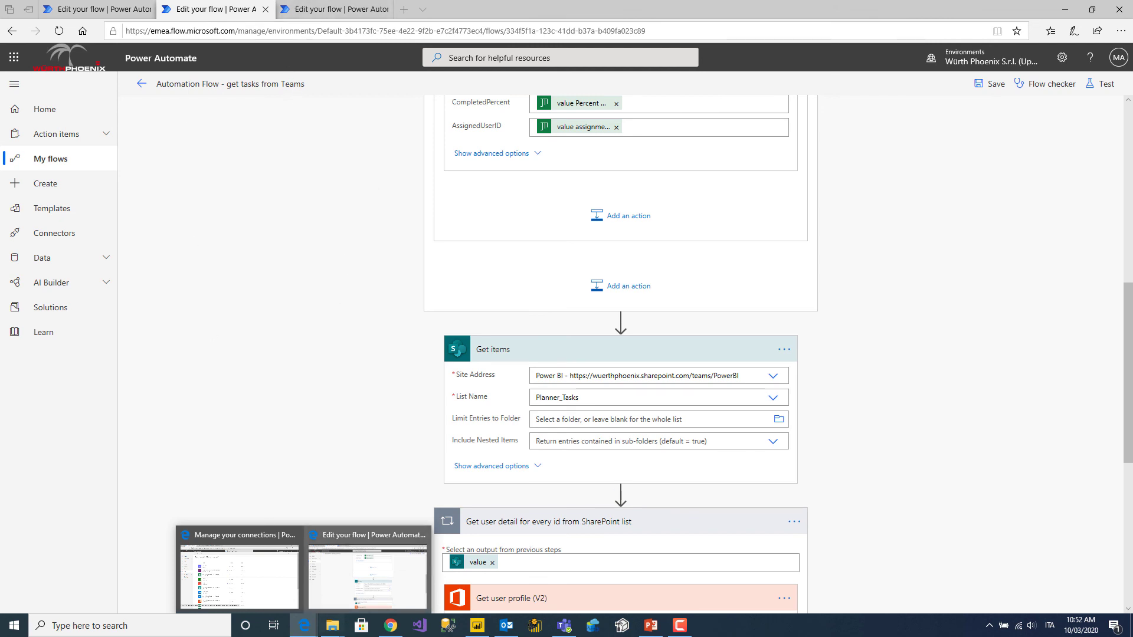
Review the Planner_Tasks and Planner_Users lists, then show the Create a new planner task flow details.
left_click(243, 567)
left_click(301, 9)
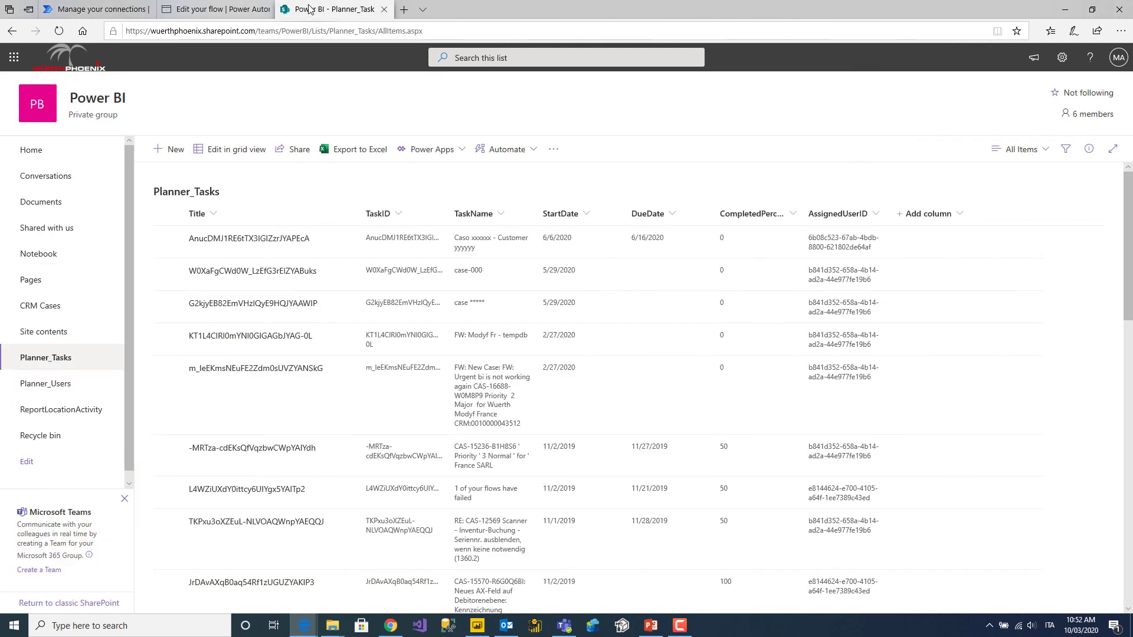
left_click(57, 392)
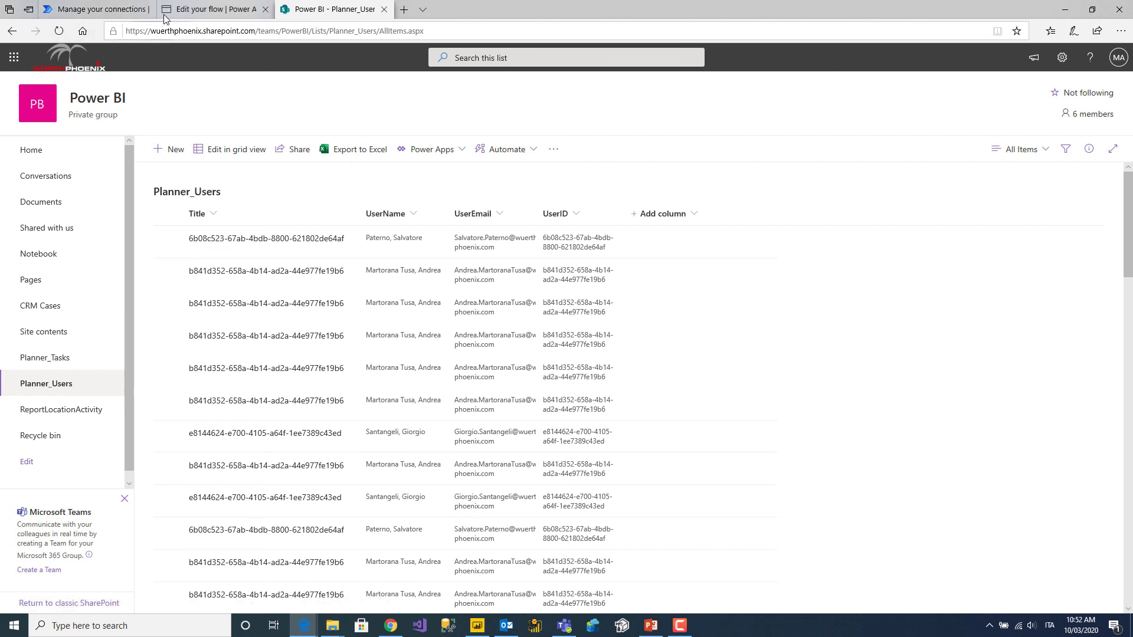
left_click(213, 9)
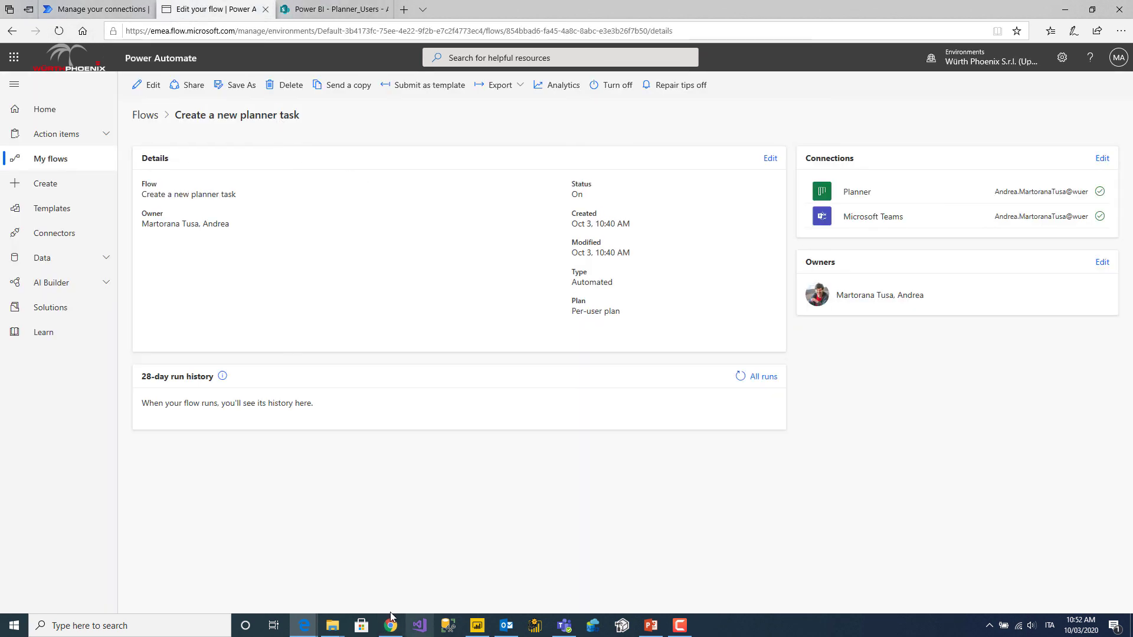
Return to the flow editor and scroll to Write users details filling Id, display name and mail.
mouse_move(304, 624)
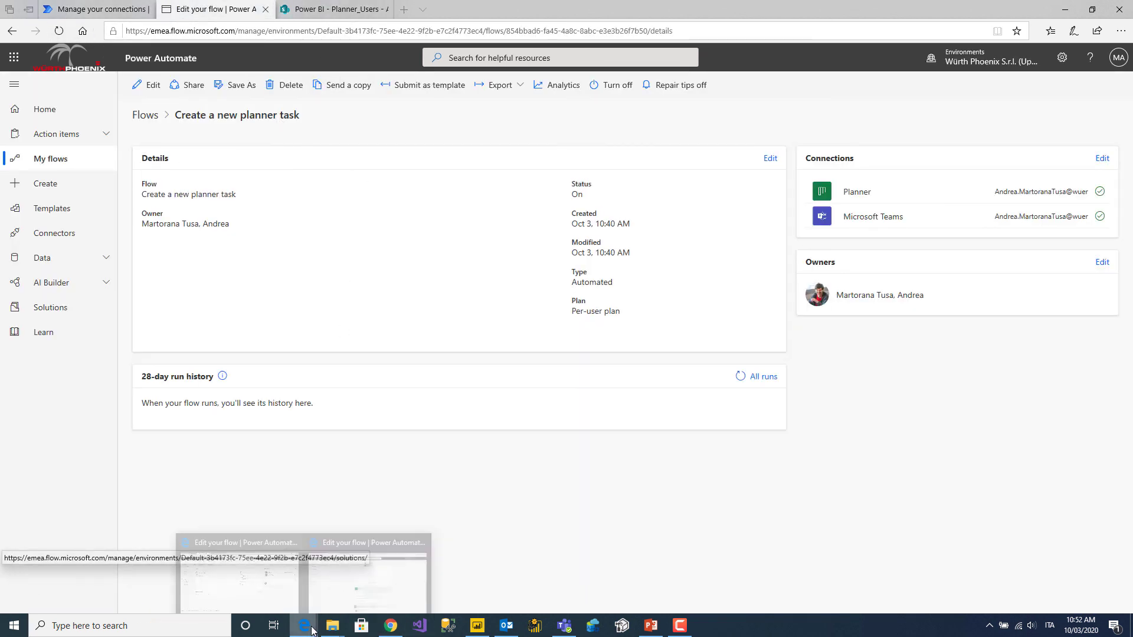
left_click(381, 583)
scroll(555, 500, "down", 5)
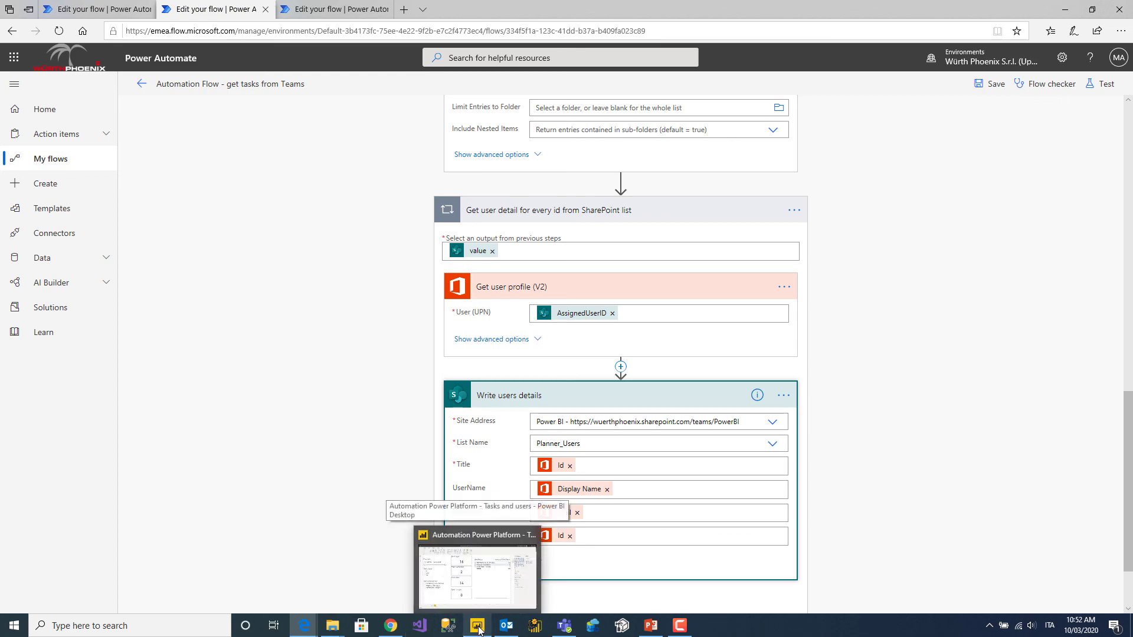
left_click(475, 566)
Open and dismiss the File menu, then minimize the Tasks and users report window.
left_click(18, 31)
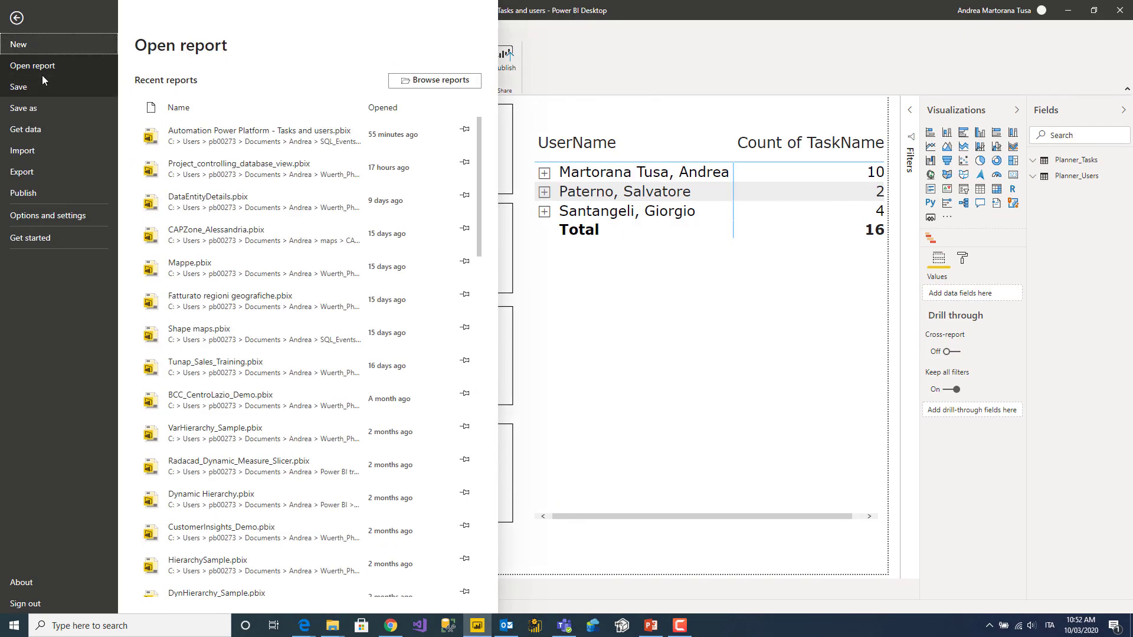
key("Escape")
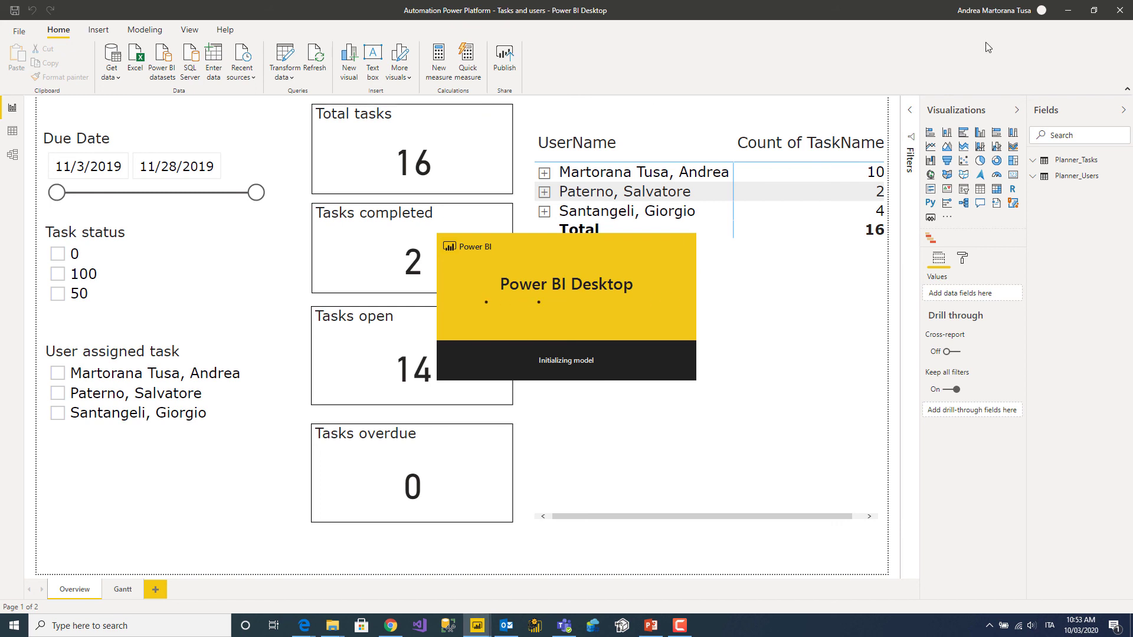
left_click(1071, 10)
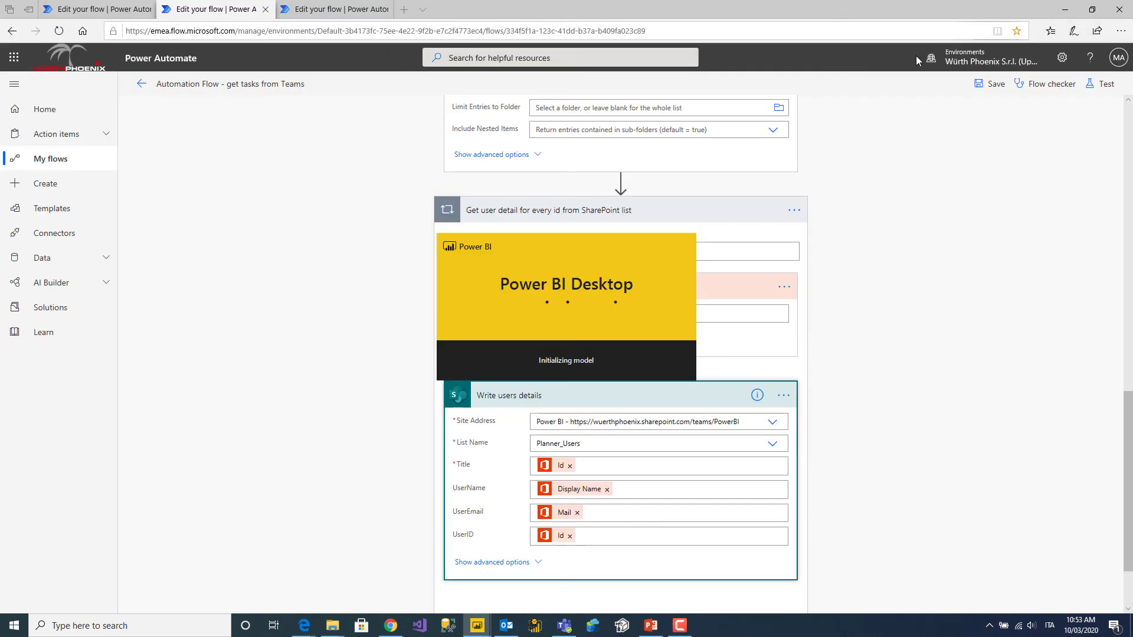
mouse_move(304, 626)
left_click(288, 578)
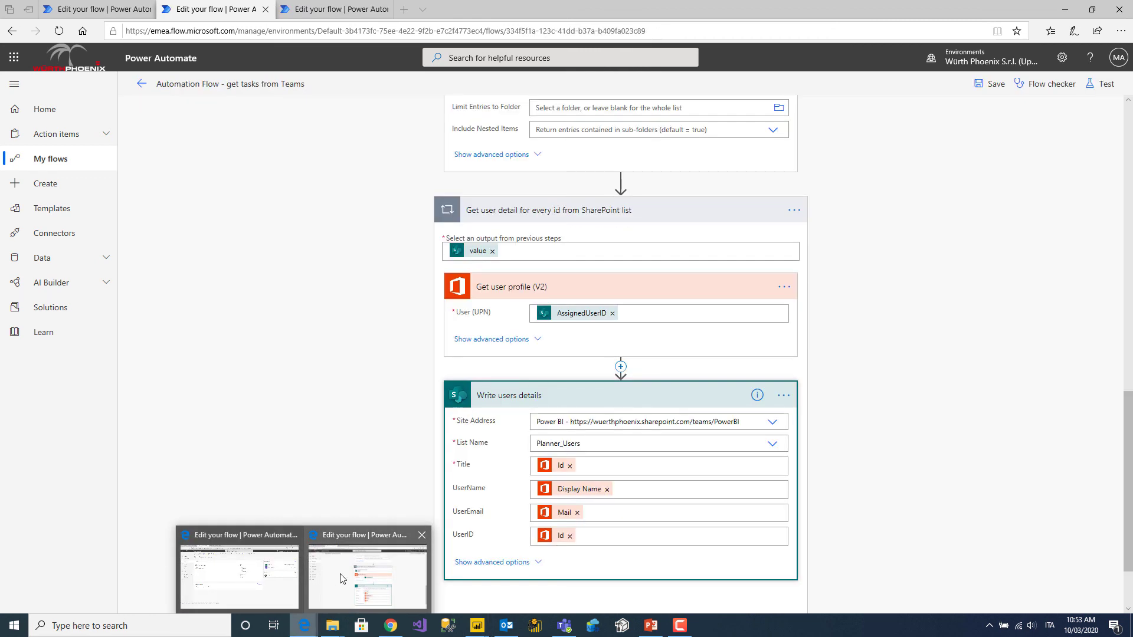
Select the SharePoint site part of the Planner_Users page address in the browser.
mouse_move(311, 630)
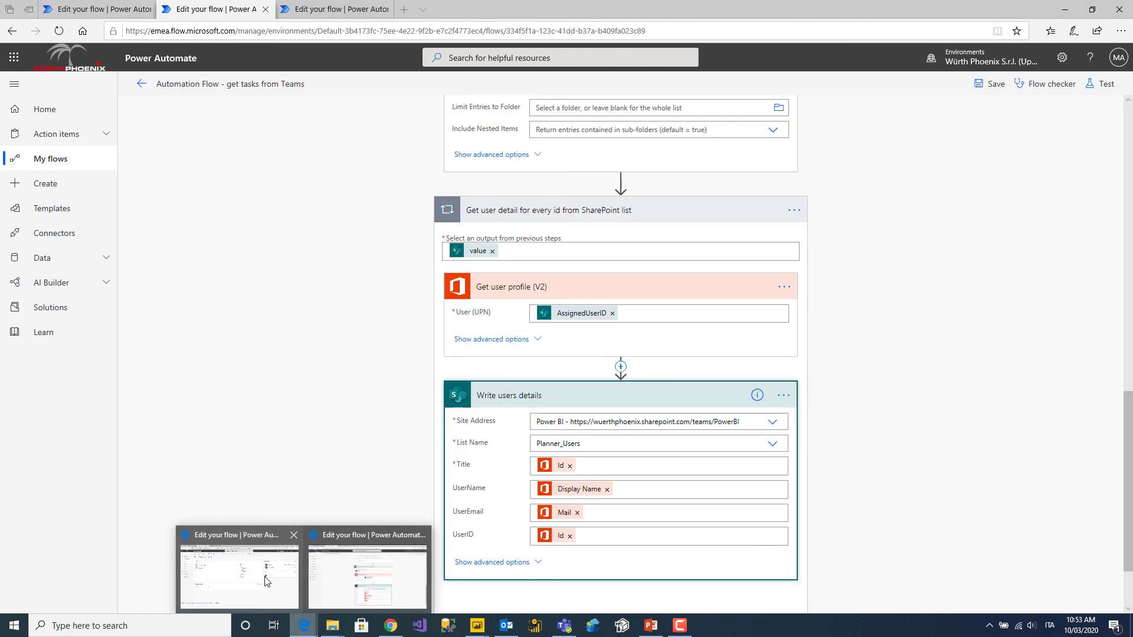
left_click(273, 581)
left_click(302, 18)
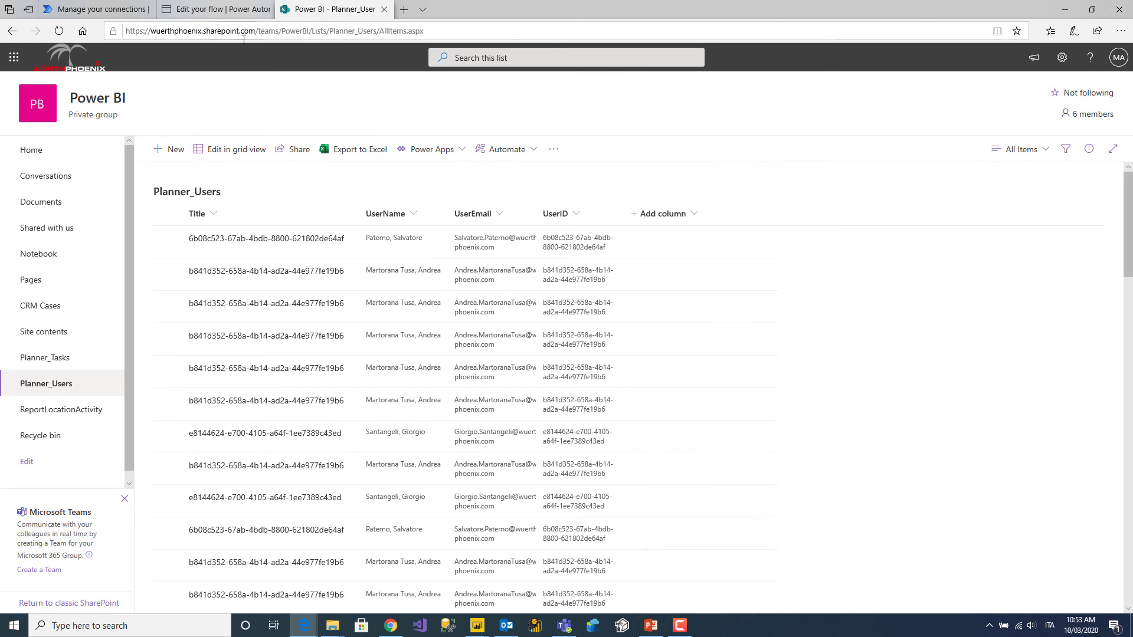
left_click(308, 30)
left_click_drag(308, 31, 112, 45)
key("alt+Tab")
left_click(1066, 9)
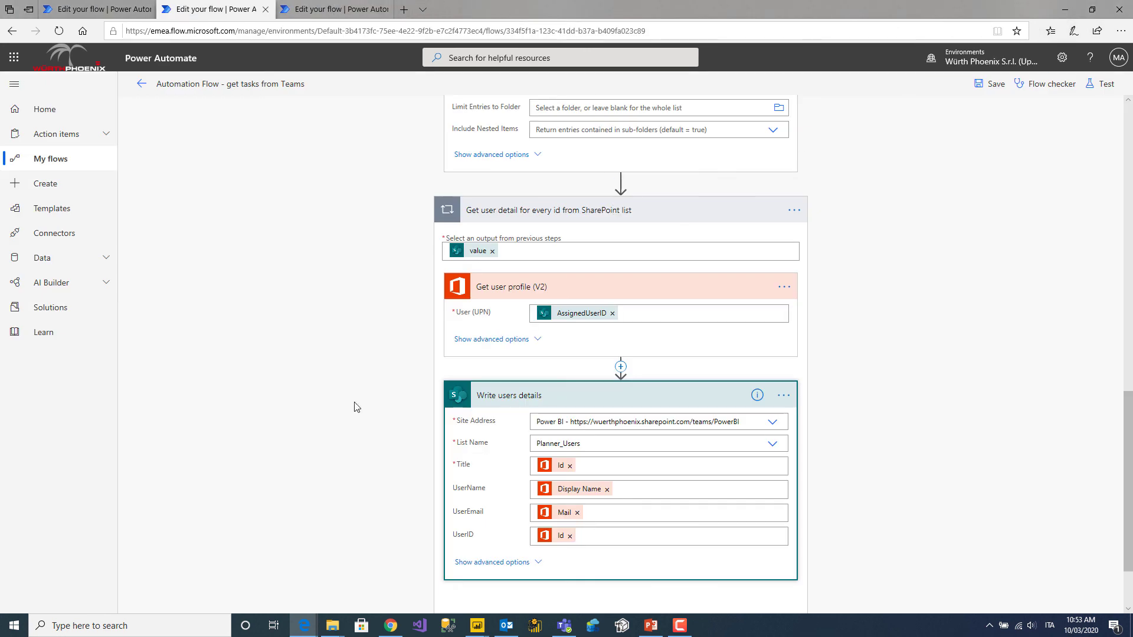
In the untitled report, start a SharePoint Online List connection via Get data > More, searching 'sha'.
mouse_move(477, 624)
left_click(502, 588)
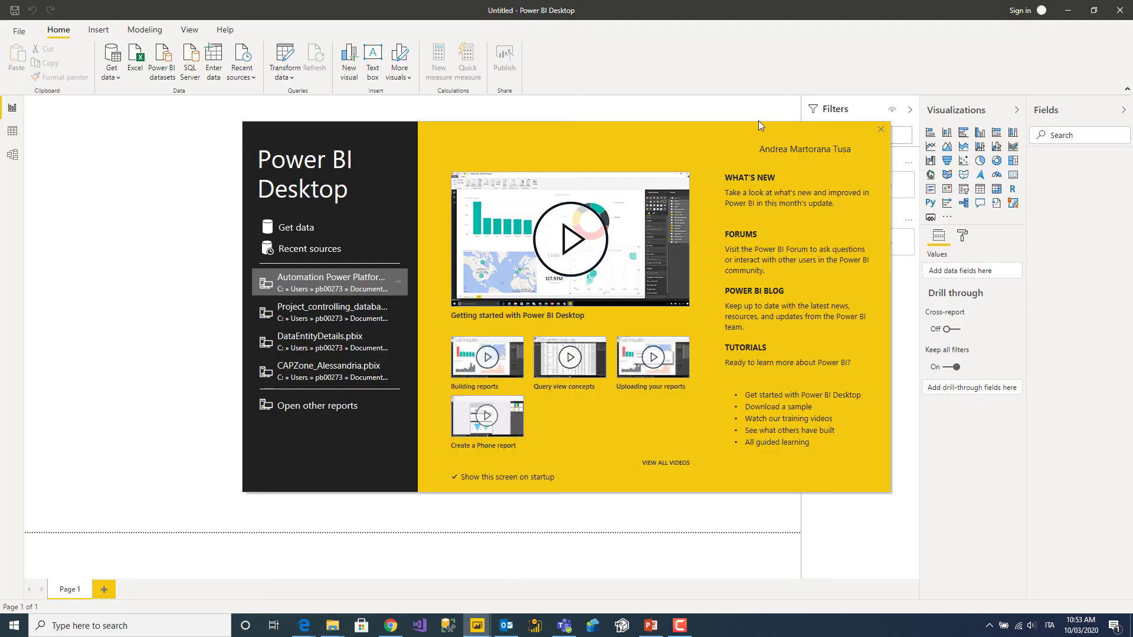
left_click(880, 128)
left_click(105, 77)
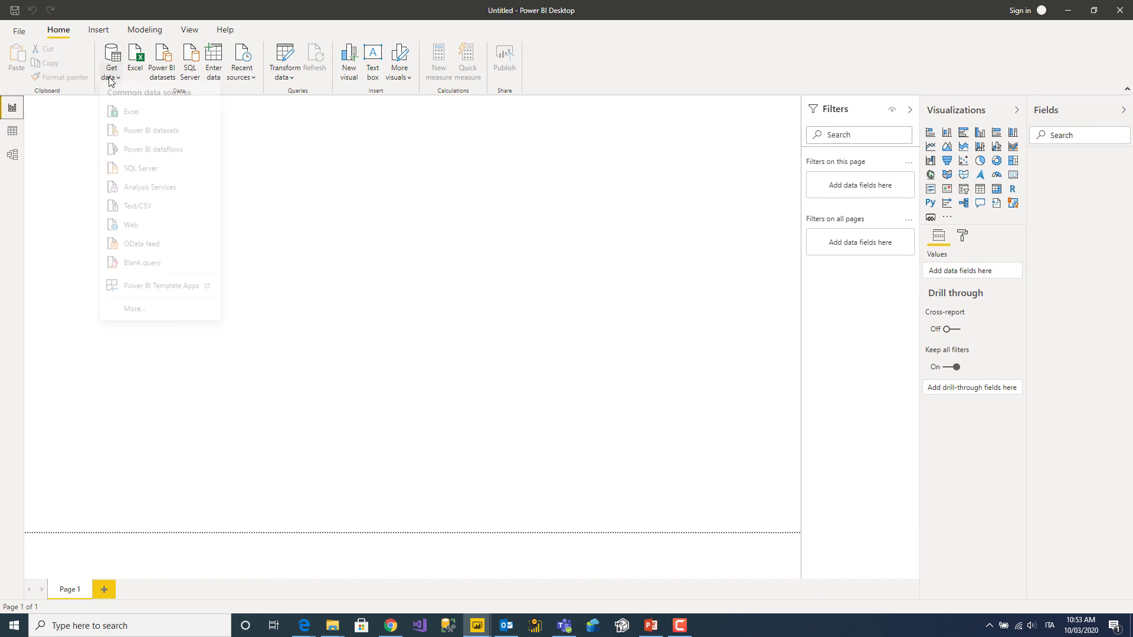
left_click(134, 313)
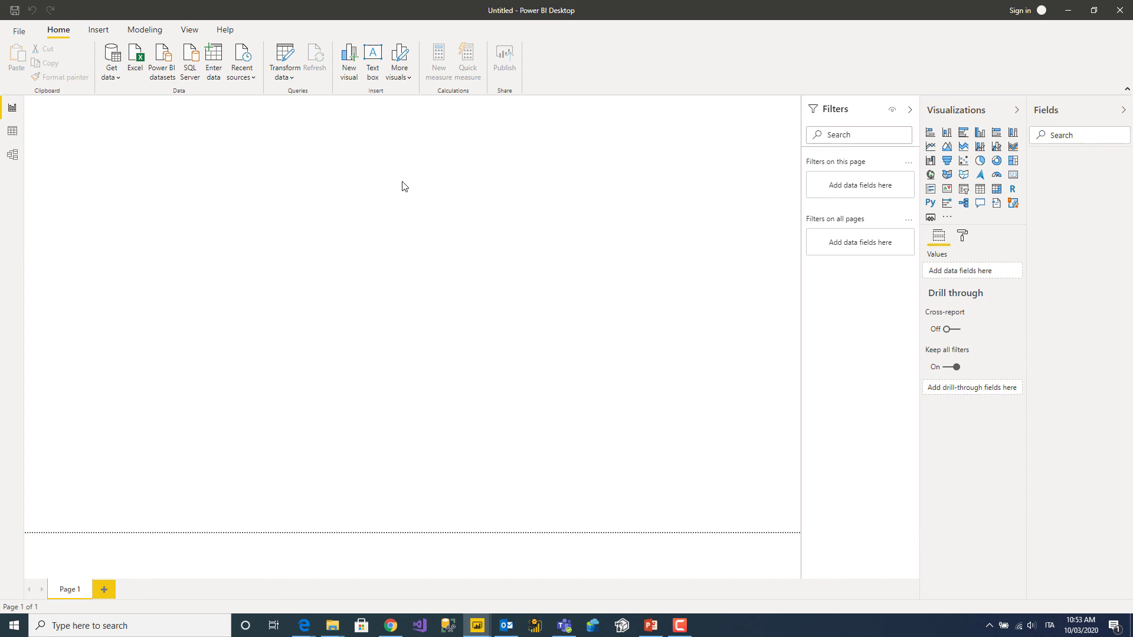
type("share")
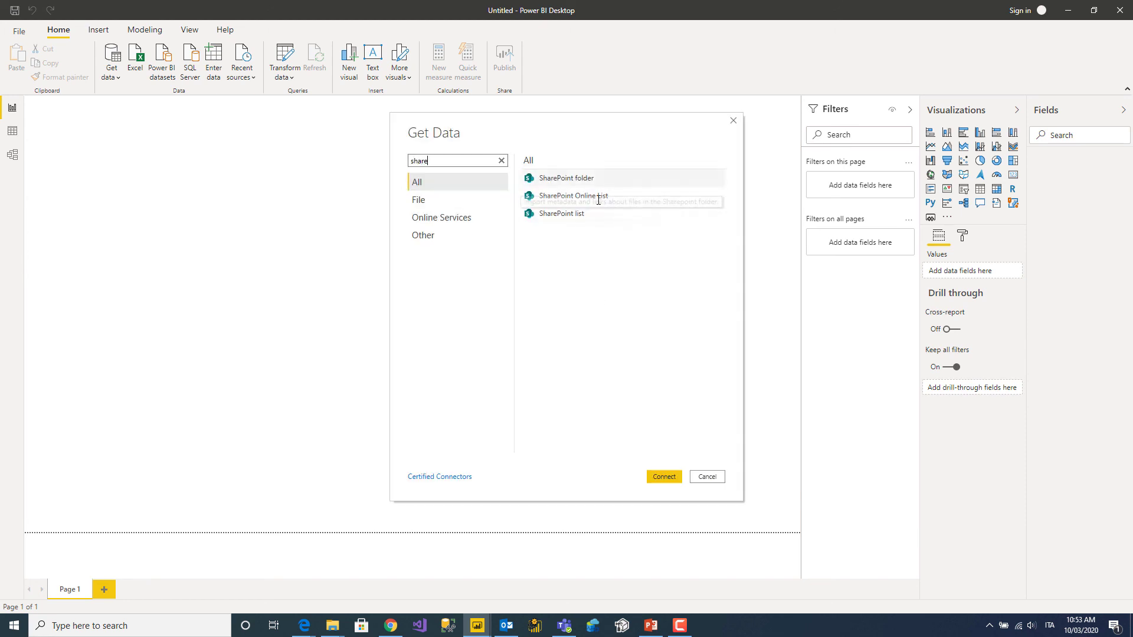
left_click(582, 195)
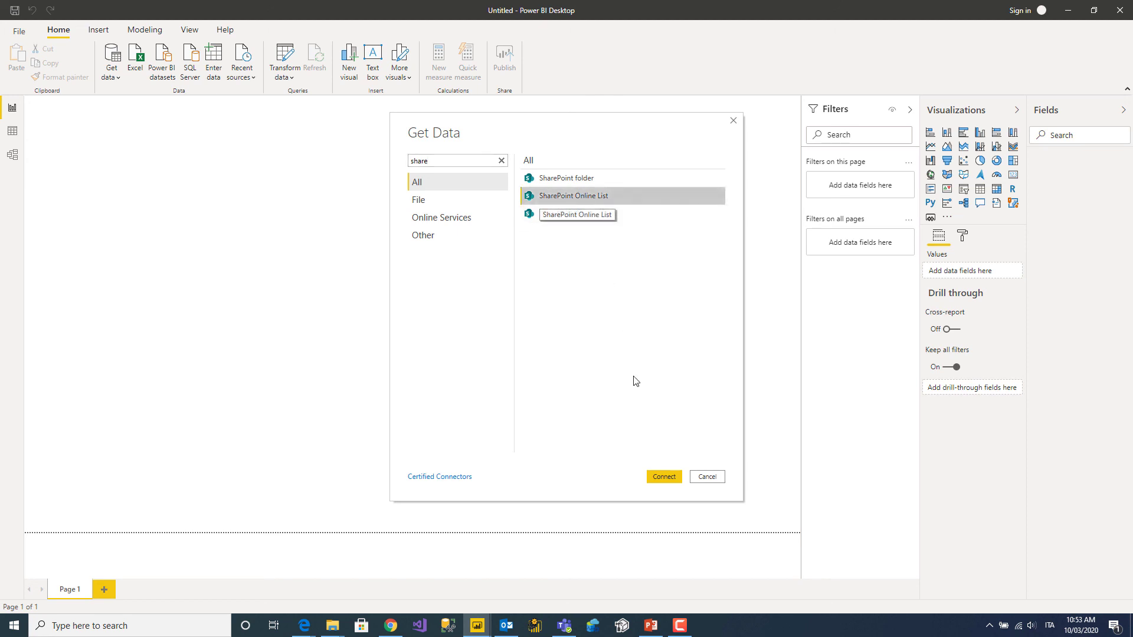
left_click(665, 476)
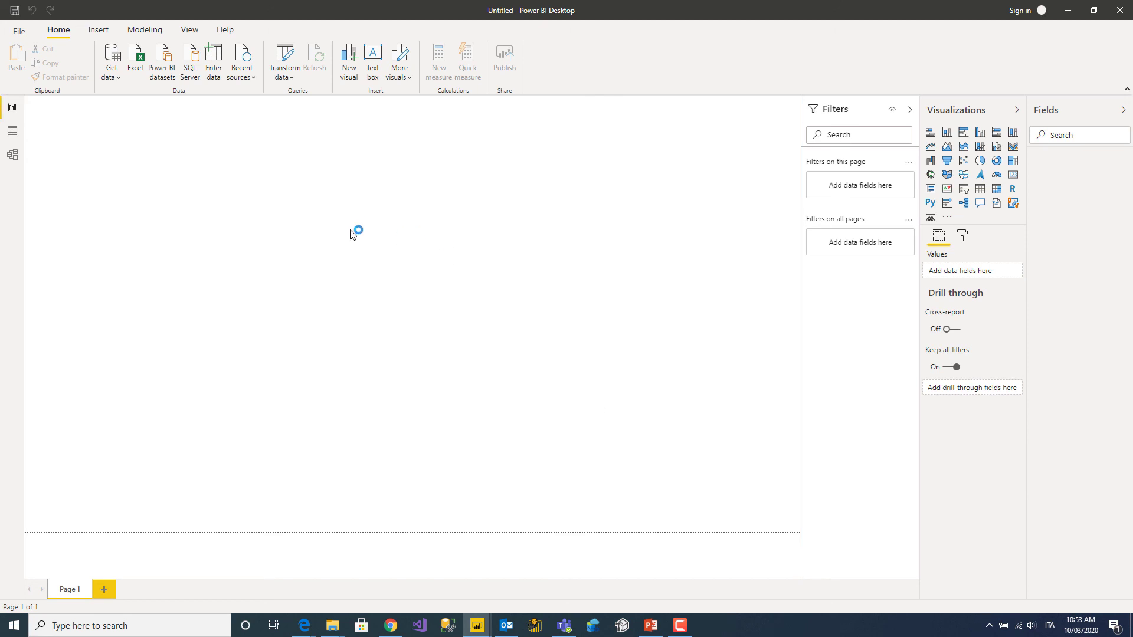
key("ctrl+v")
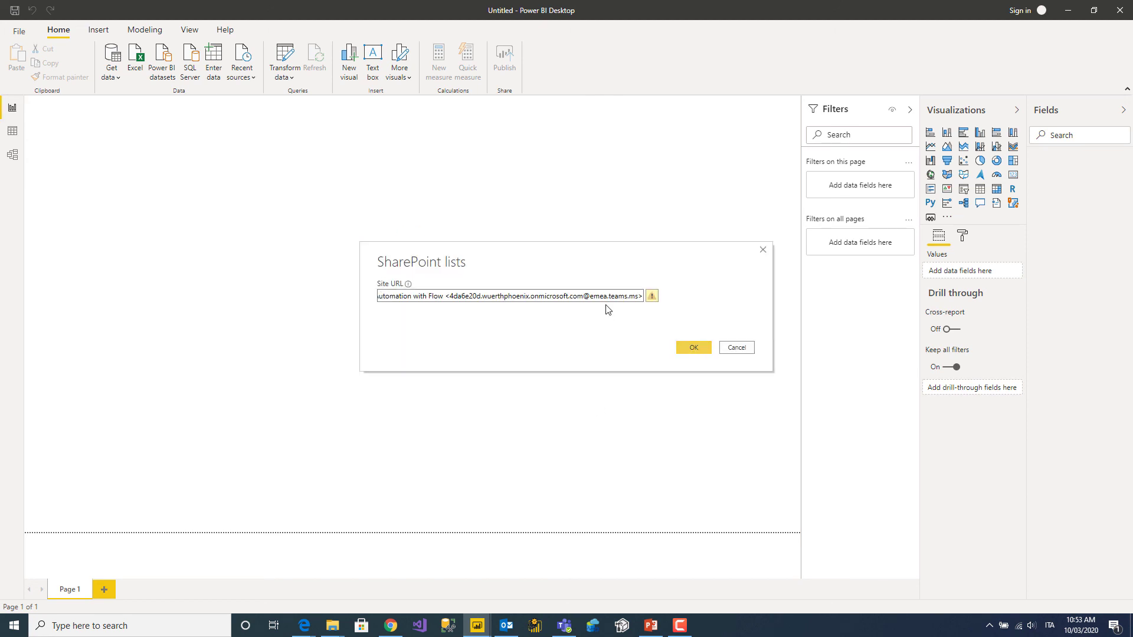
key("BackSpace")
key("BackSpace")
key("BackSpace")
key("BackSpace")
key("BackSpace")
key("BackSpace")
key("BackSpace")
key("BackSpace")
key("BackSpace")
key("BackSpace")
key("BackSpace")
key("BackSpace")
key("BackSpace")
key("BackSpace")
key("BackSpace")
key("BackSpace")
key("BackSpace")
key("BackSpace")
key("BackSpace")
key("BackSpace")
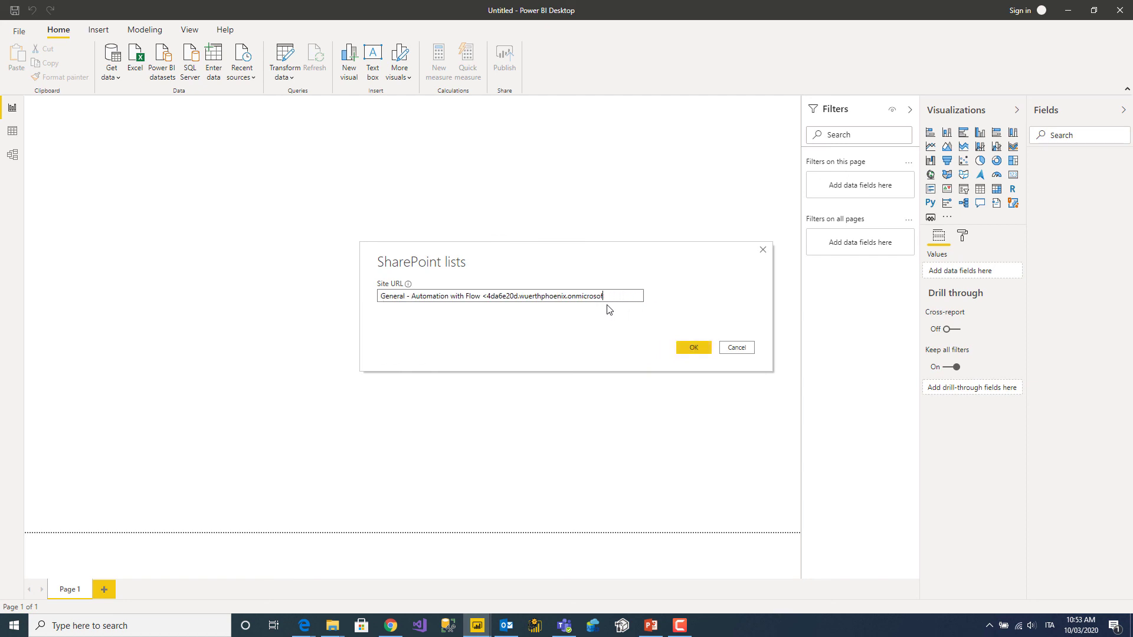
key("BackSpace")
key("BackSpace")
key("BackSpace")
key("BackSpace")
key("BackSpace")
key("BackSpace")
key("BackSpace")
key("BackSpace")
key("BackSpace")
key("BackSpace")
key("BackSpace")
key("BackSpace")
key("BackSpace")
key("BackSpace")
key("BackSpace")
key("BackSpace")
key("BackSpace")
key("BackSpace")
key("BackSpace")
key("BackSpace")
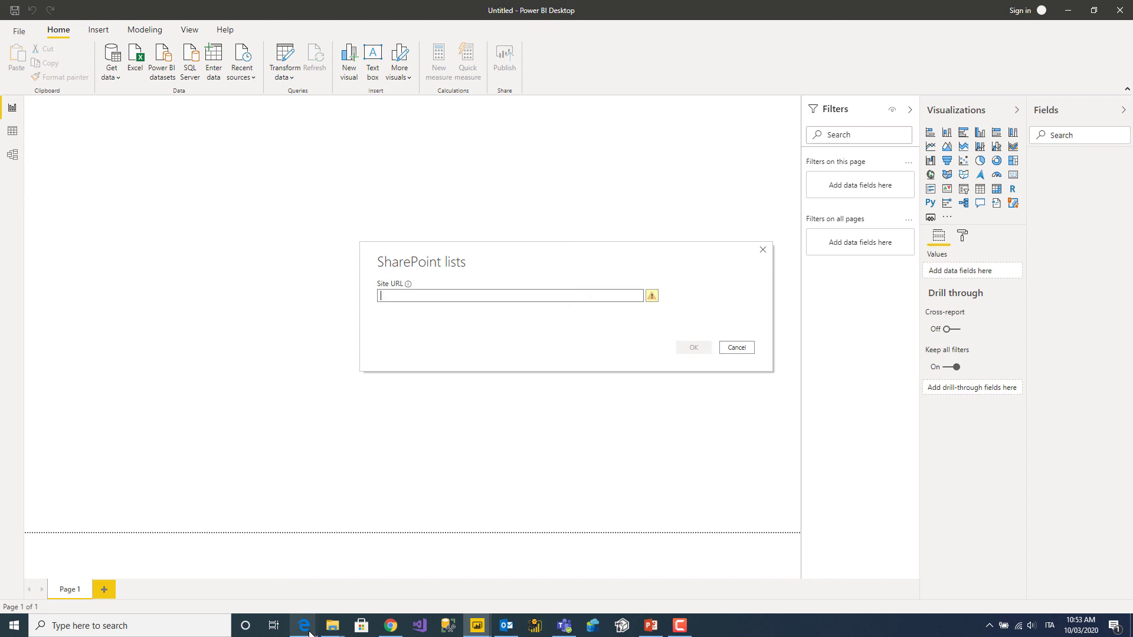
mouse_move(311, 620)
left_click(277, 577)
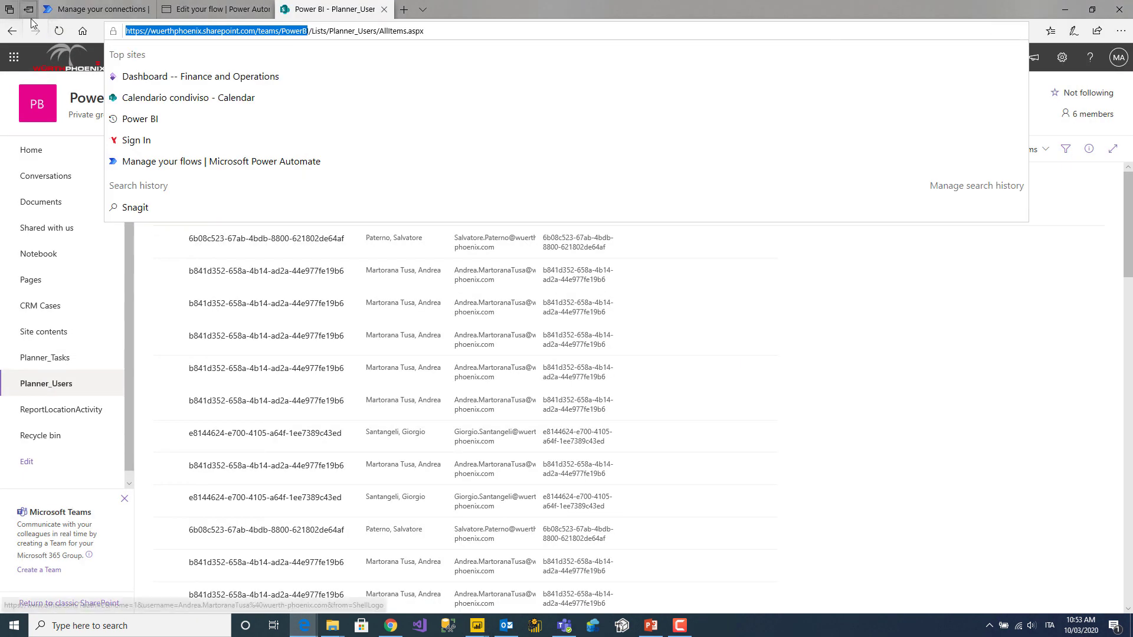
left_click(308, 30)
key("shift+Home")
key("ctrl+c")
left_click(476, 627)
left_click(515, 586)
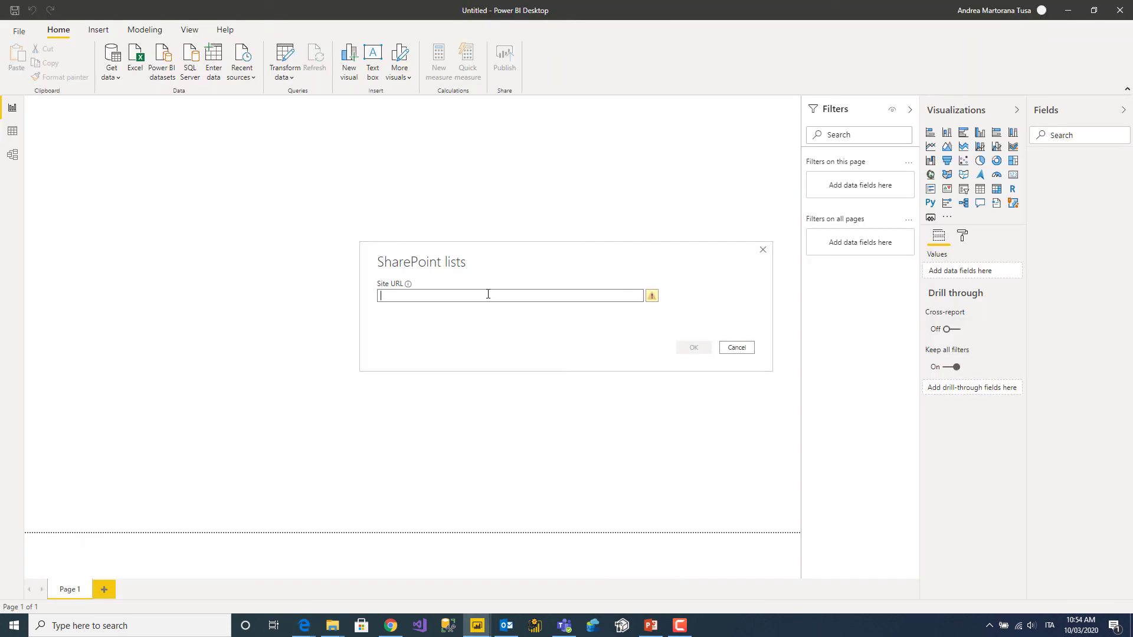
key("ctrl+v")
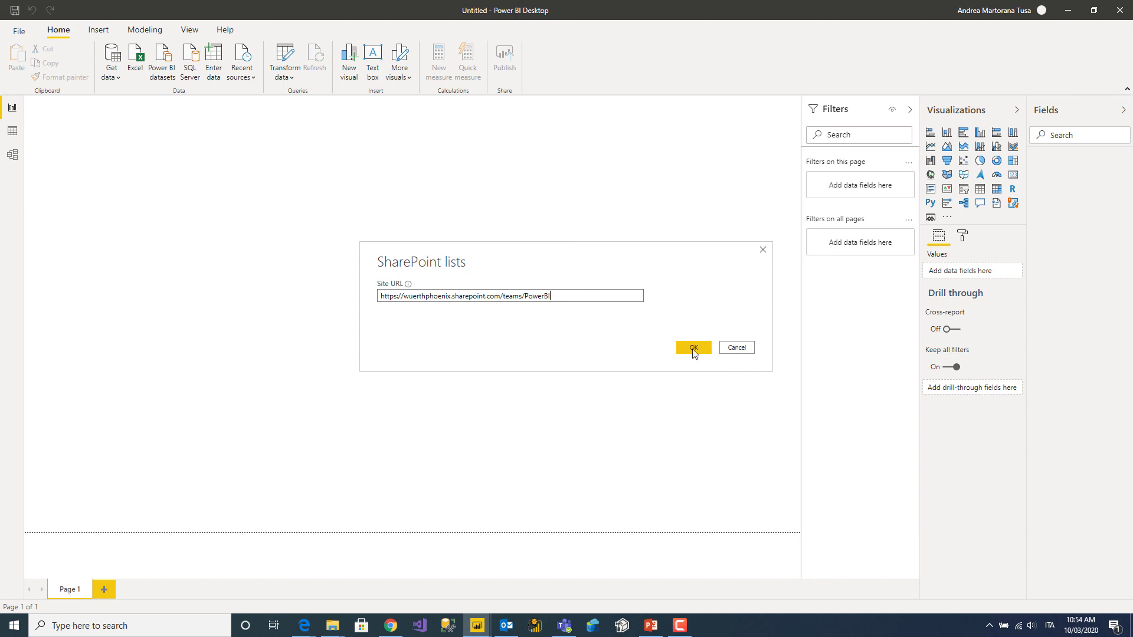
Confirm the URL, sign in with the Microsoft work account and its password, then connect.
left_click(694, 351)
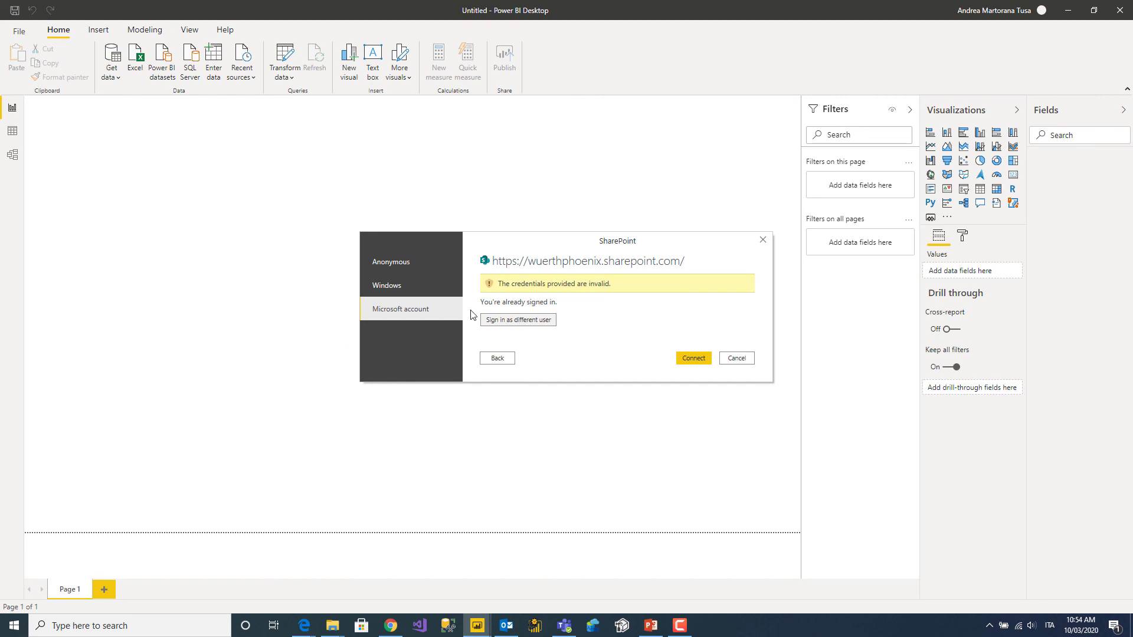
left_click(545, 321)
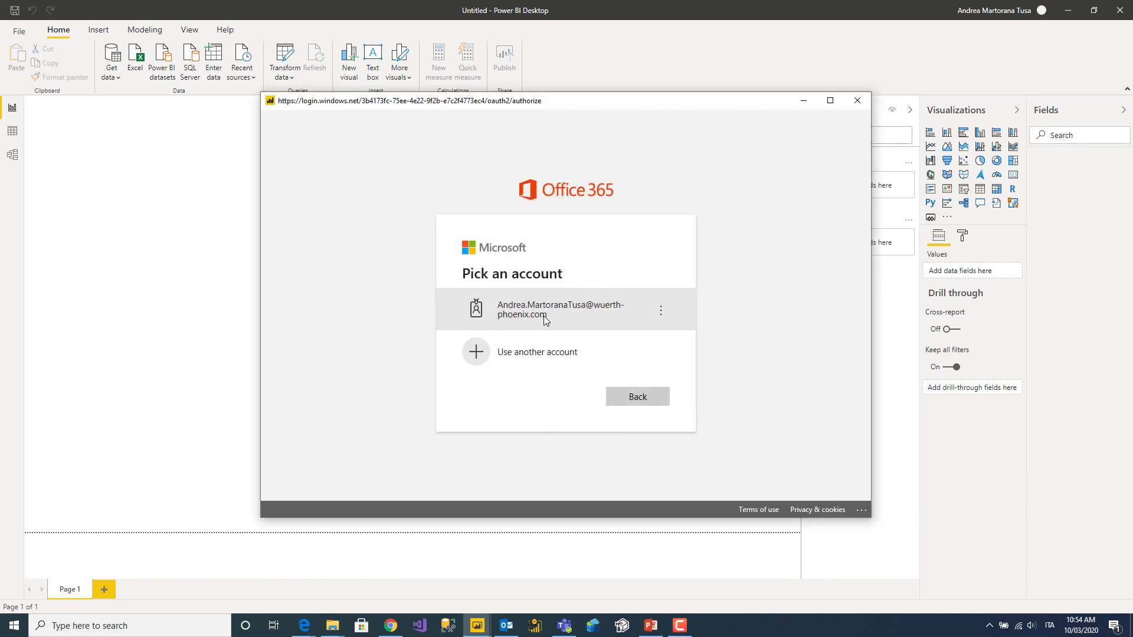
left_click(546, 320)
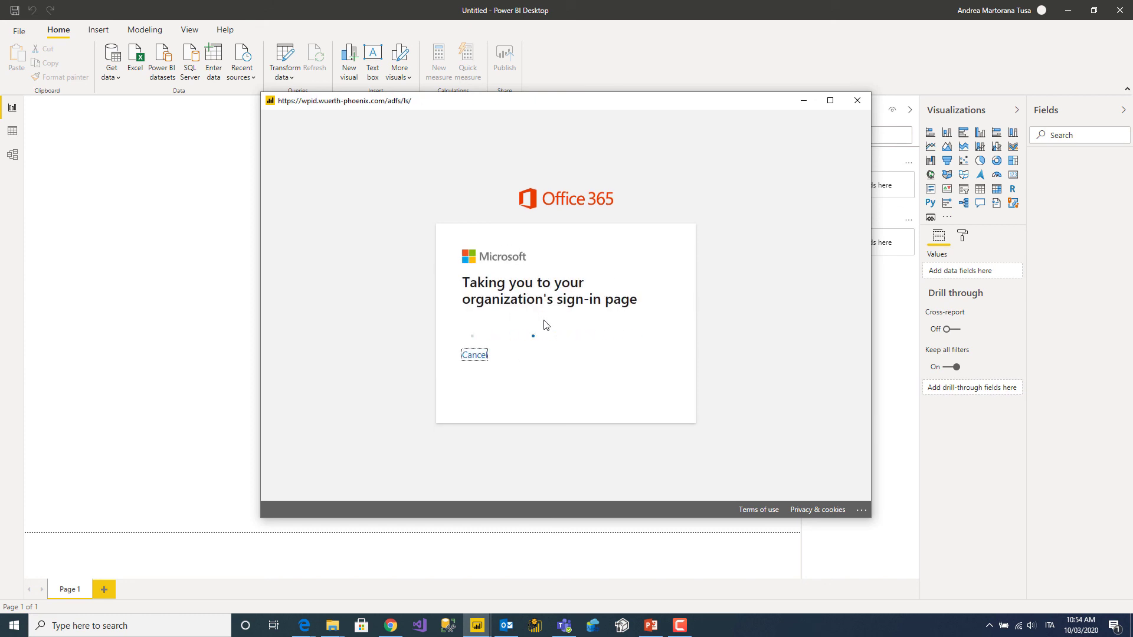
type("••")
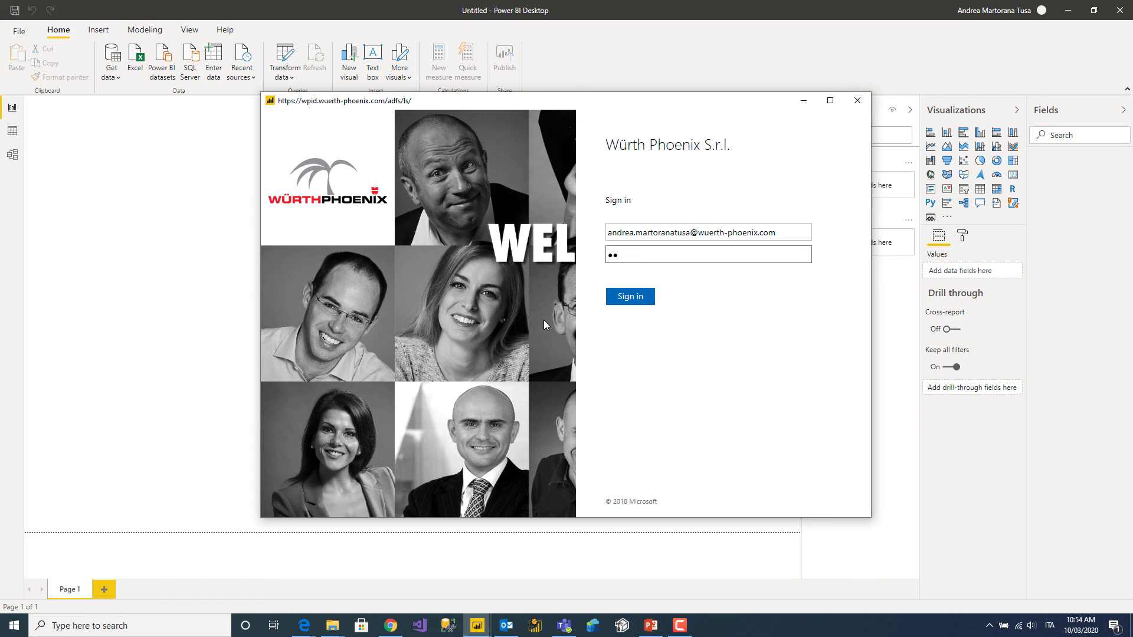
type("•••••••••••")
left_click(607, 297)
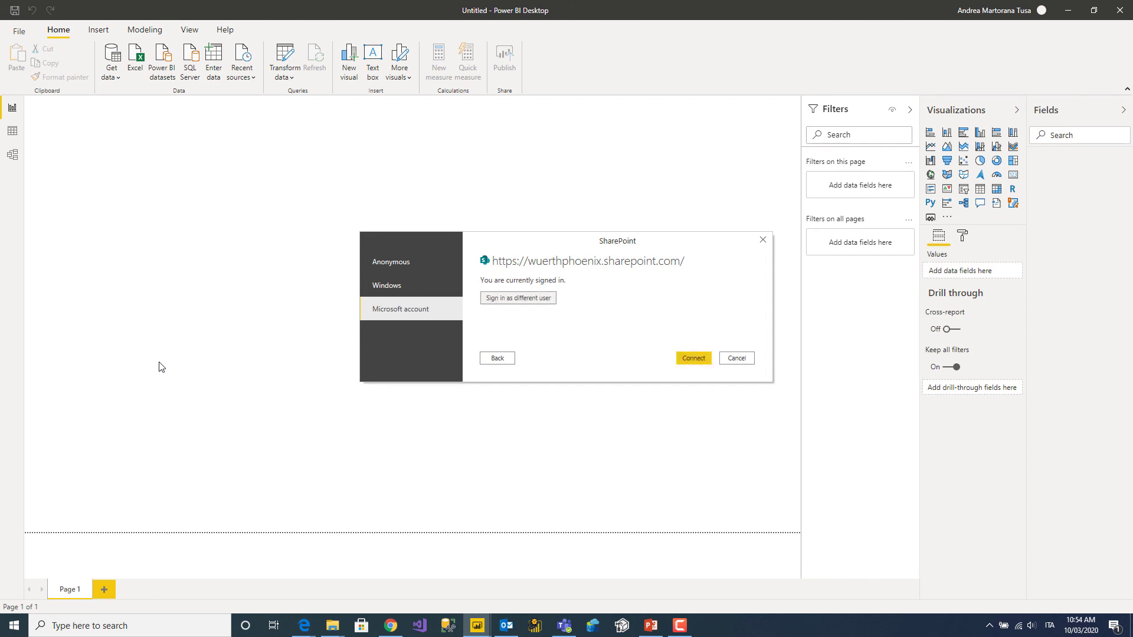
left_click(685, 358)
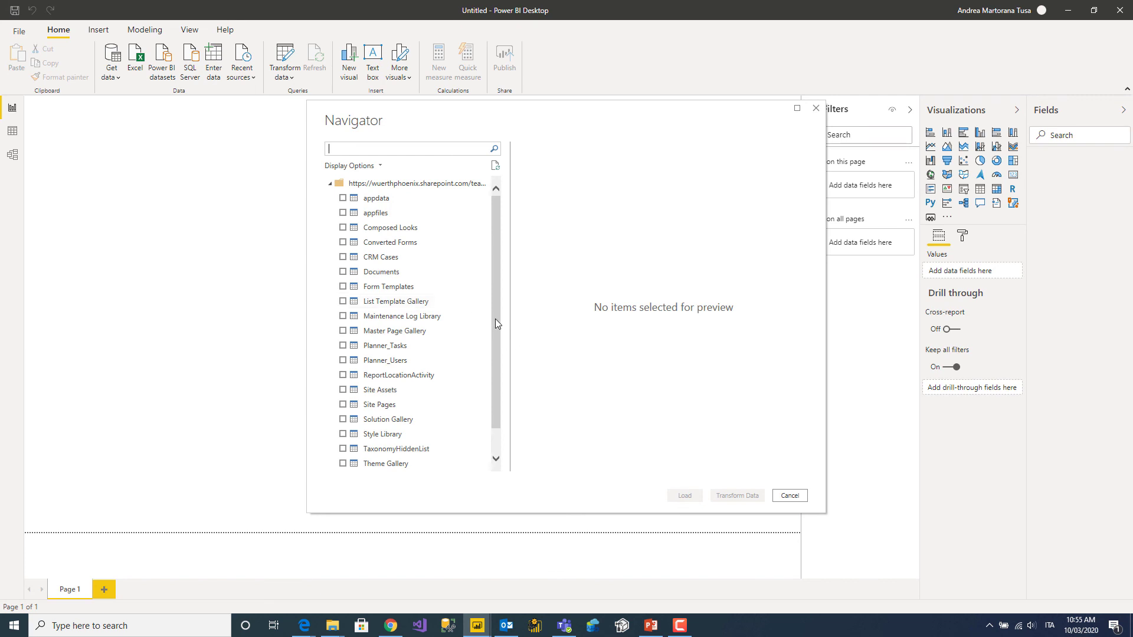
Tick Planner_Tasks and Planner_Users in the Navigator and load both lists.
left_click_drag(495, 318, 495, 388)
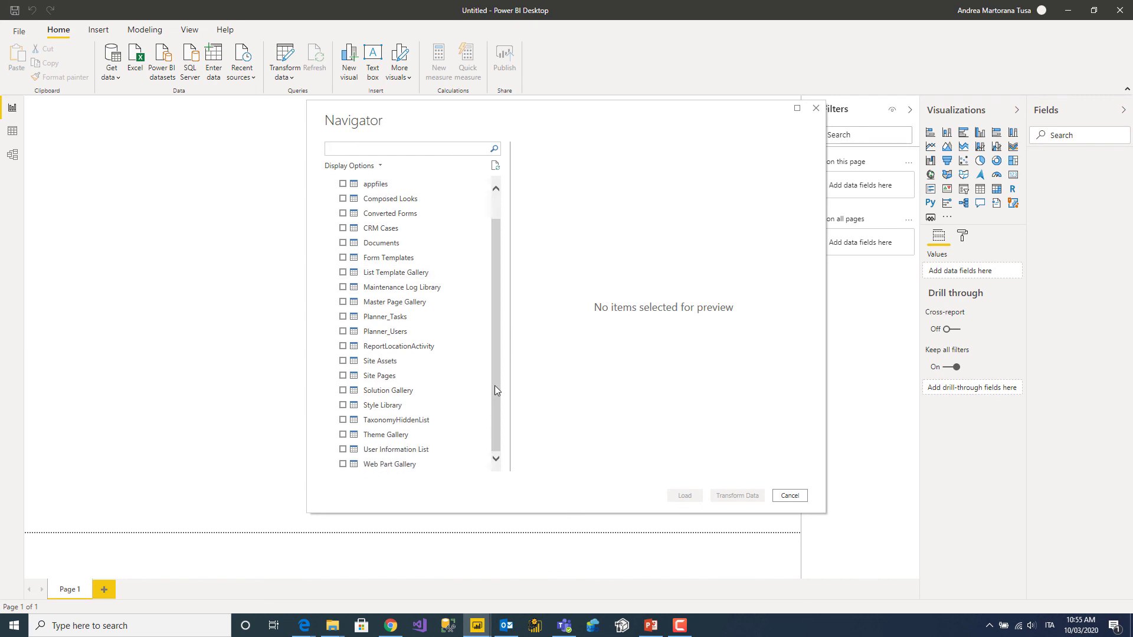
left_click(344, 317)
left_click(343, 332)
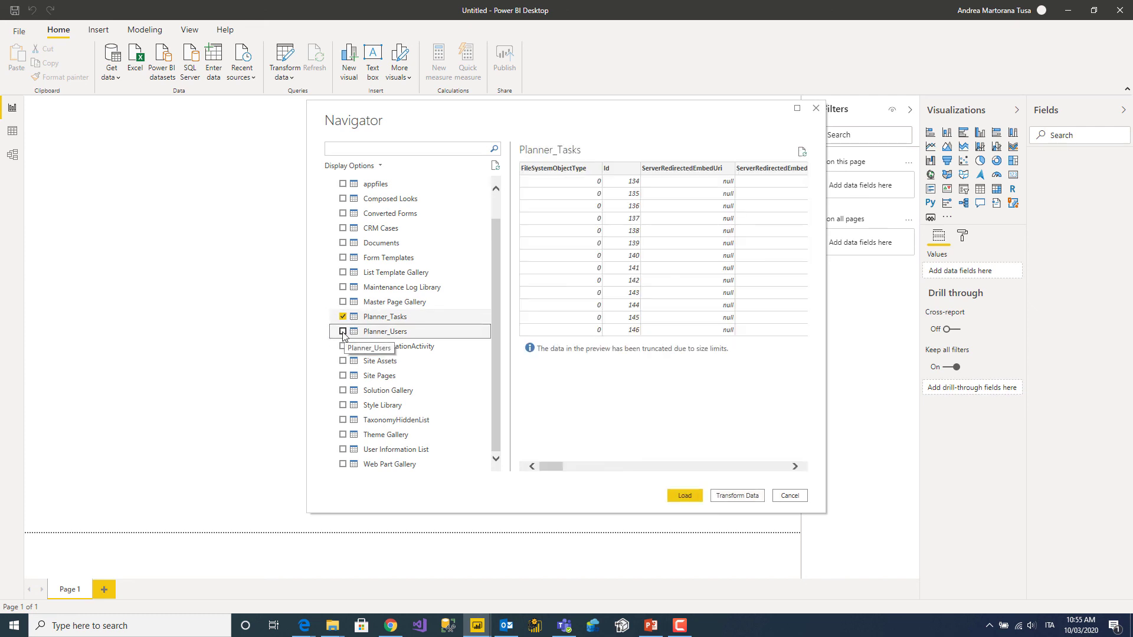
left_click(684, 496)
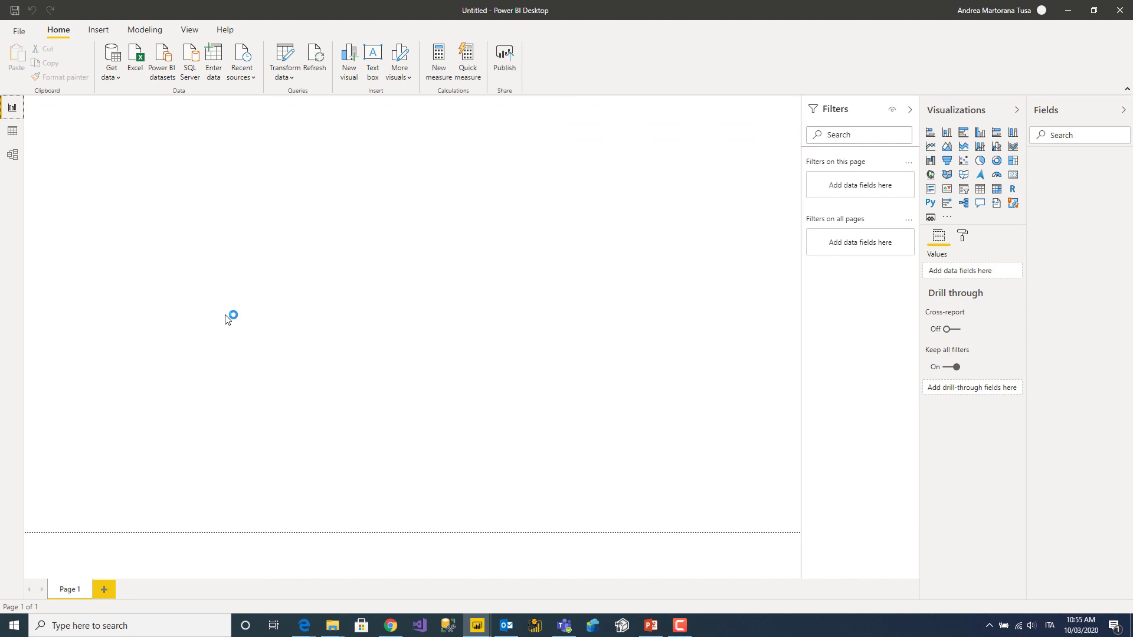
left_click(12, 154)
Relate Planner_Tasks AssignedUserID to Planner_Users UserID with Many to Many cardinality.
left_click_drag(313, 136, 462, 138)
left_click(111, 152)
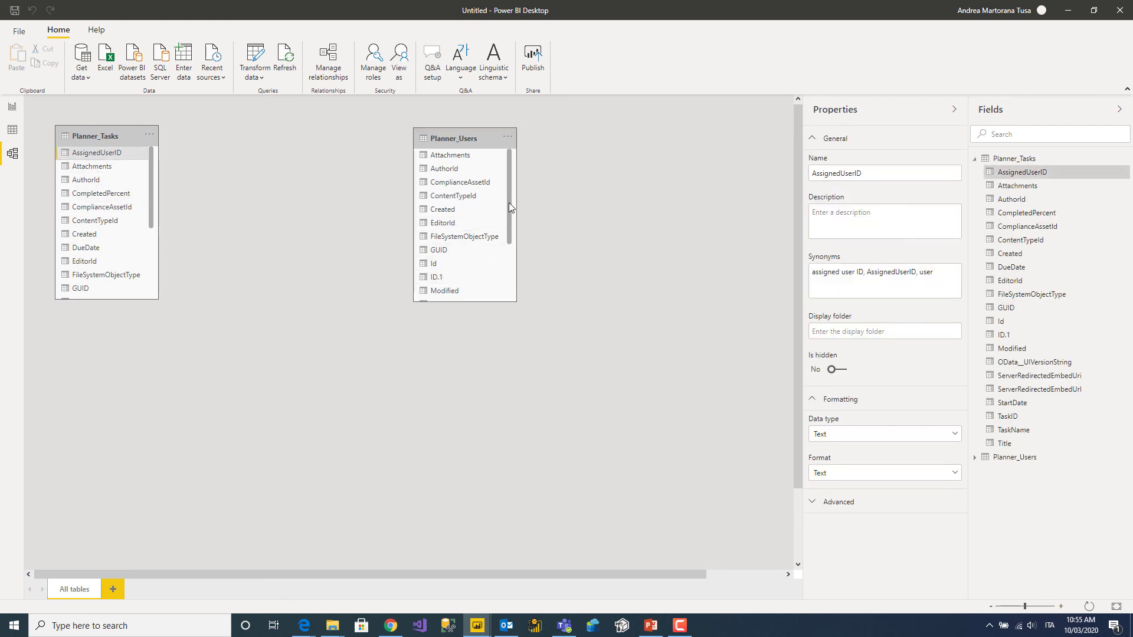
left_click_drag(509, 203, 502, 283)
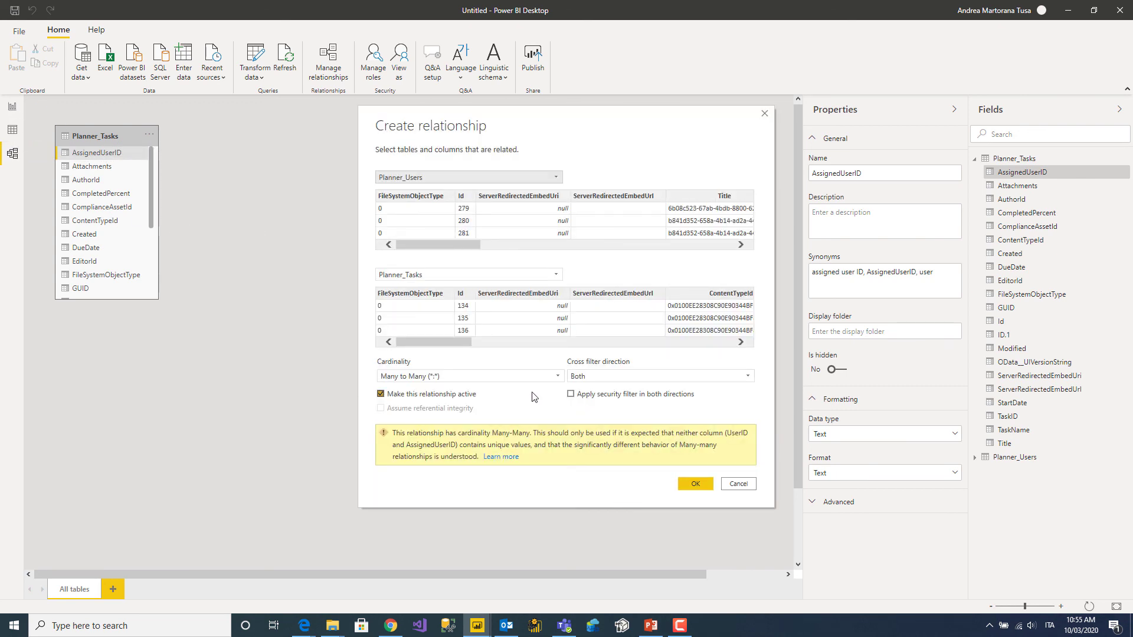
left_click(449, 376)
left_click(451, 376)
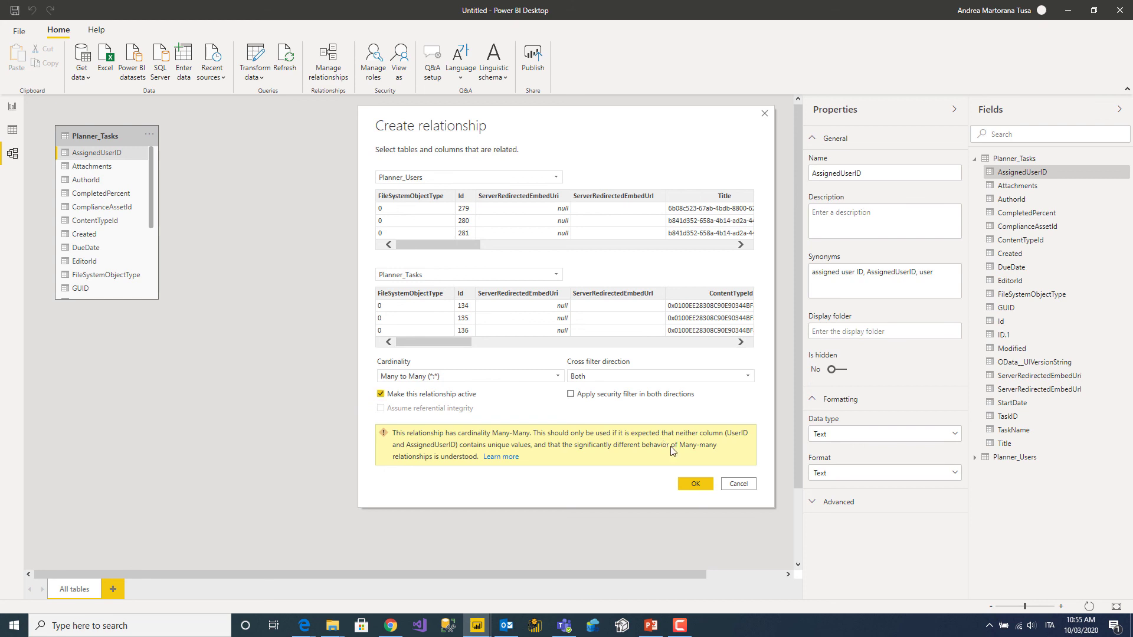
left_click(694, 484)
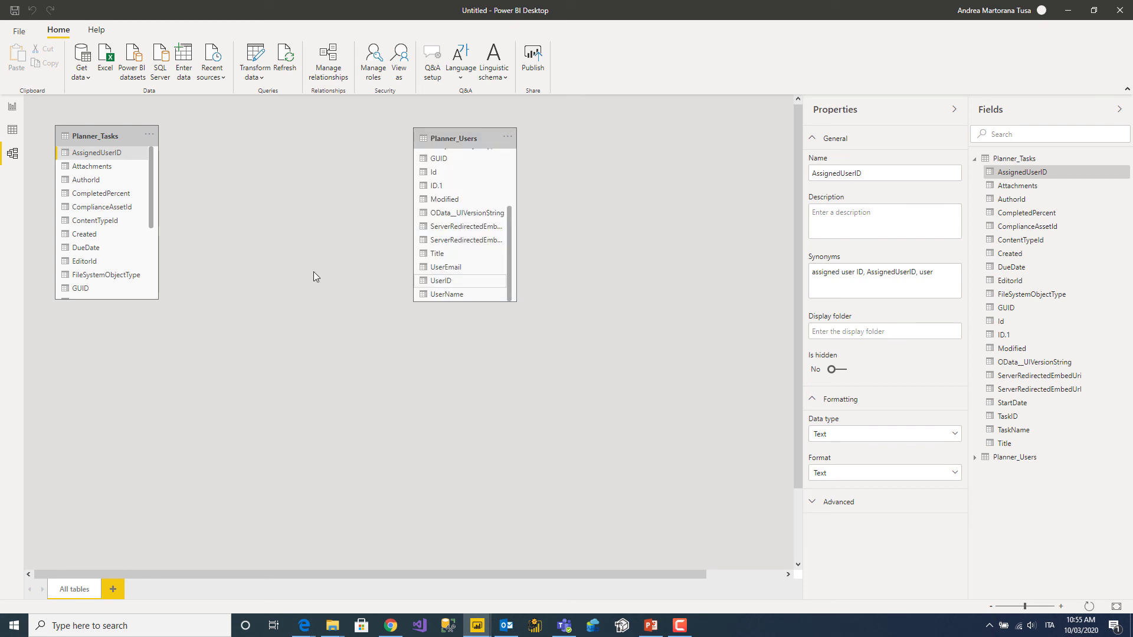
Back on the report canvas, expand the Planner_Tasks fields list.
left_click(12, 108)
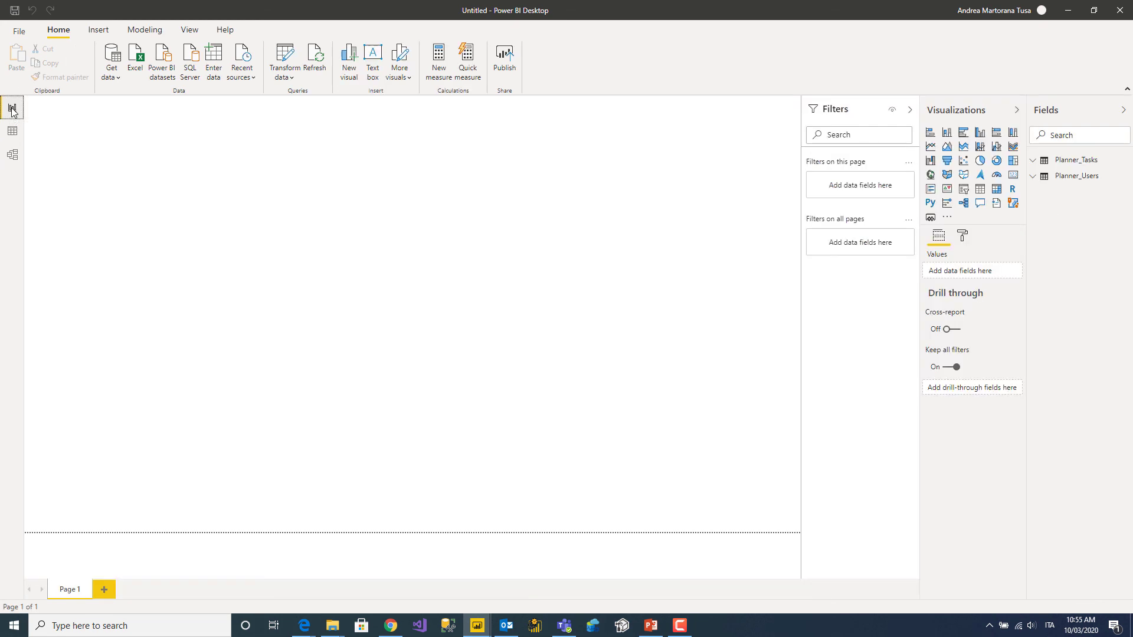
left_click(1033, 161)
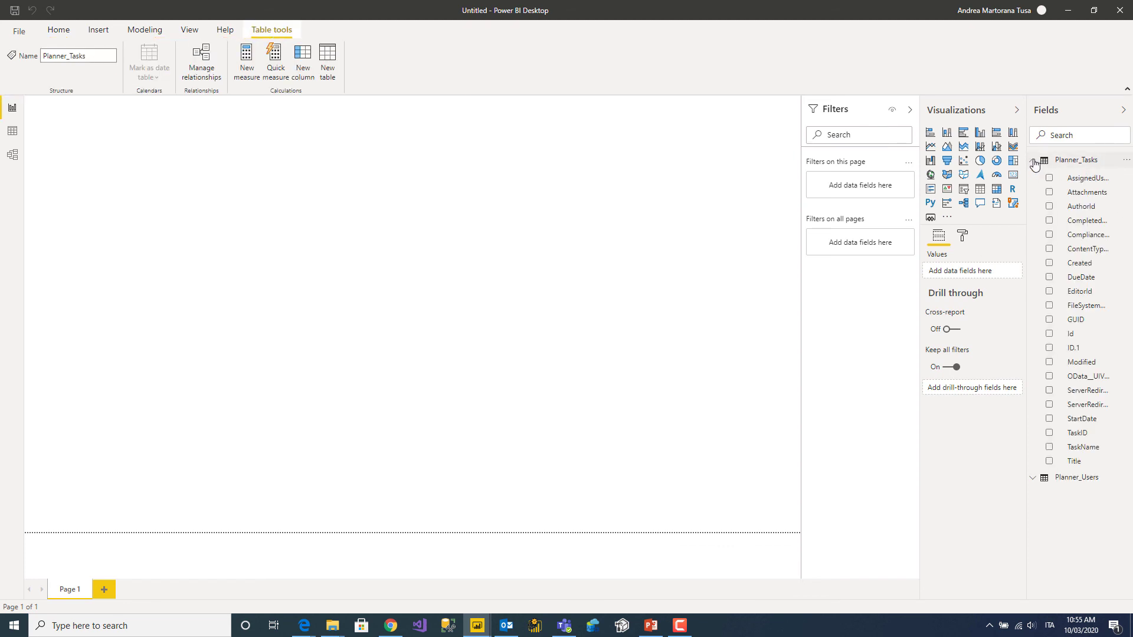
left_click(1033, 161)
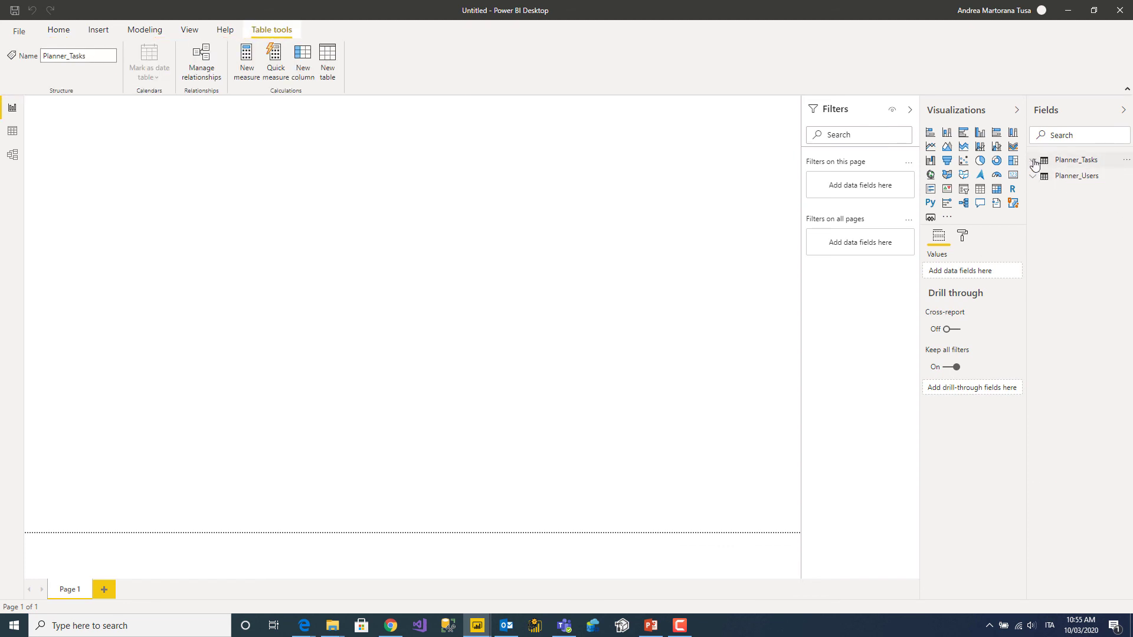
left_click(1034, 161)
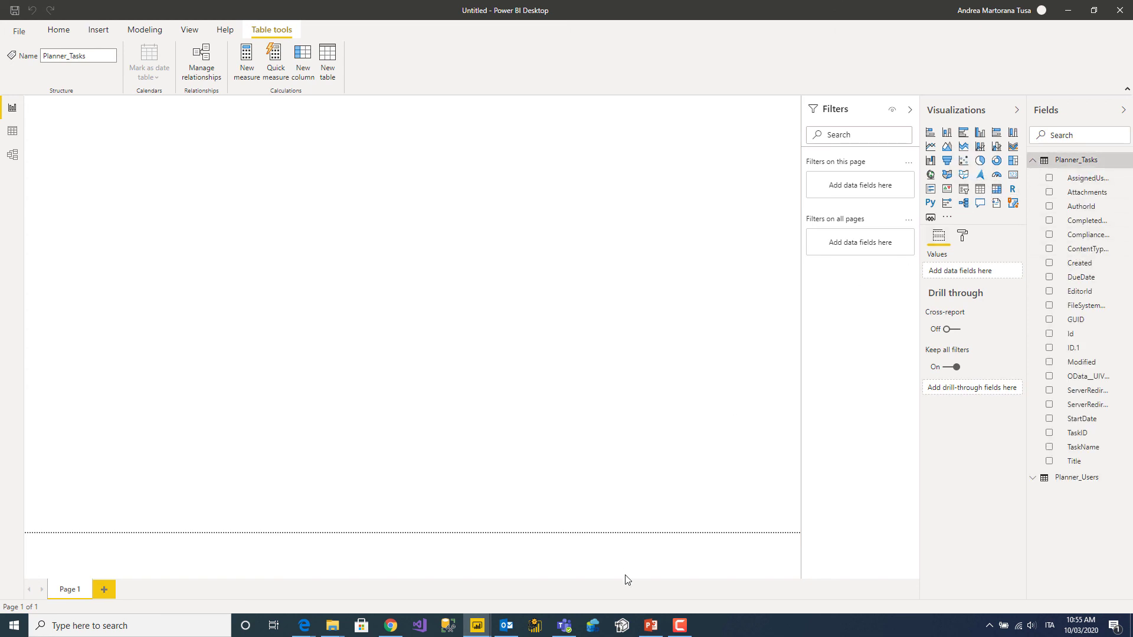
In the finished Tasks and users report, toggle the 100% completed task status filter.
mouse_move(479, 626)
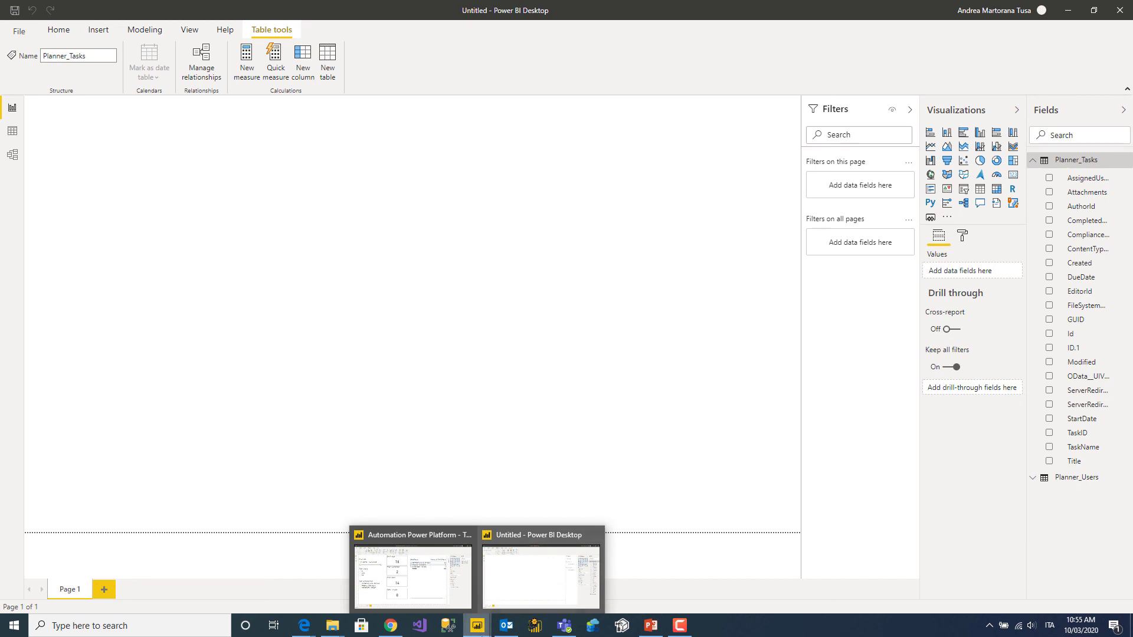
left_click(452, 587)
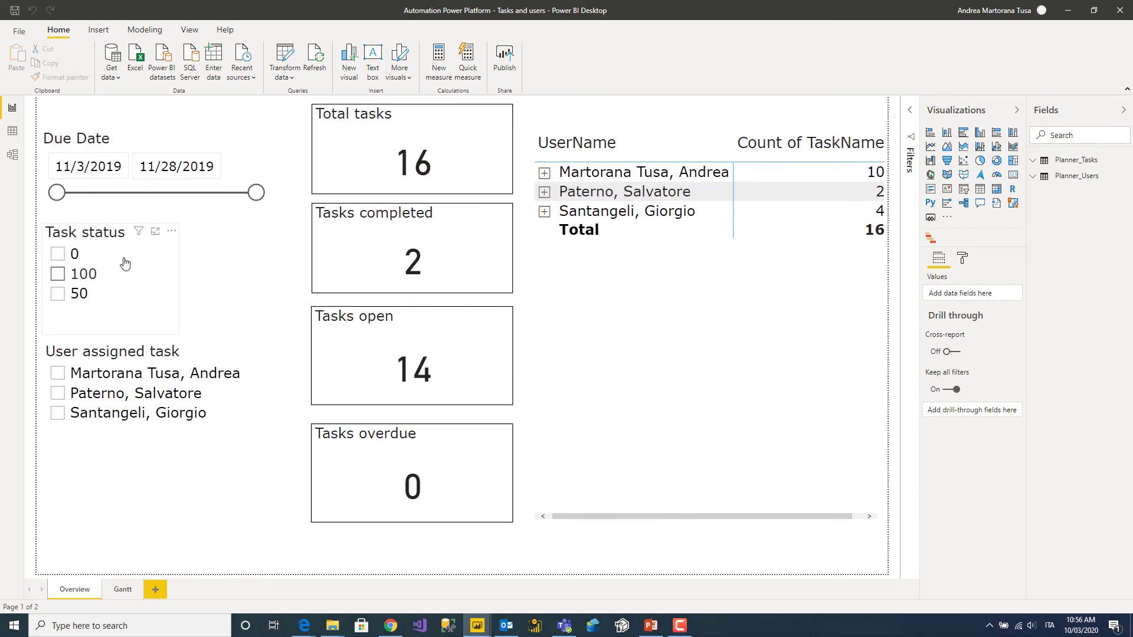
left_click(59, 277)
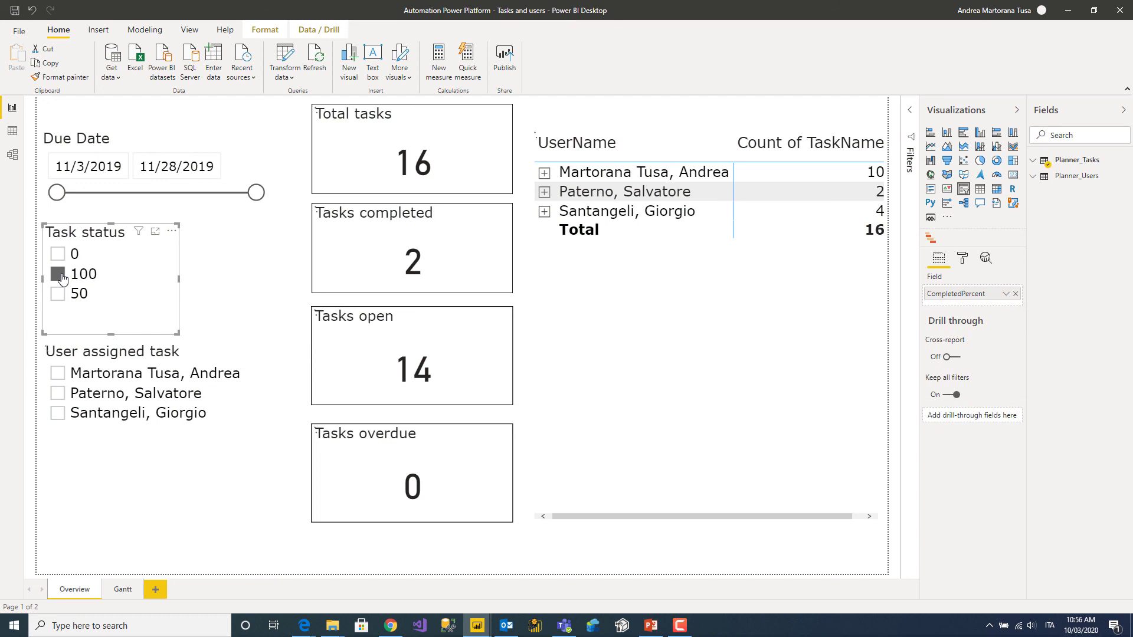
left_click(58, 278)
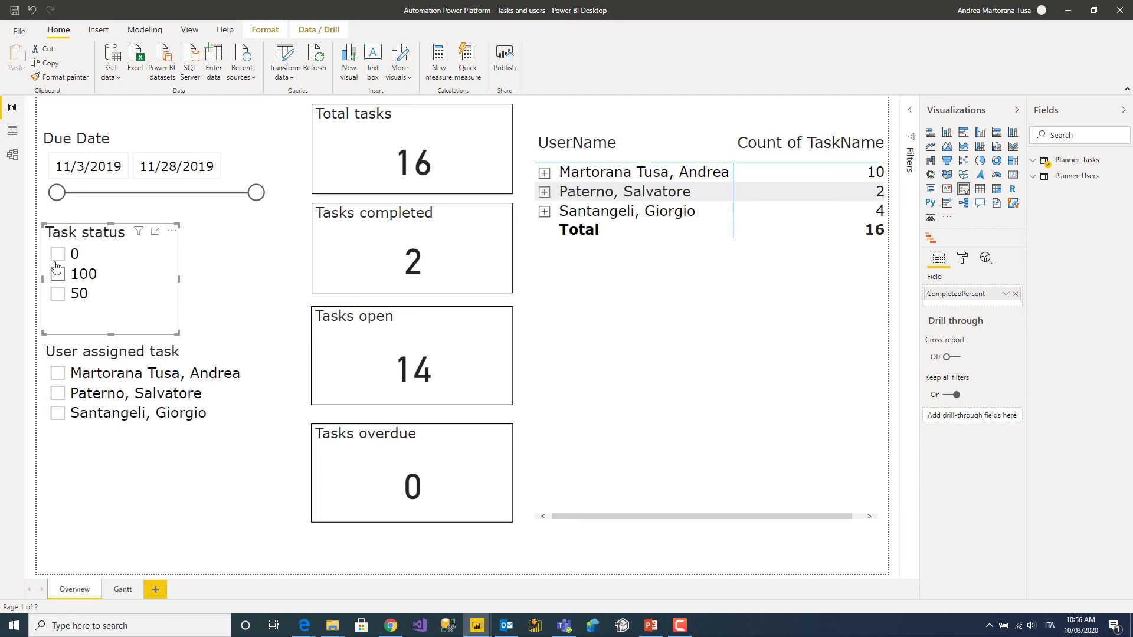
Filter the cards by the first and third users in the matrix, clear it, then view the Gantt page.
left_click(579, 172)
left_click(578, 173)
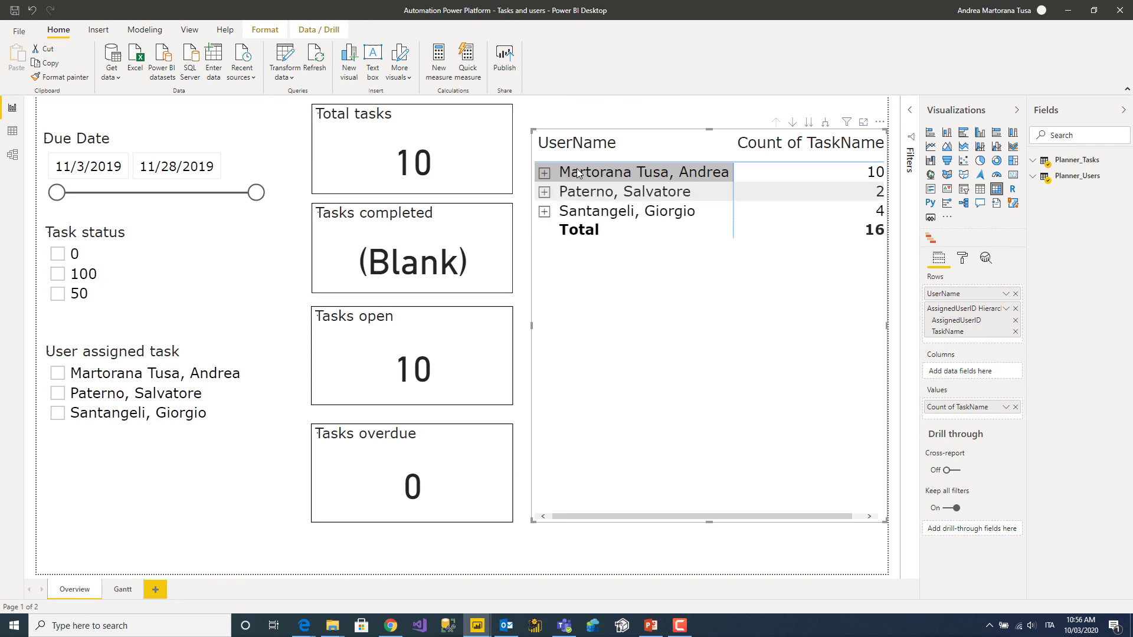
left_click(576, 210)
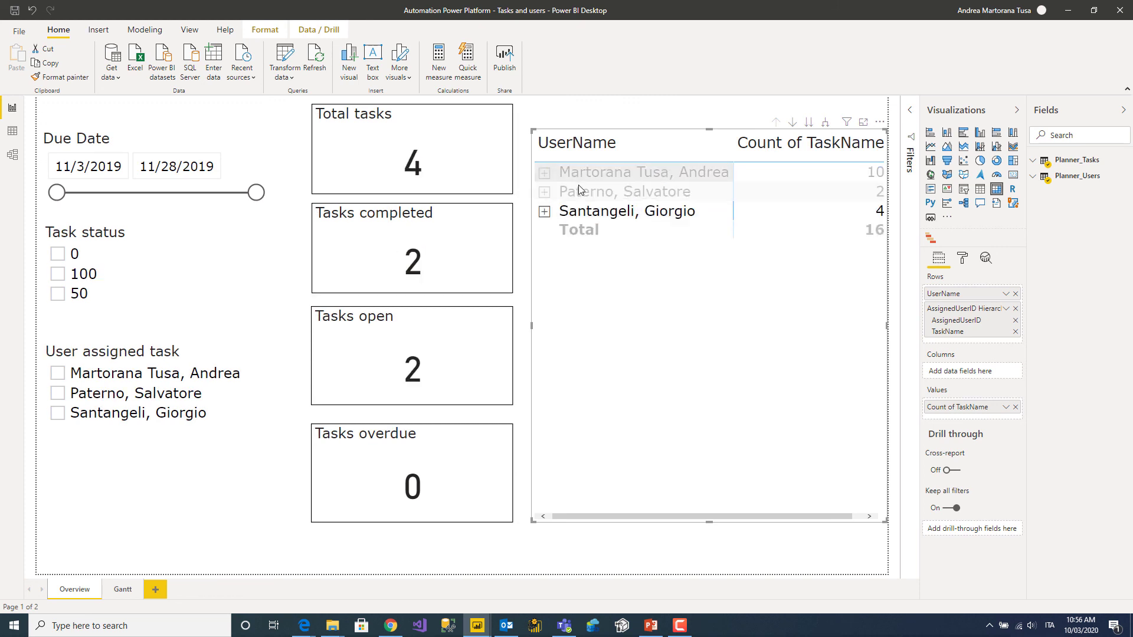
left_click(577, 213)
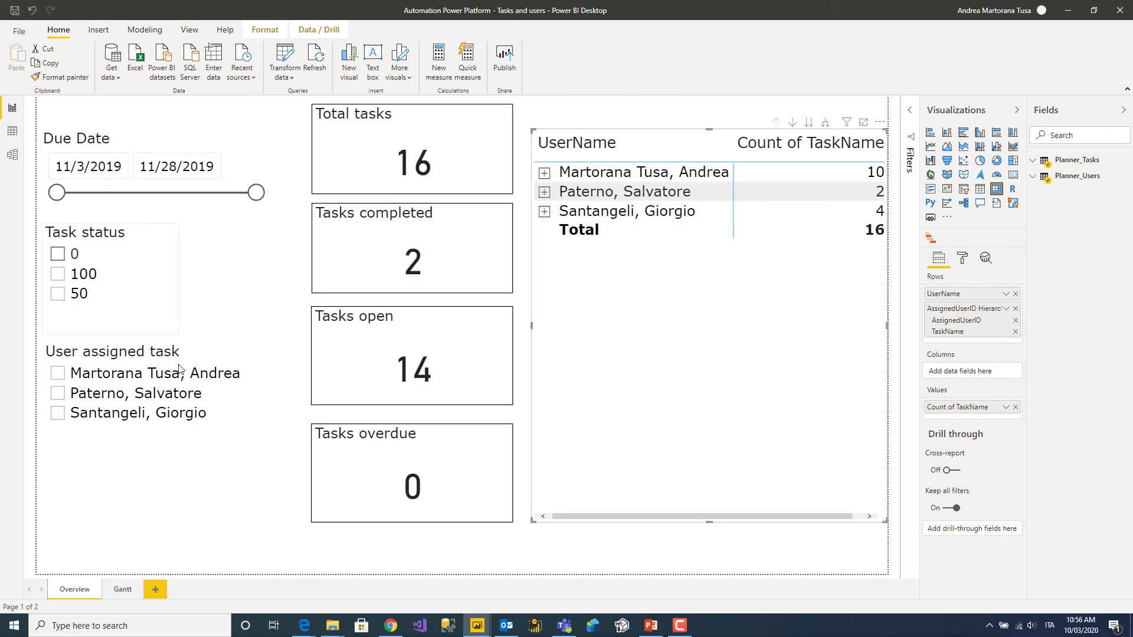
left_click(115, 599)
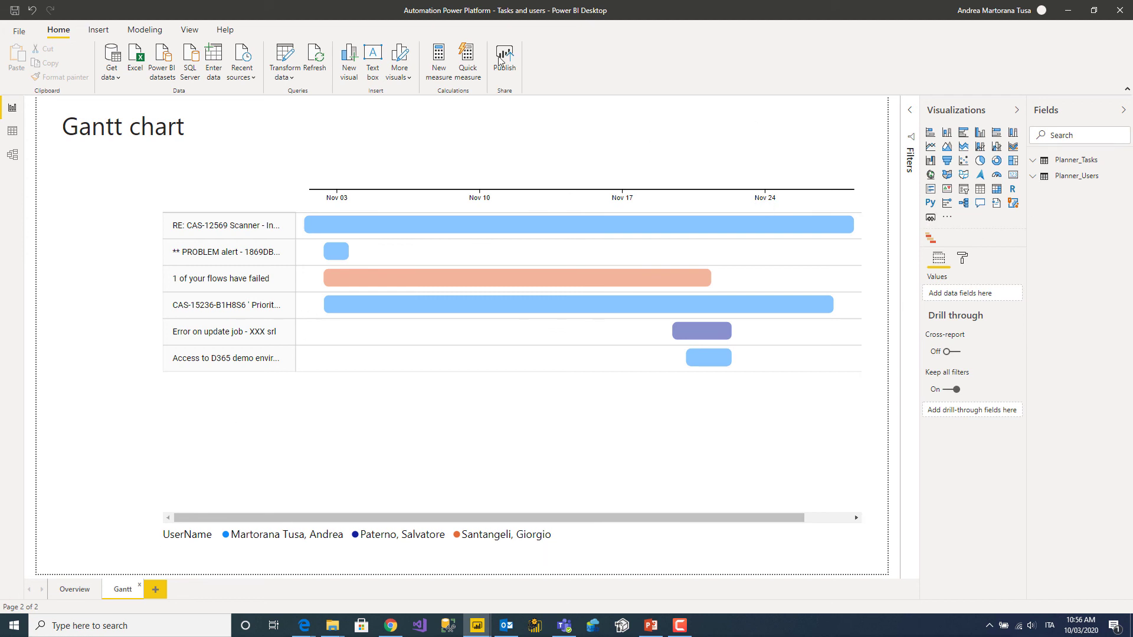
left_click(408, 77)
left_click(407, 100)
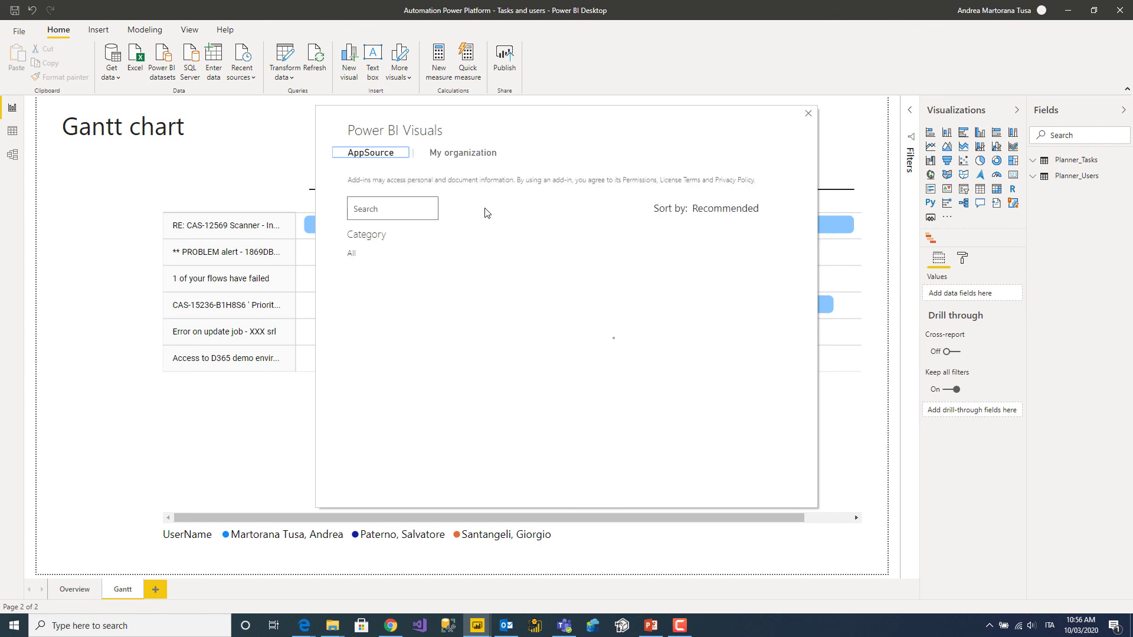
left_click(376, 216)
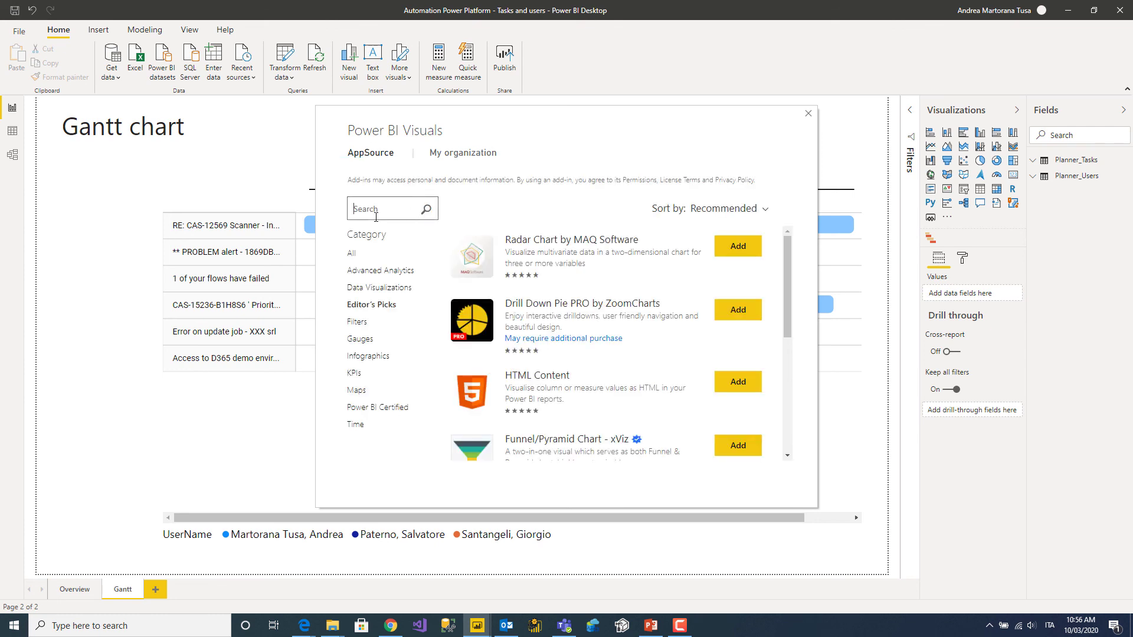
type("gantt")
key("Return")
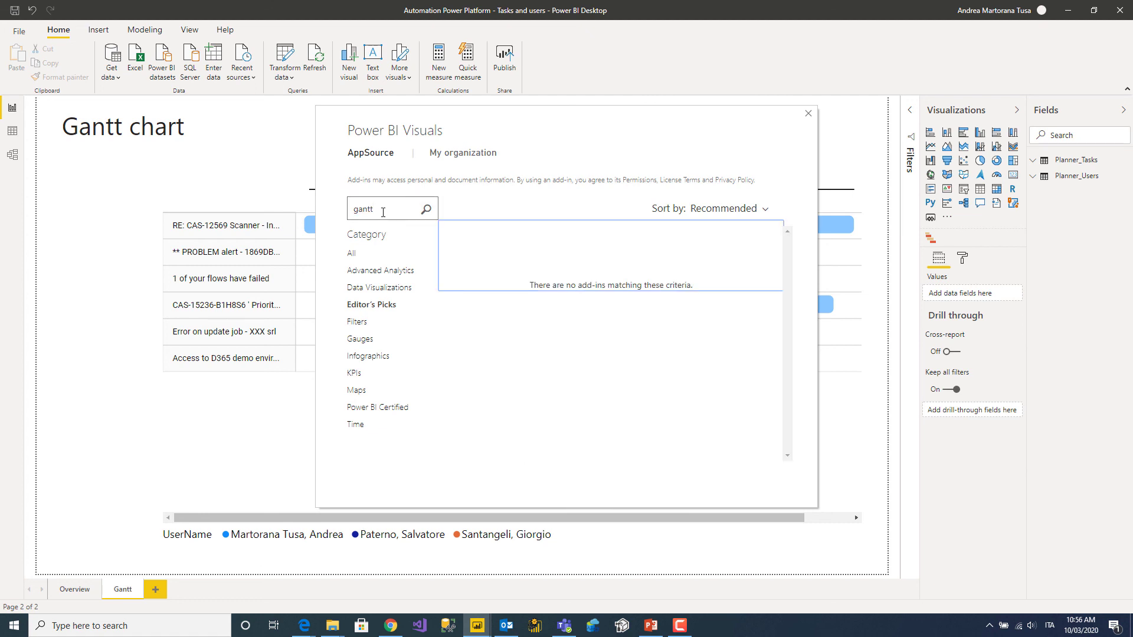
key("Return")
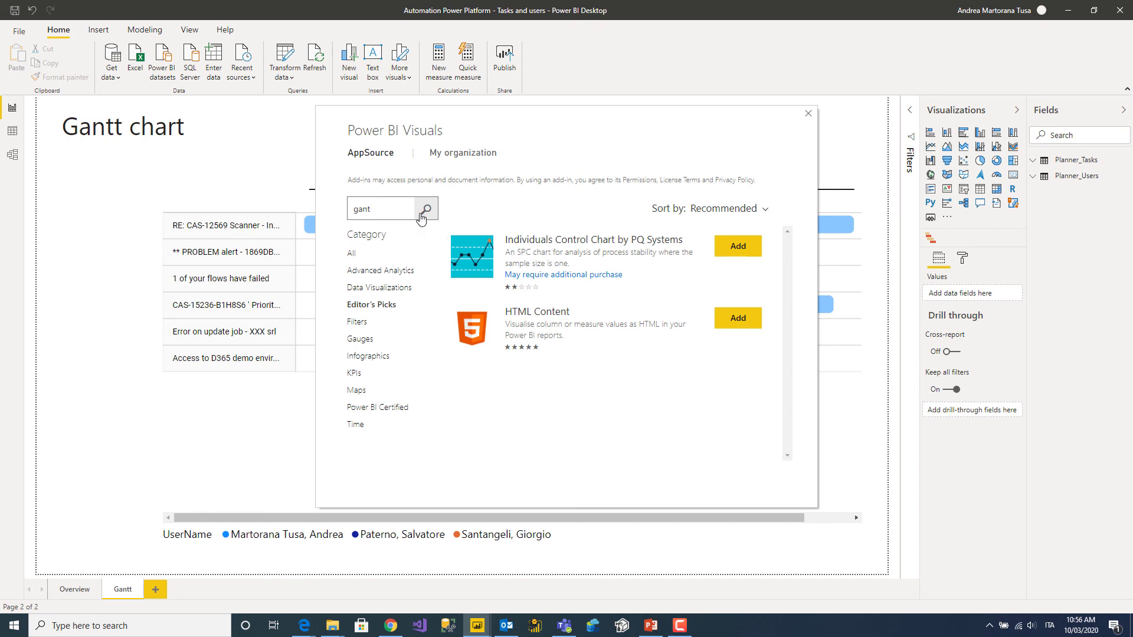
left_click(392, 208)
key("BackSpace")
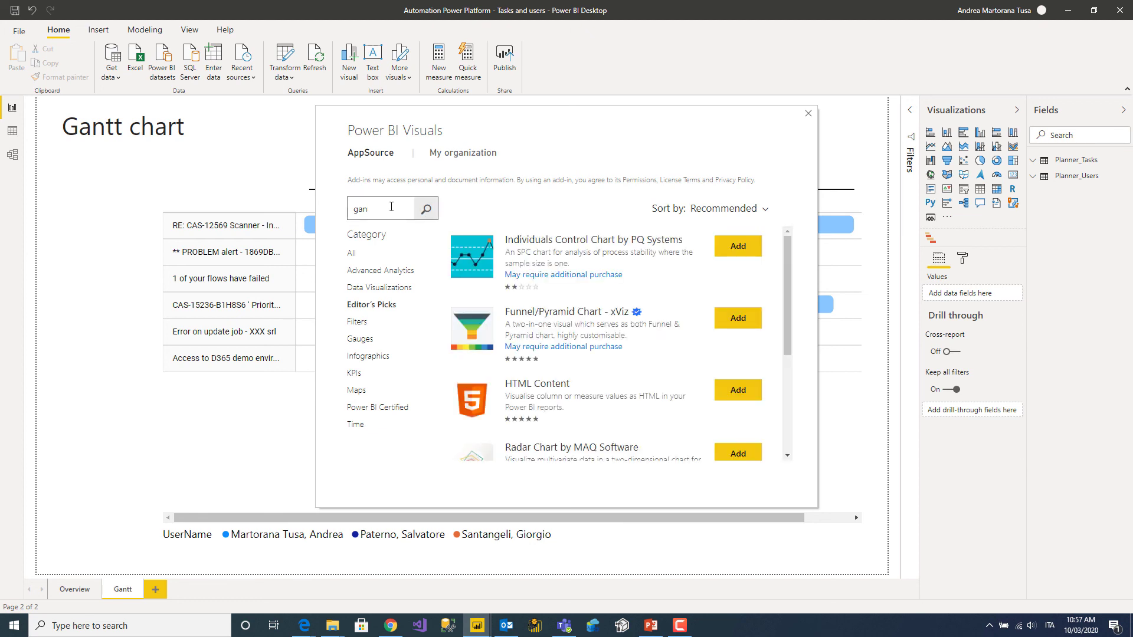
scroll(569, 384, "down", 3)
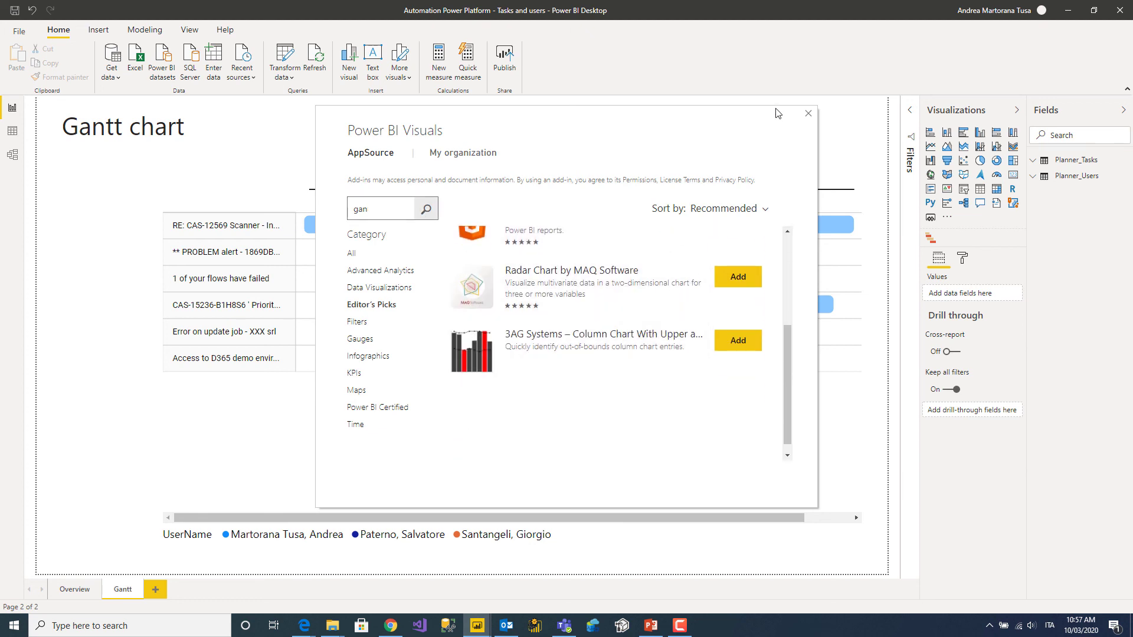
left_click(809, 115)
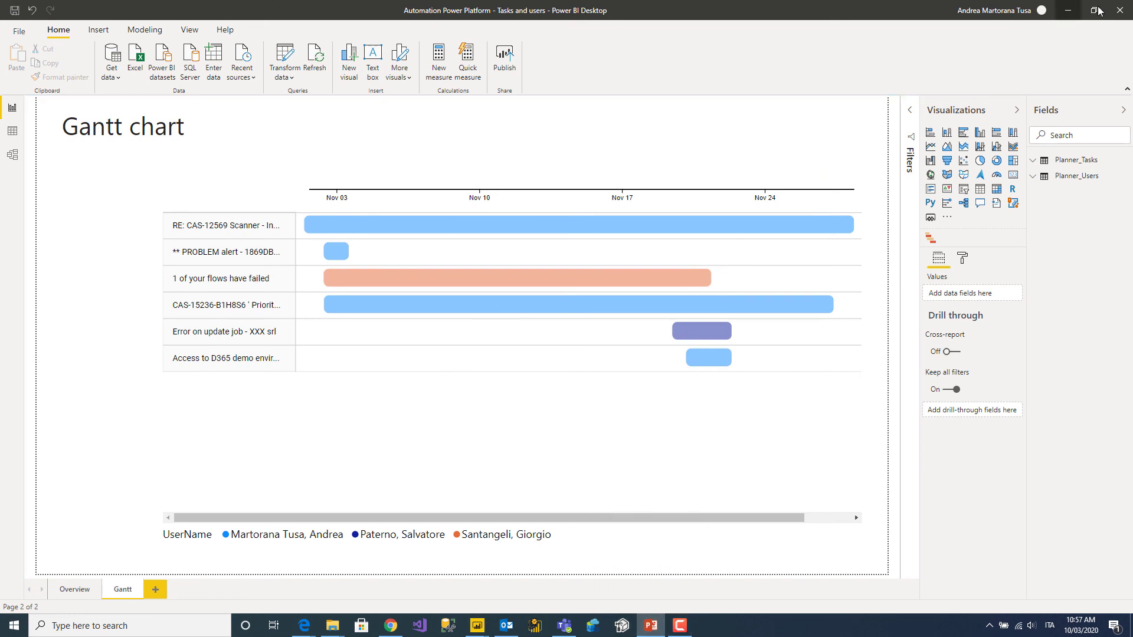
Maximise the TeamsIntegration.pptx window and go to slide 2, Speaker info.
left_click_drag(1132, 77, 247, 71)
double_click(246, 71)
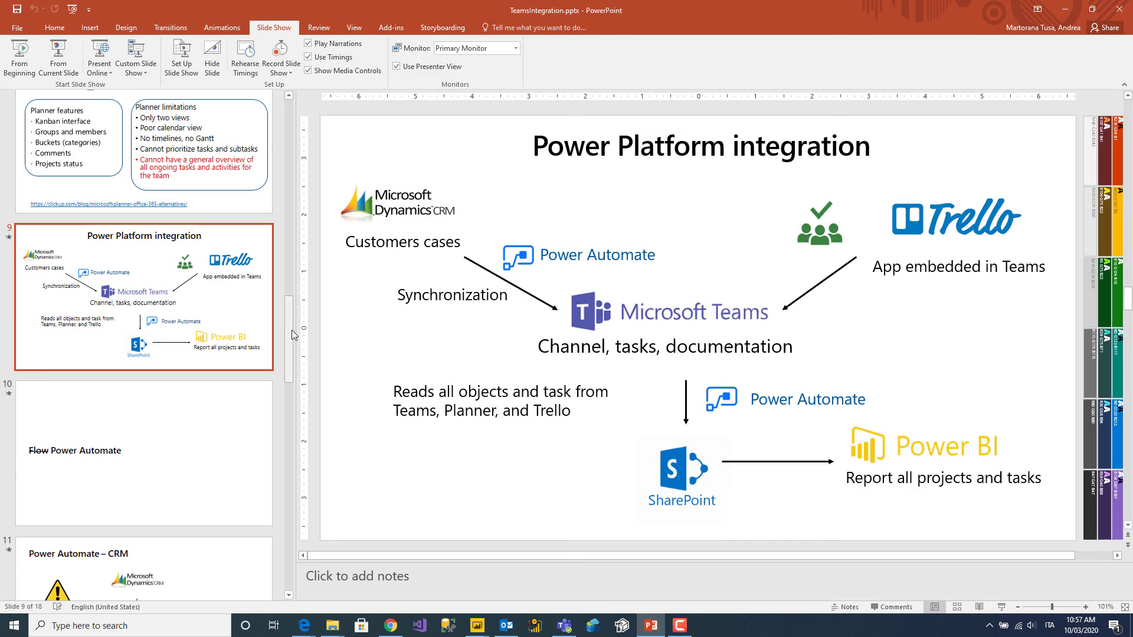
left_click_drag(290, 327, 285, 106)
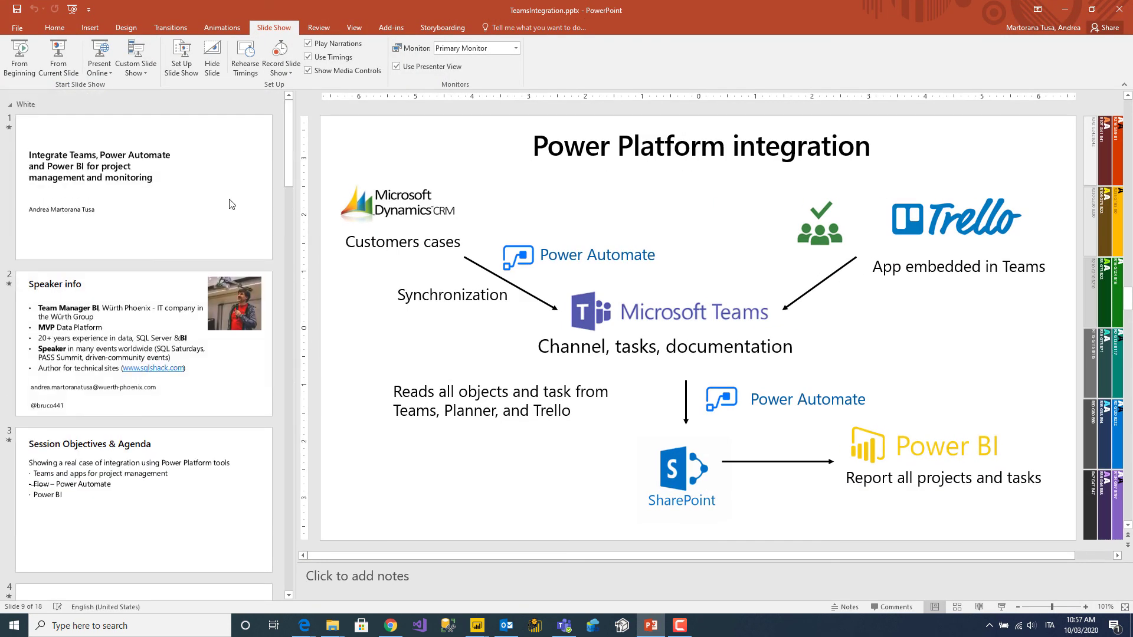
left_click(149, 287)
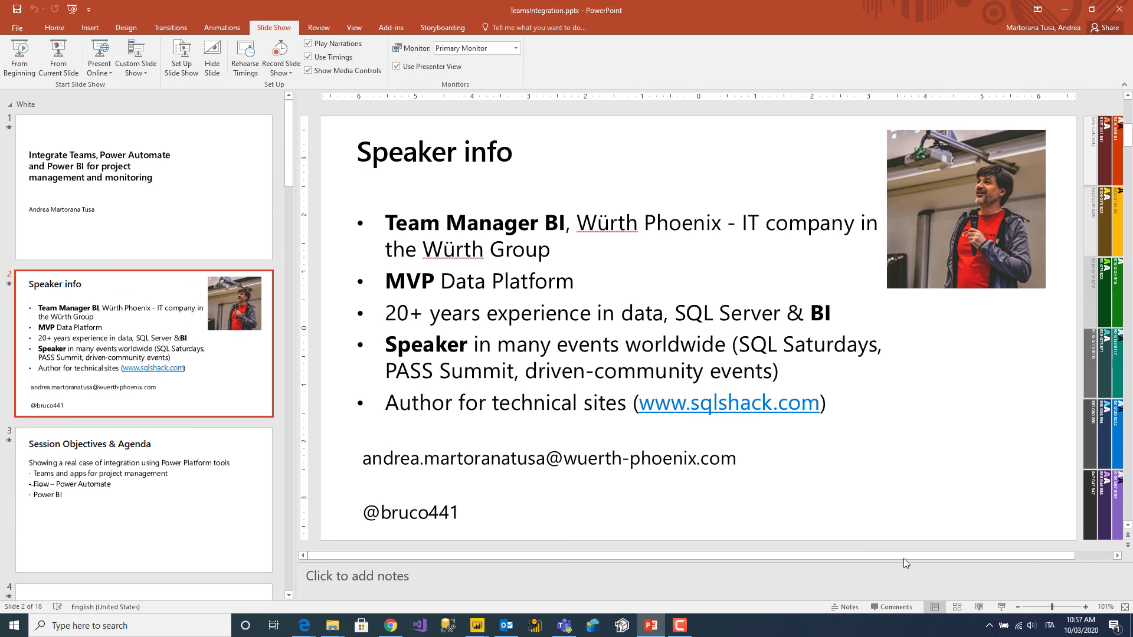